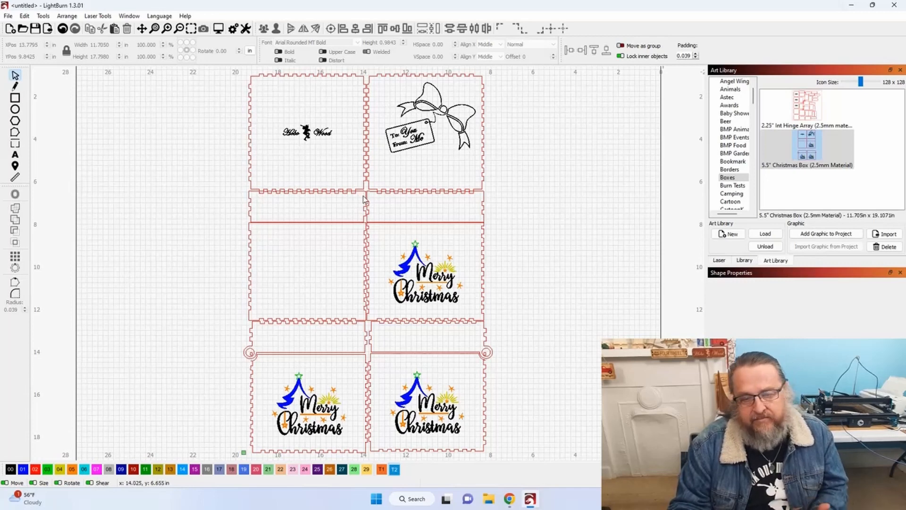
# Ungroup the whole Christmas box design so its panels and artwork become separate objects.
pyautogui.scroll(-2, 366, 197)
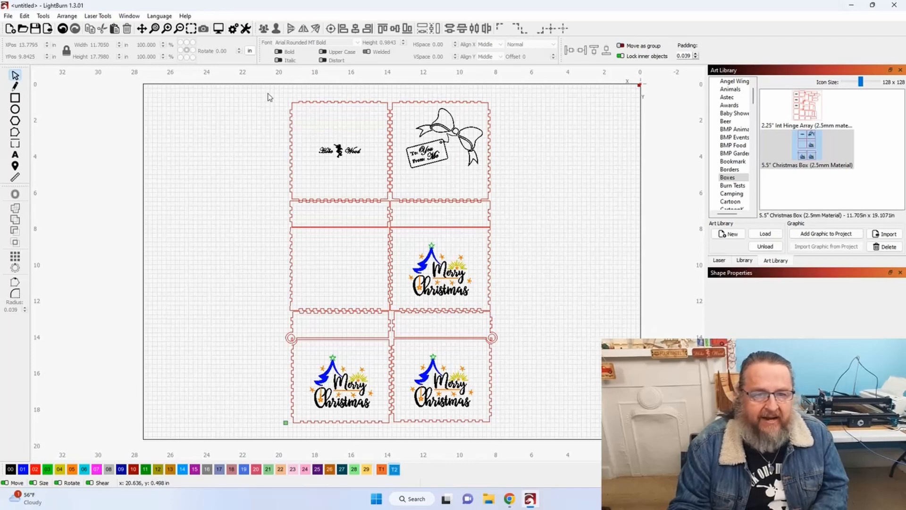
pyautogui.moveTo(264, 89); pyautogui.dragTo(525, 452)
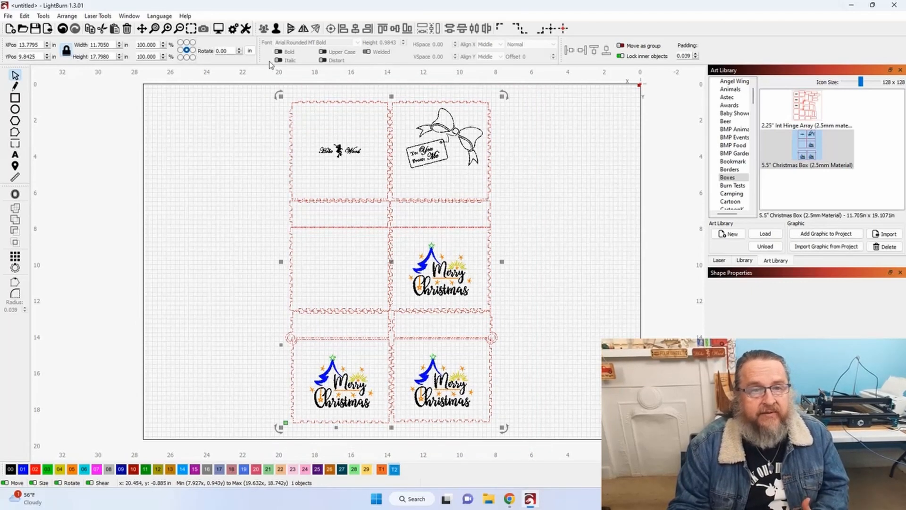
pyautogui.click(277, 30)
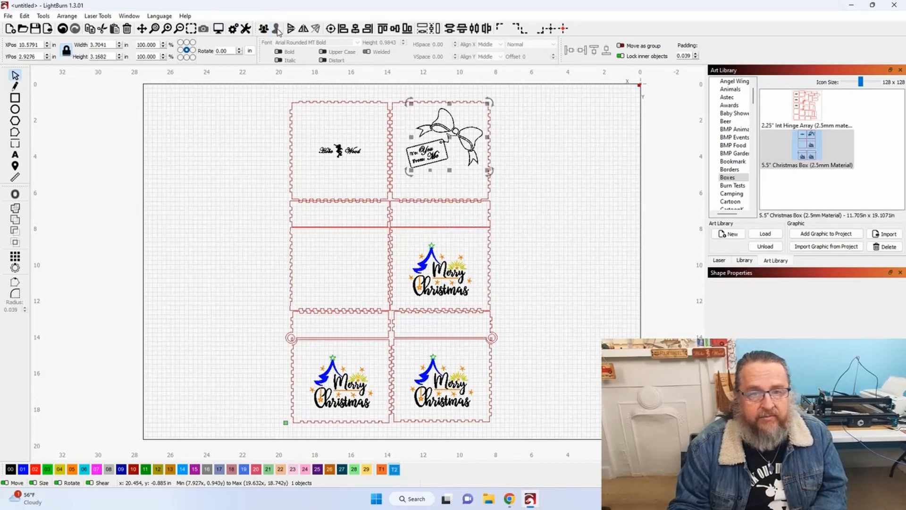
pyautogui.click(258, 112)
# Try Resize Slots on all the ungrouped box parts and artwork at once.
pyautogui.moveTo(417, 250); pyautogui.dragTo(538, 441)
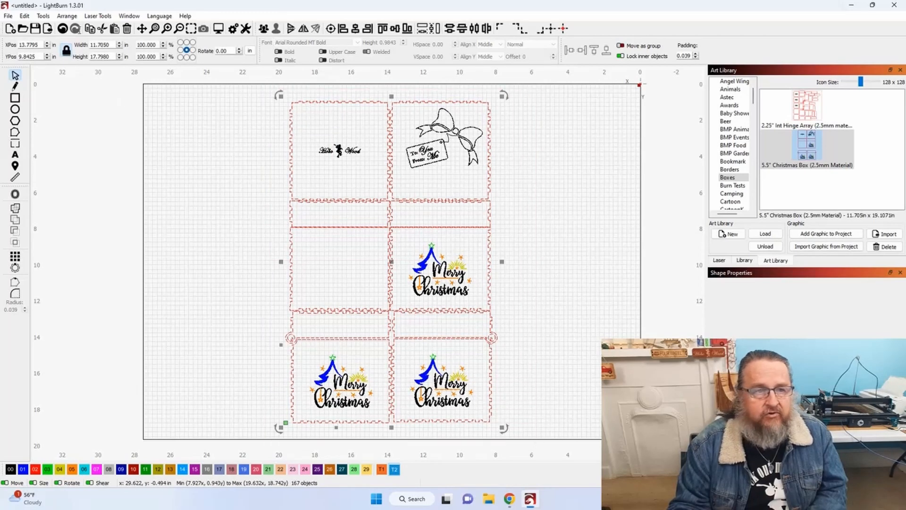
pyautogui.click(43, 17)
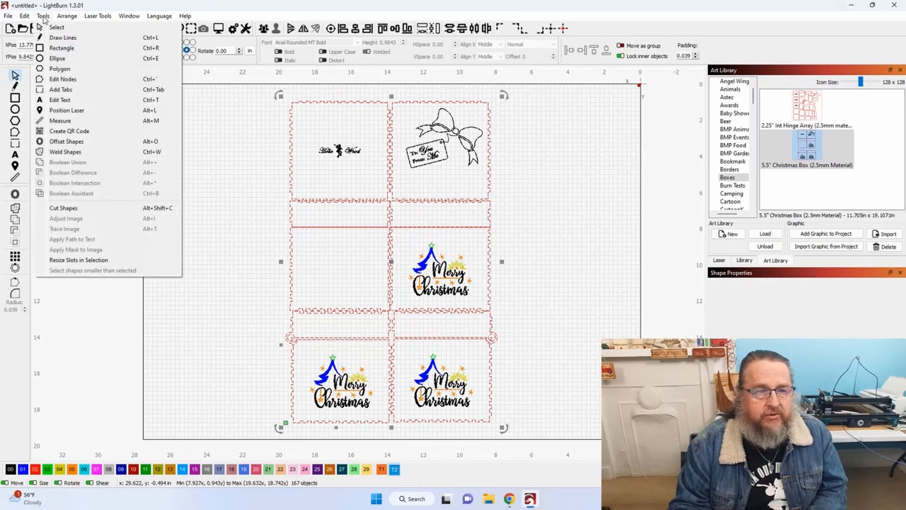
pyautogui.click(89, 261)
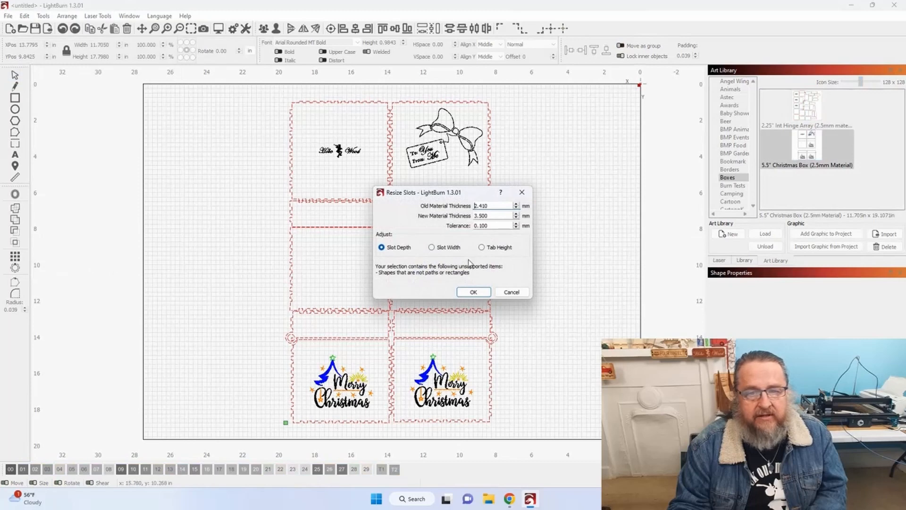
pyautogui.moveTo(454, 200); pyautogui.dragTo(606, 203)
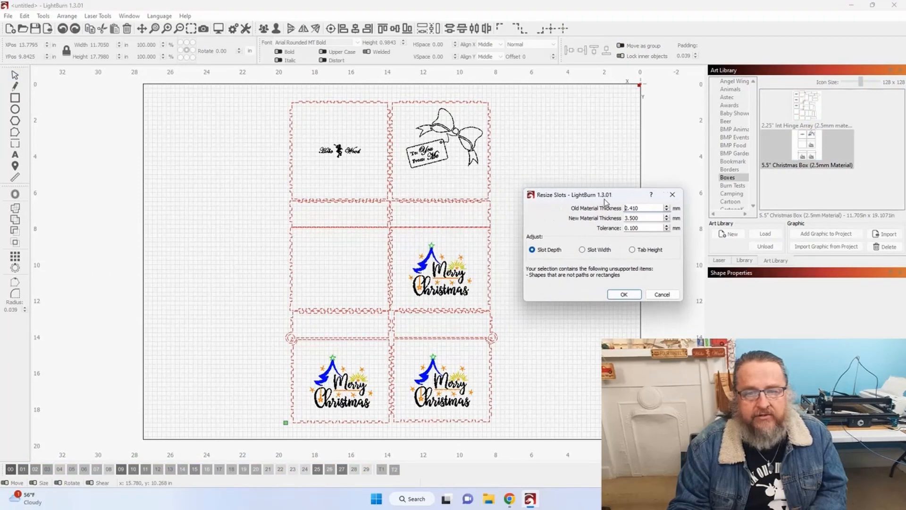
pyautogui.click(584, 250)
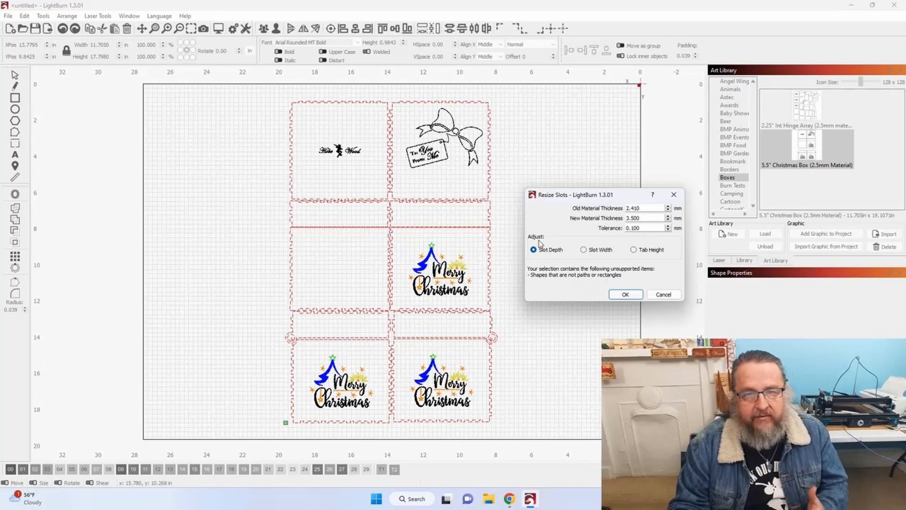
pyautogui.click(628, 295)
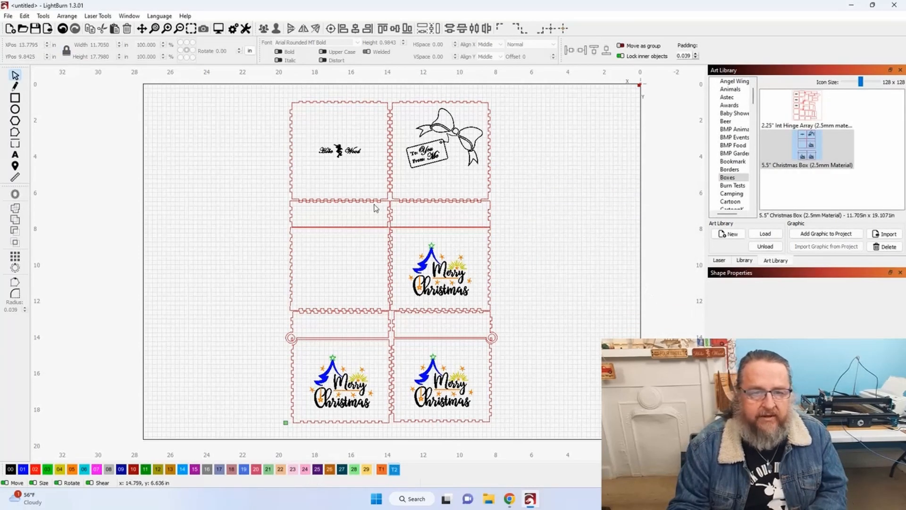
# Delete everything except the finger-jointed panel around the small logo, and center that panel on the page.
pyautogui.click(290, 176)
pyautogui.moveTo(341, 150); pyautogui.dragTo(159, 152)
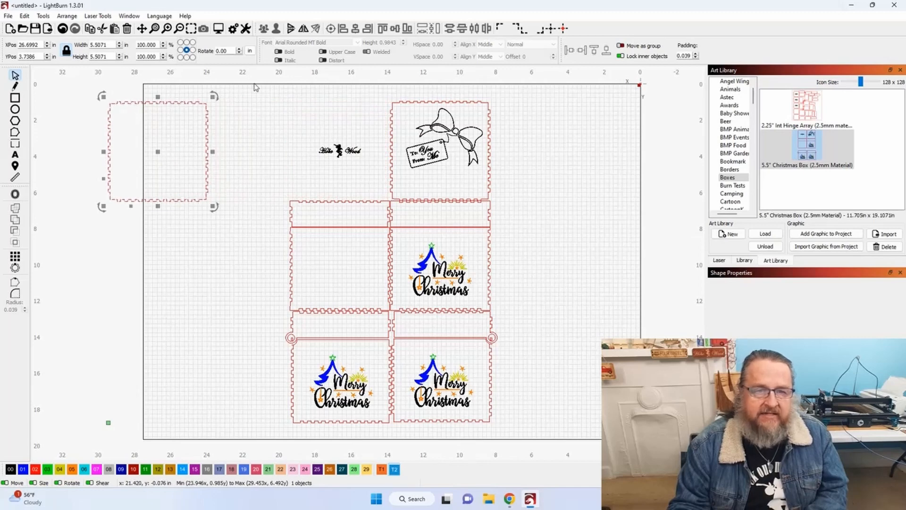
pyautogui.scroll(-2, 254, 86)
pyautogui.moveTo(257, 80); pyautogui.dragTo(439, 350)
pyautogui.press('Delete')
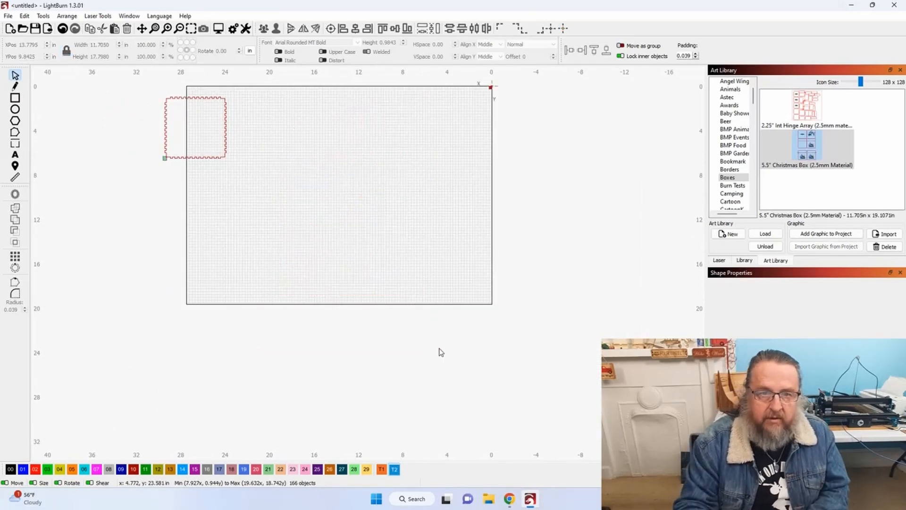
pyautogui.click(197, 146)
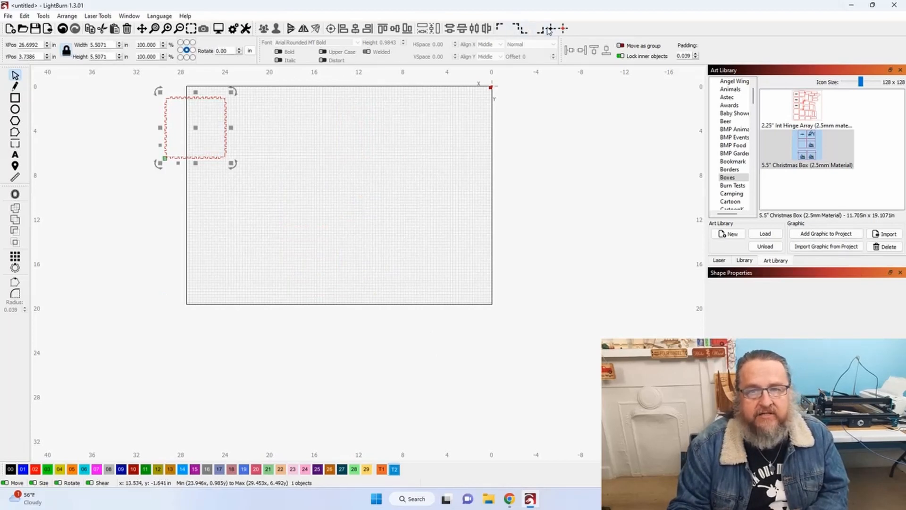
pyautogui.click(551, 29)
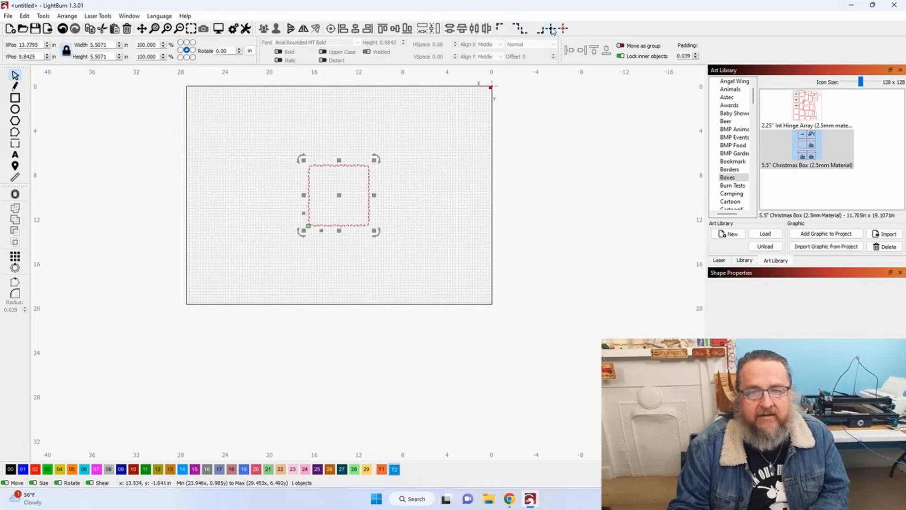
# Examine the inner and outer corners of the panel's finger joints up close.
pyautogui.click(192, 29)
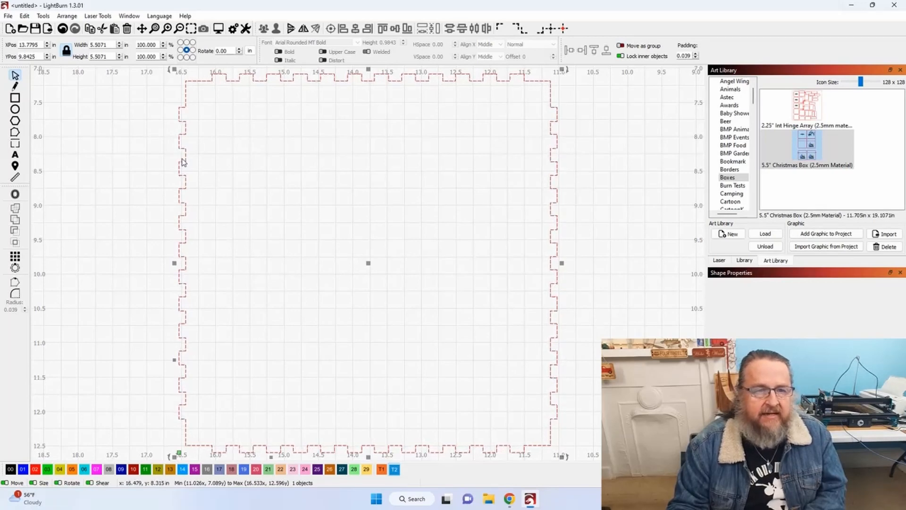
pyautogui.scroll(15, 173, 114)
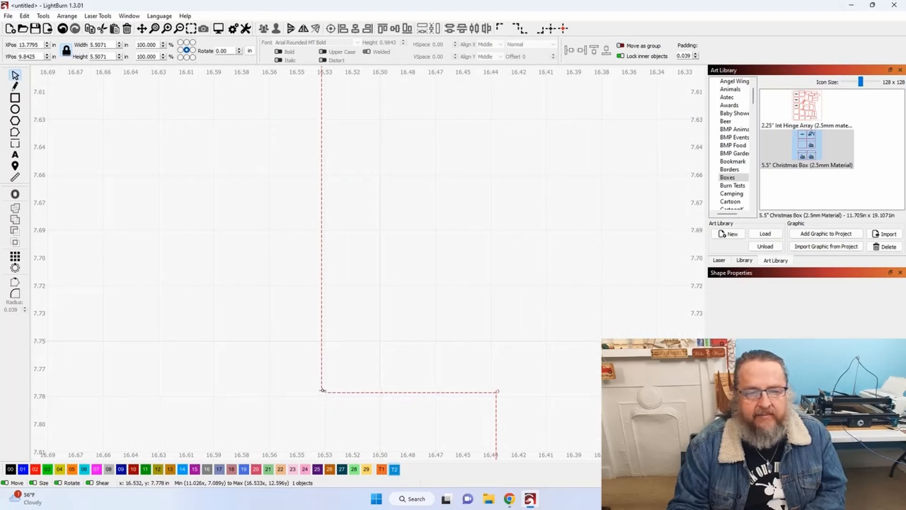
pyautogui.scroll(10, 481, 407)
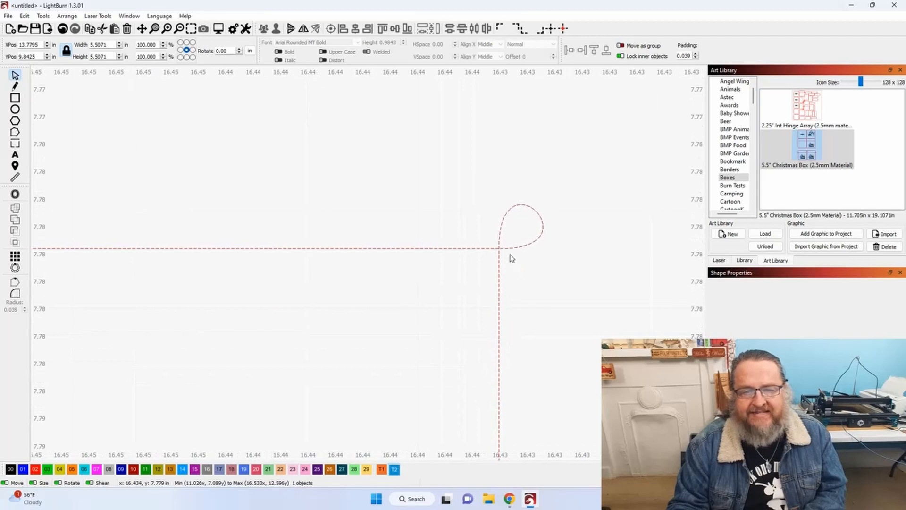
pyautogui.scroll(-10, 509, 257)
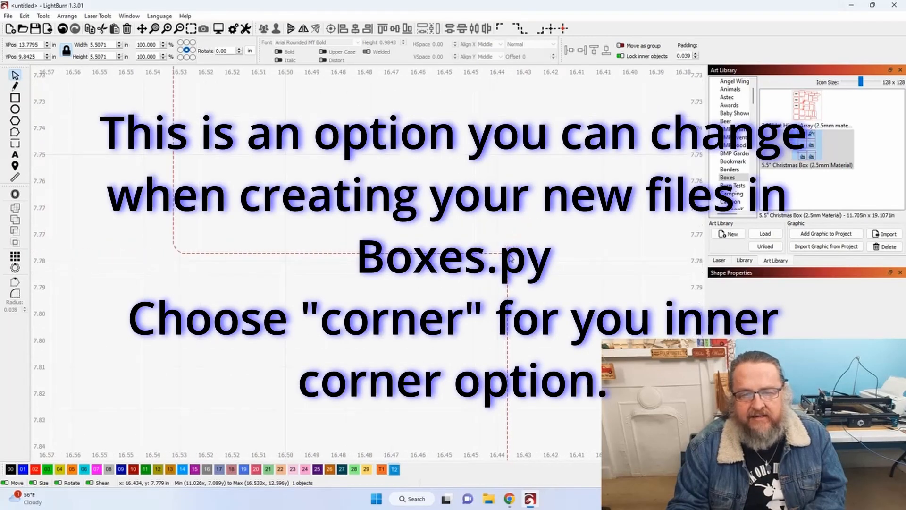
pyautogui.scroll(-6, 509, 258)
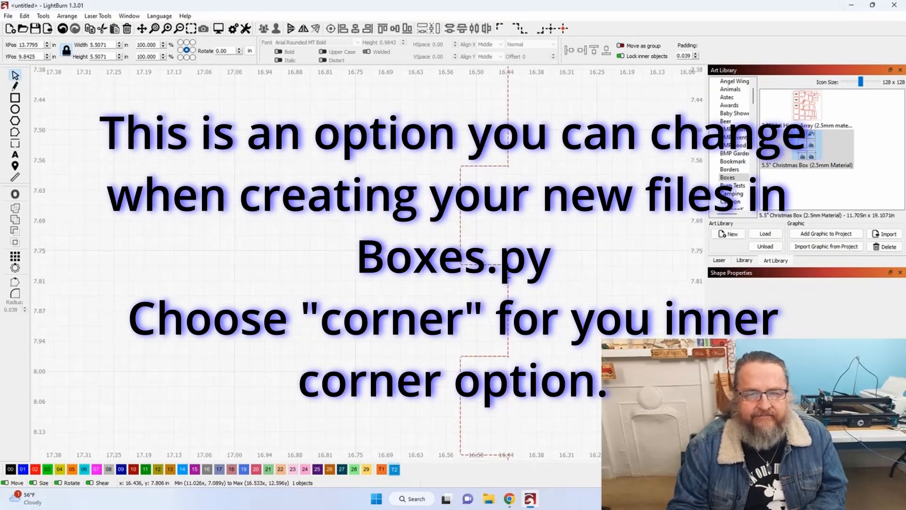
pyautogui.scroll(-2, 430, 284)
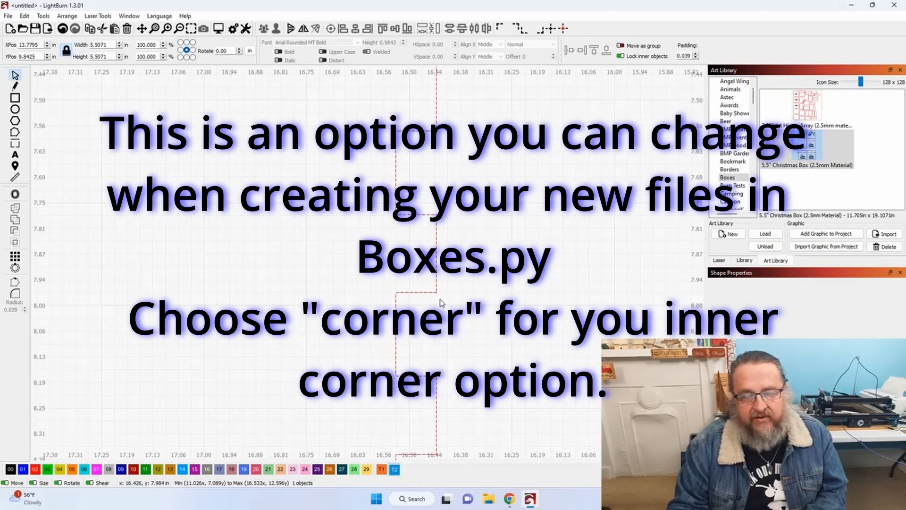
pyautogui.scroll(4, 439, 302)
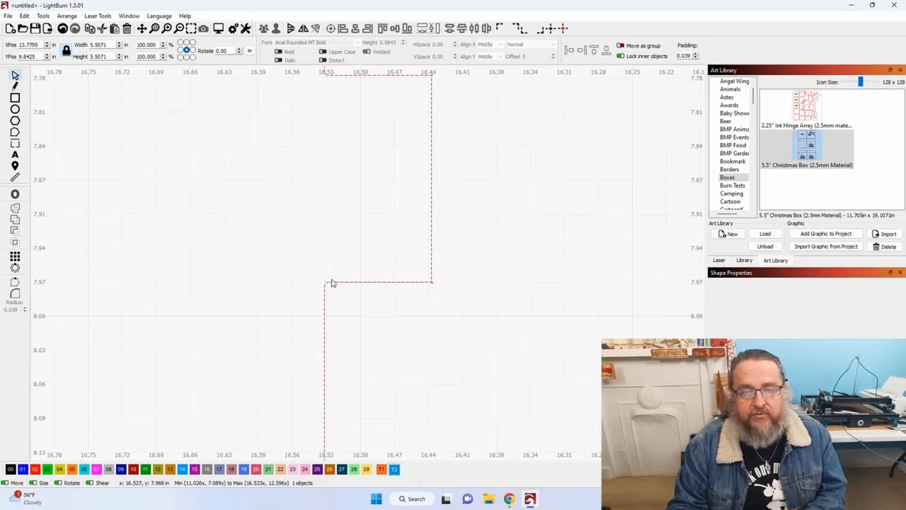
pyautogui.click(43, 17)
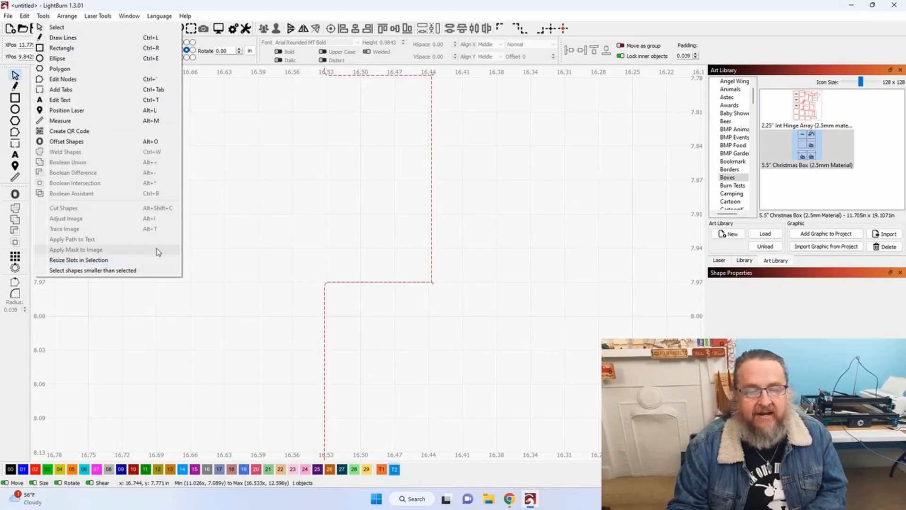
pyautogui.click(360, 201)
pyautogui.scroll(-3, 349, 210)
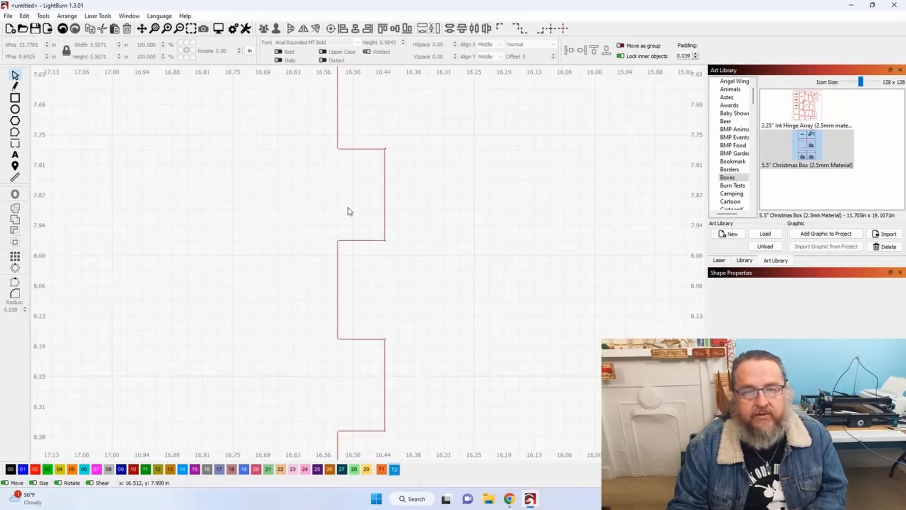
pyautogui.scroll(-5, 258, 262)
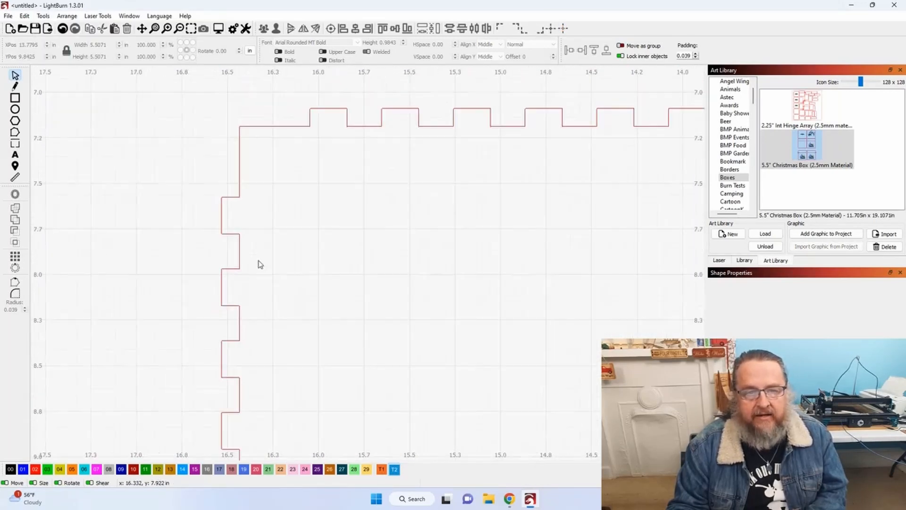
pyautogui.scroll(-1, 388, 285)
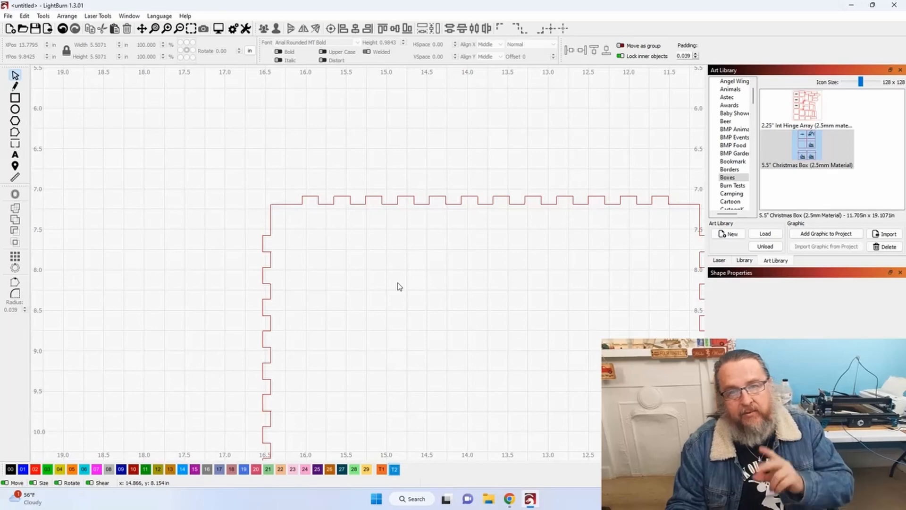
pyautogui.moveTo(454, 283); pyautogui.dragTo(360, 214)
pyautogui.scroll(-1, 360, 216)
pyautogui.scroll(-1, 357, 217)
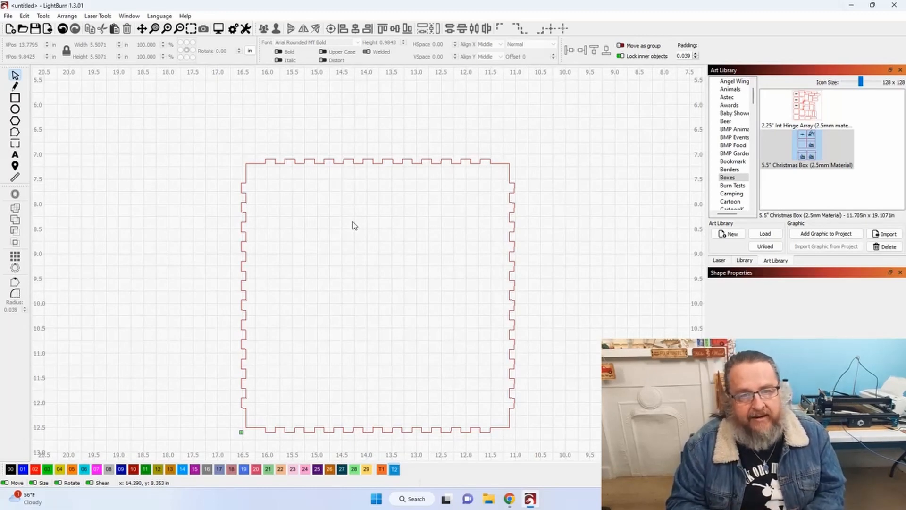
# Offset the panel outline inward by 0.0000 with Corner style, deleting the original object, to remove the loops at its inner corners.
pyautogui.click(258, 163)
pyautogui.scroll(5, 268, 158)
pyautogui.scroll(3, 266, 158)
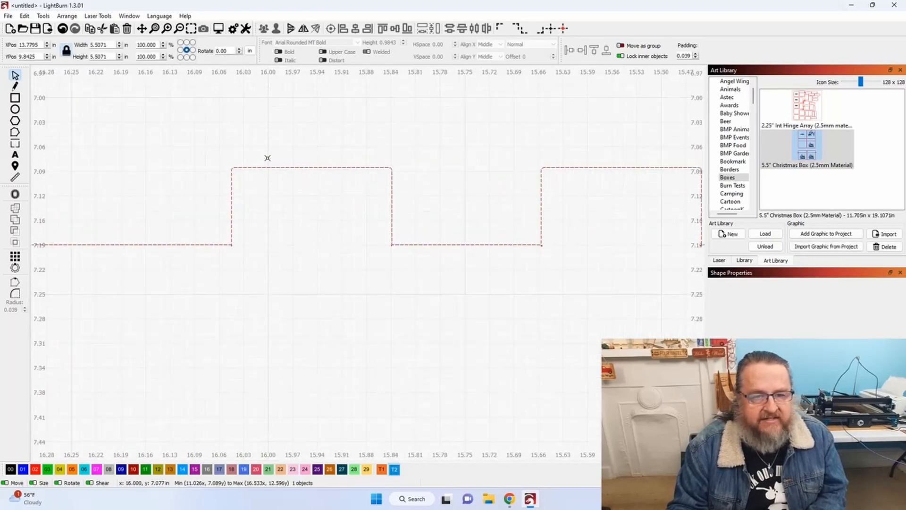
pyautogui.scroll(8, 222, 244)
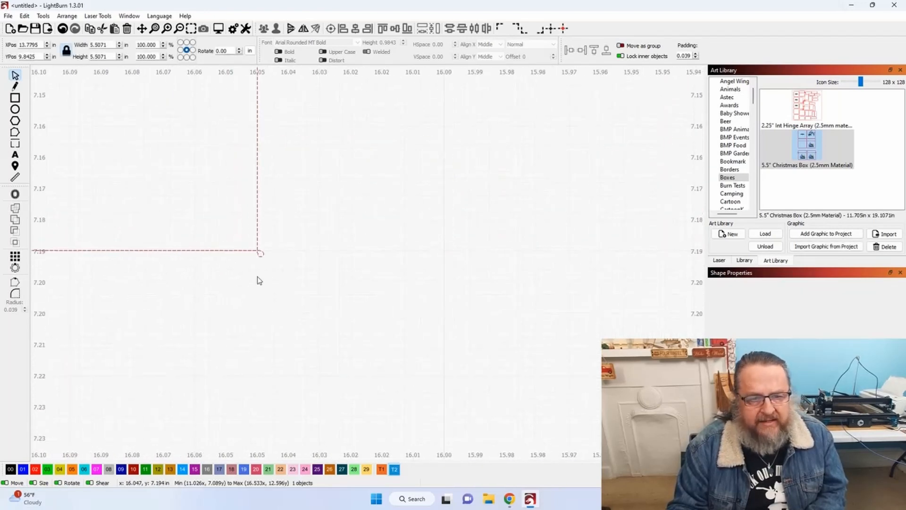
pyautogui.click(15, 196)
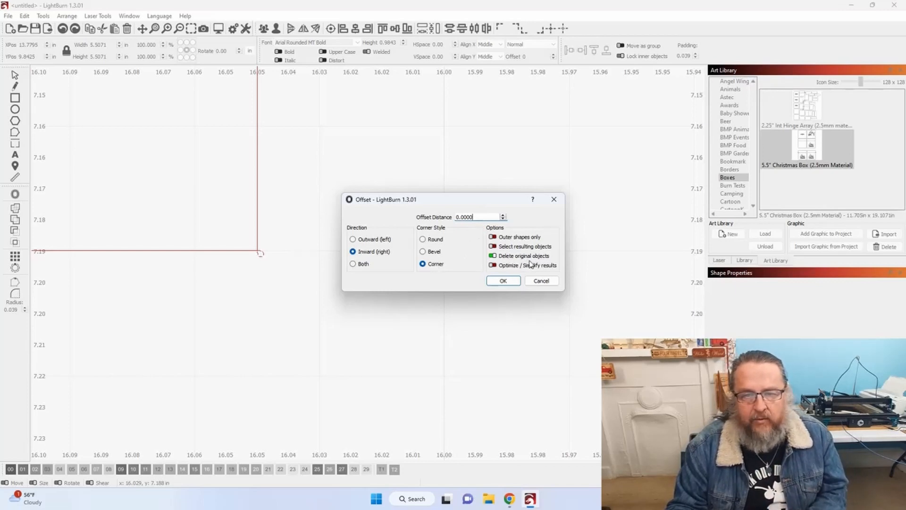
pyautogui.click(503, 281)
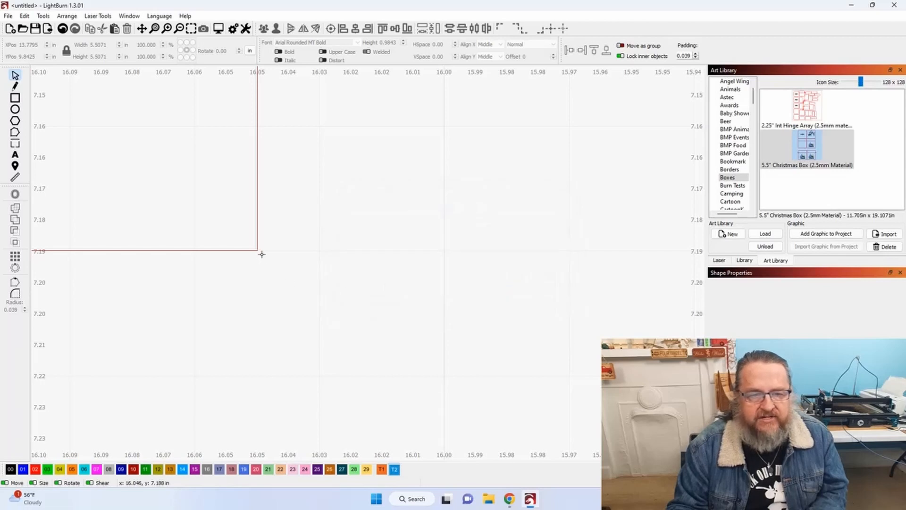
# Check the inner and outer tab corners of the offset panel outline.
pyautogui.scroll(-3, 262, 254)
pyautogui.moveTo(298, 224); pyautogui.dragTo(329, 442)
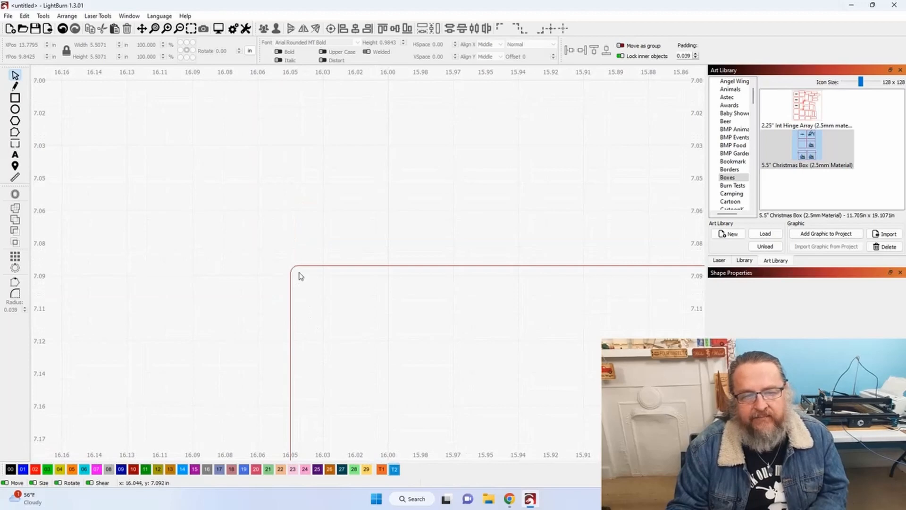
pyautogui.scroll(-3, 426, 301)
pyautogui.scroll(-5, 433, 336)
pyautogui.scroll(-3, 322, 256)
pyautogui.scroll(-2, 333, 182)
pyautogui.scroll(-2, 254, 153)
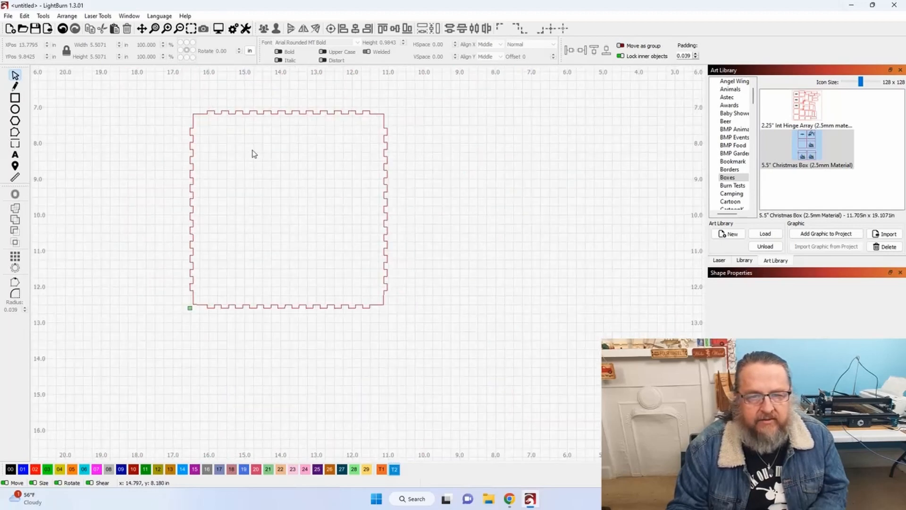
pyautogui.moveTo(161, 97); pyautogui.dragTo(424, 339)
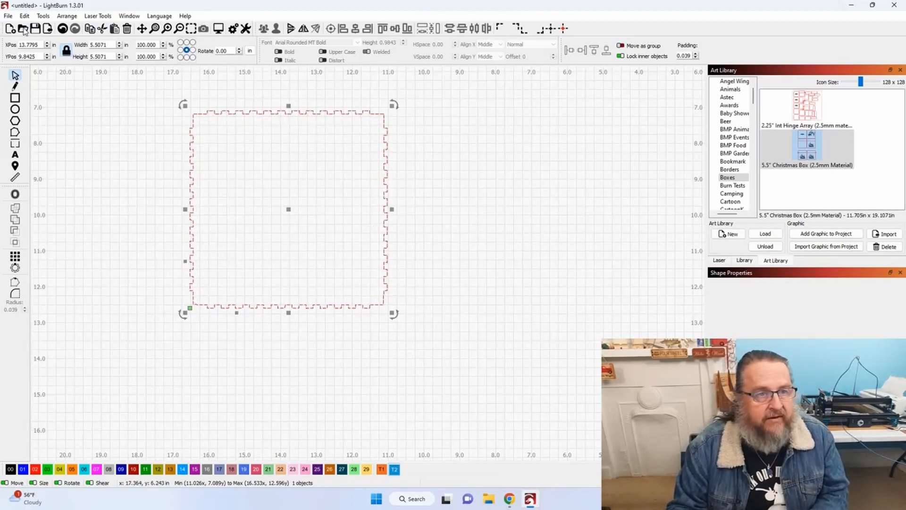
pyautogui.click(24, 16)
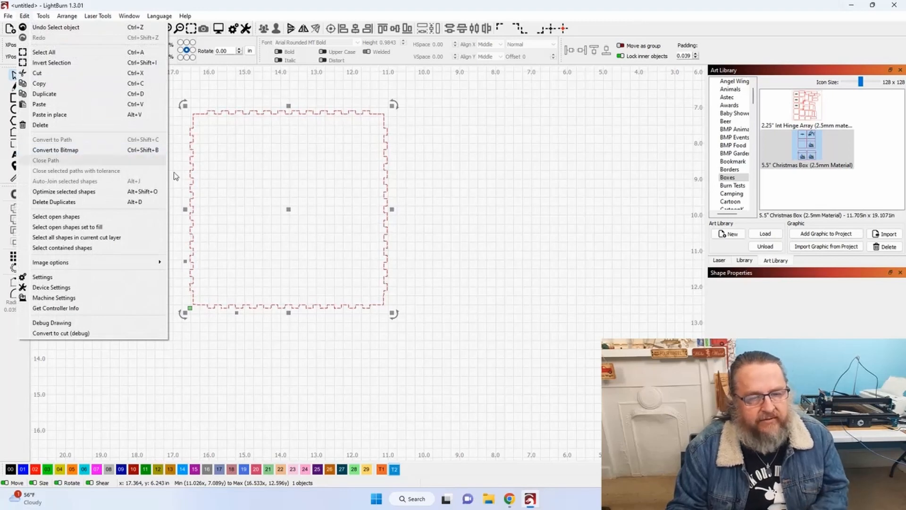
pyautogui.click(246, 184)
pyautogui.click(217, 184)
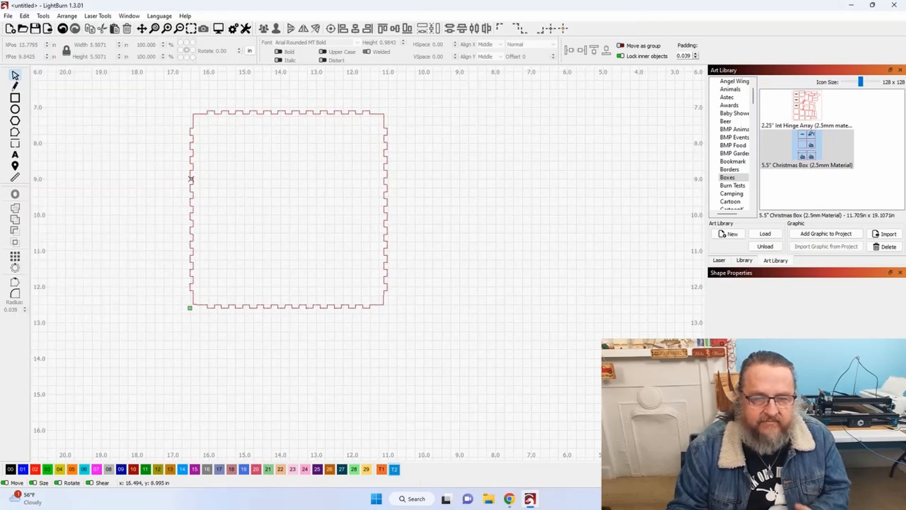
# Start Resize Slots on the panel outline and compare the previews for adjusting Tab Height and Slot Depth.
pyautogui.click(191, 177)
pyautogui.click(26, 17)
pyautogui.click(84, 263)
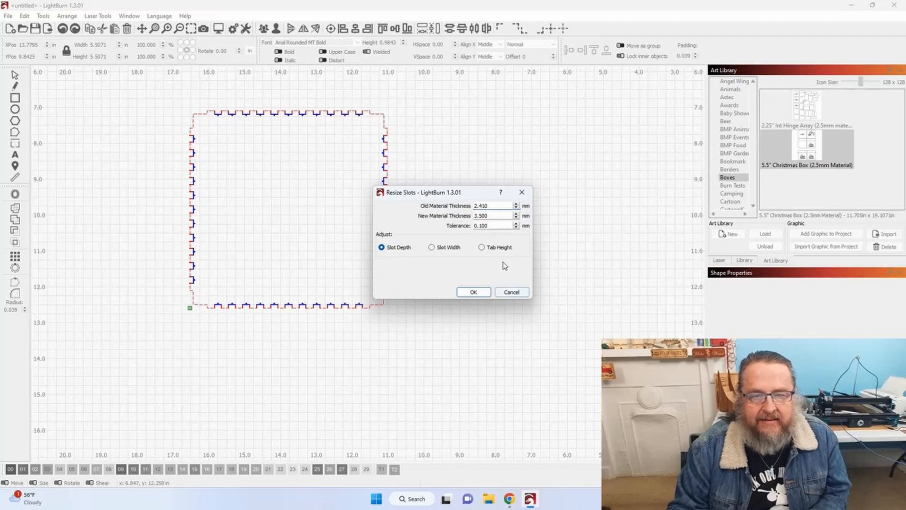
pyautogui.click(487, 252)
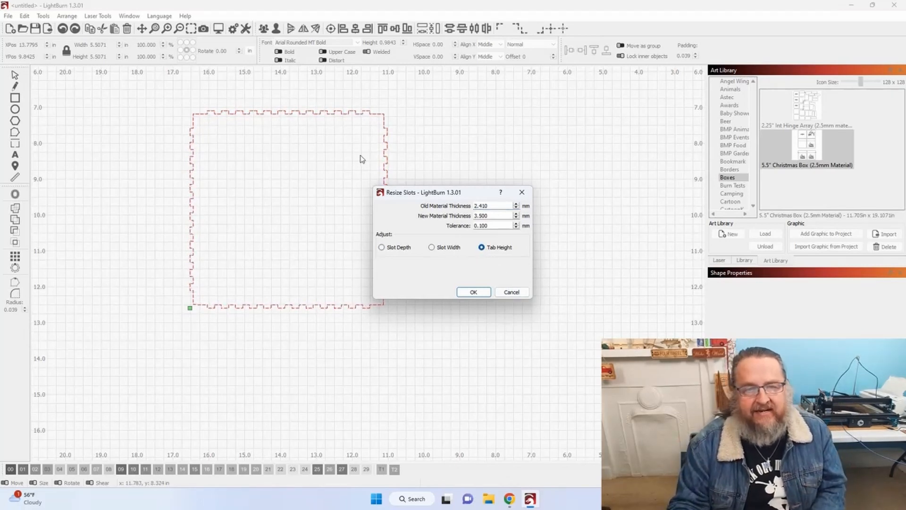
pyautogui.click(381, 248)
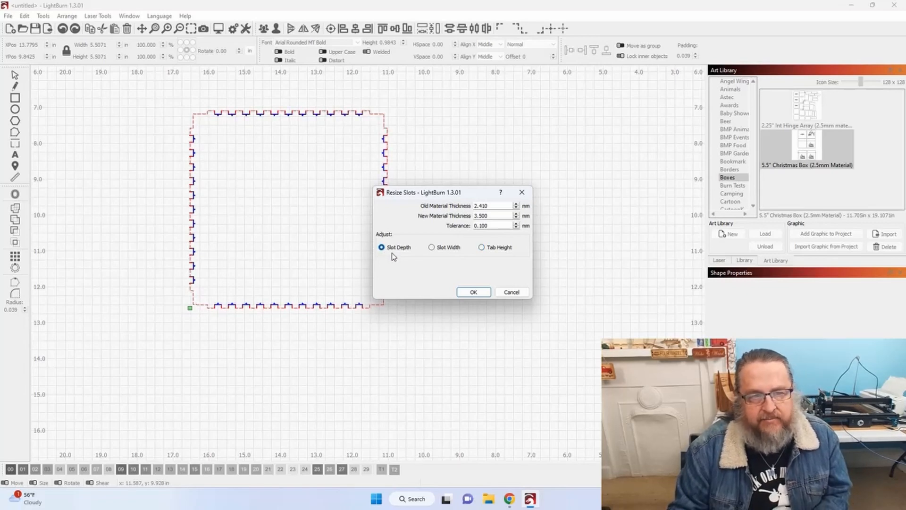
pyautogui.scroll(6, 220, 123)
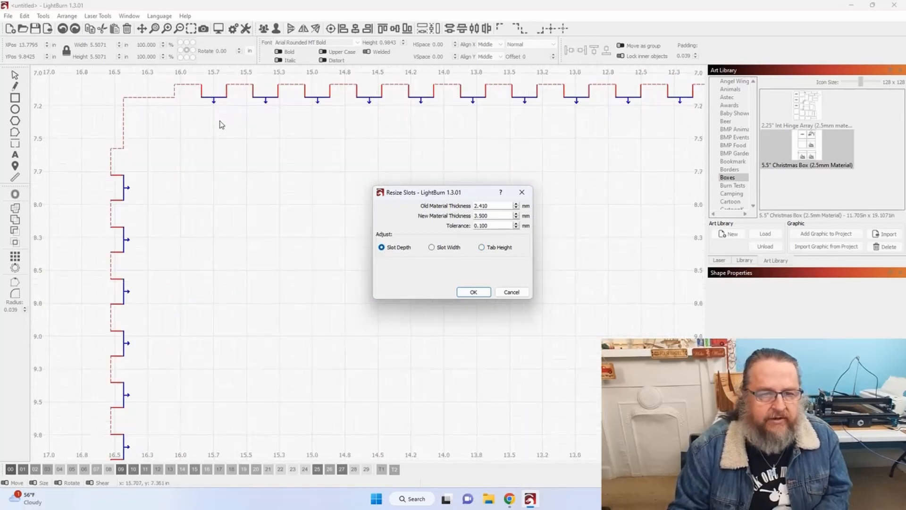
pyautogui.scroll(3, 283, 303)
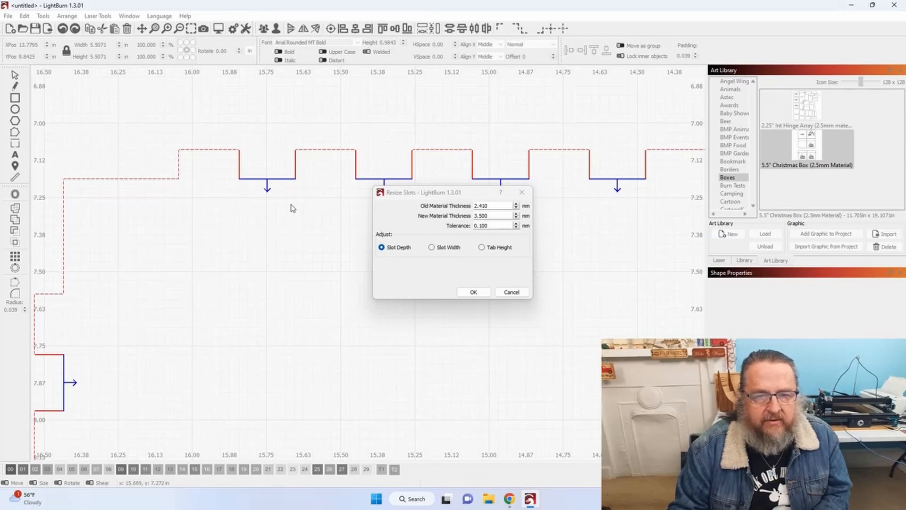
# Resize the panel's slot depth for a new material thickness of 5.0 mm.
pyautogui.click(504, 215)
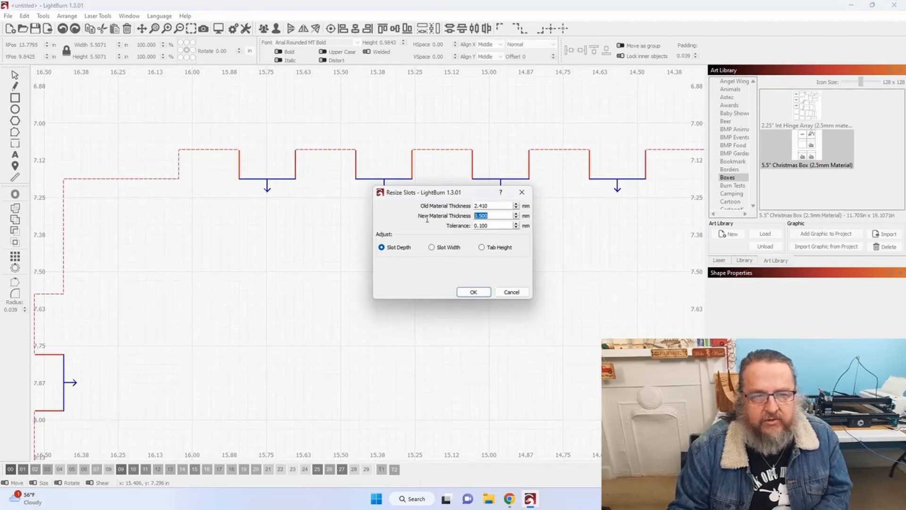
pyautogui.write('5.0')
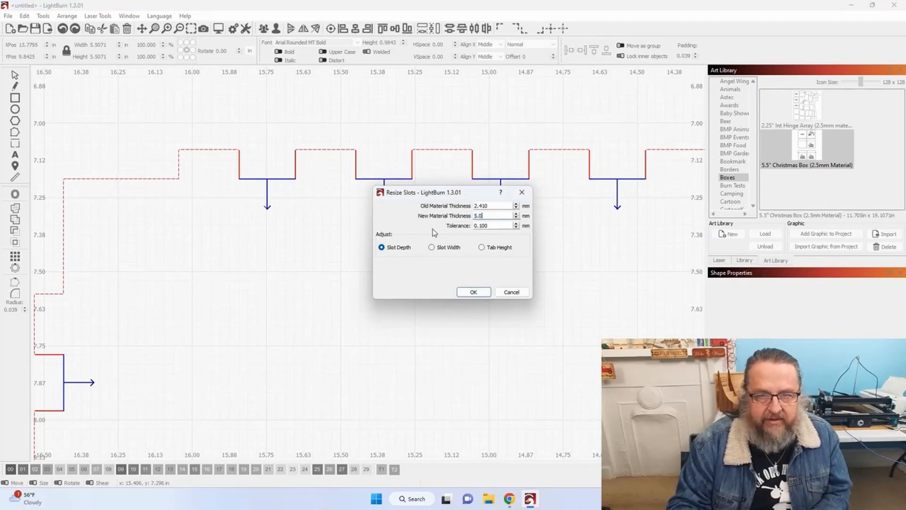
pyautogui.click(471, 292)
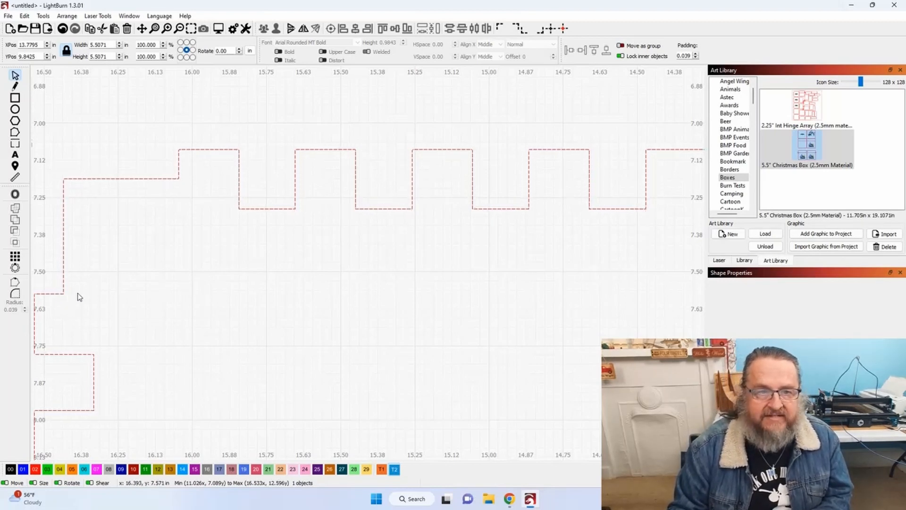
# Undo the slot depth resize and deselect the panel.
pyautogui.scroll(-1, 194, 253)
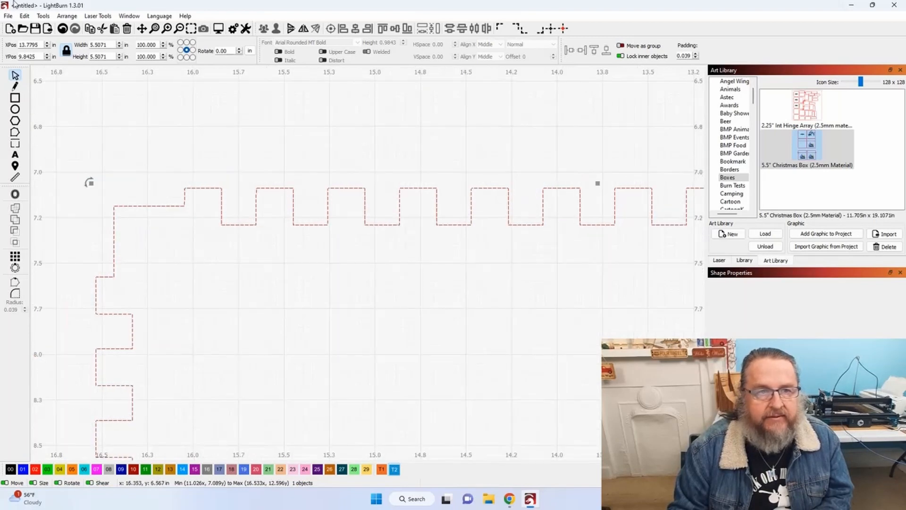
pyautogui.click(63, 28)
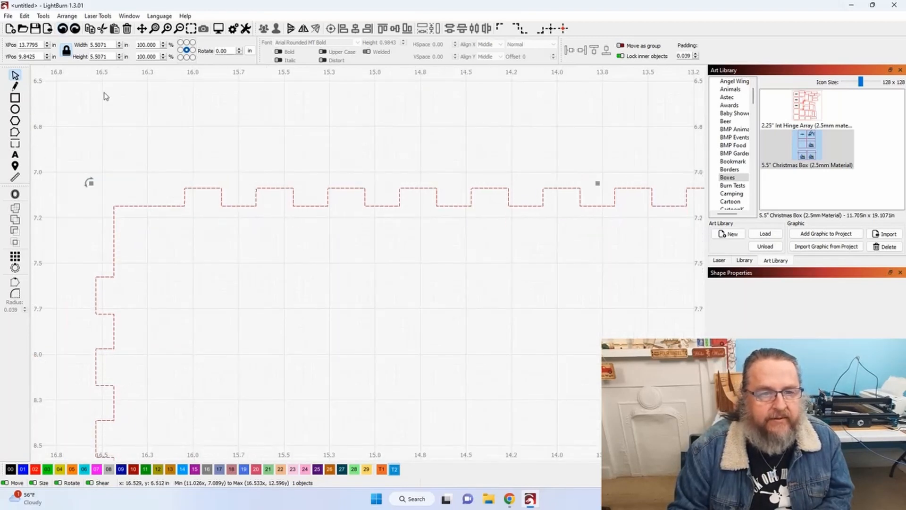
pyautogui.click(147, 142)
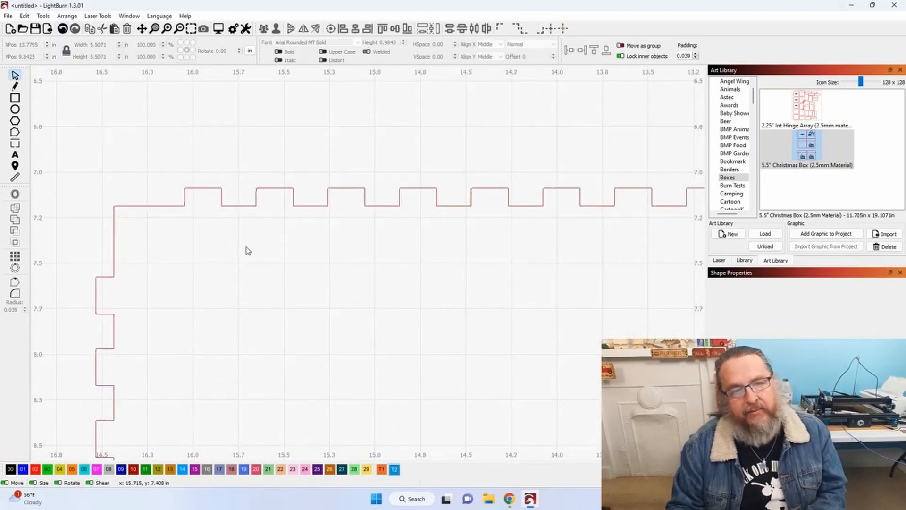
# Examine the rounded outer corners of the tabs along the panel's upper edge.
pyautogui.scroll(4, 194, 195)
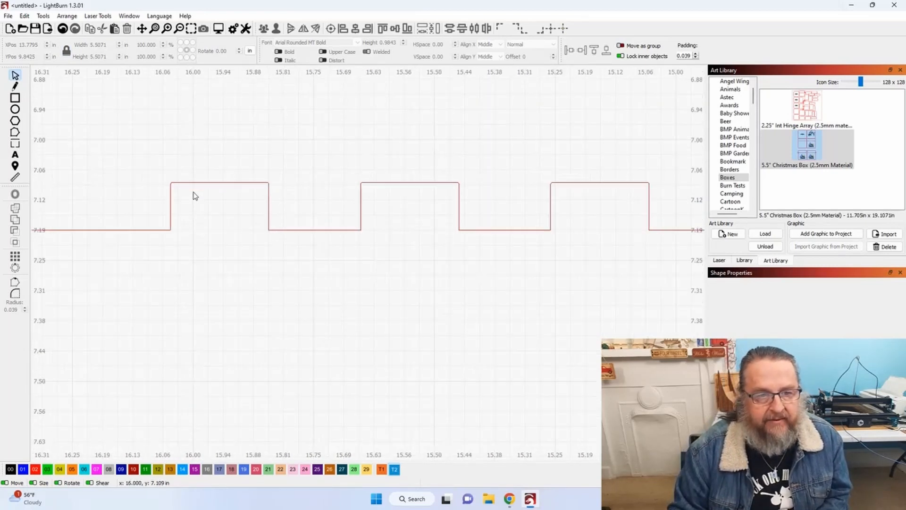
pyautogui.click(203, 183)
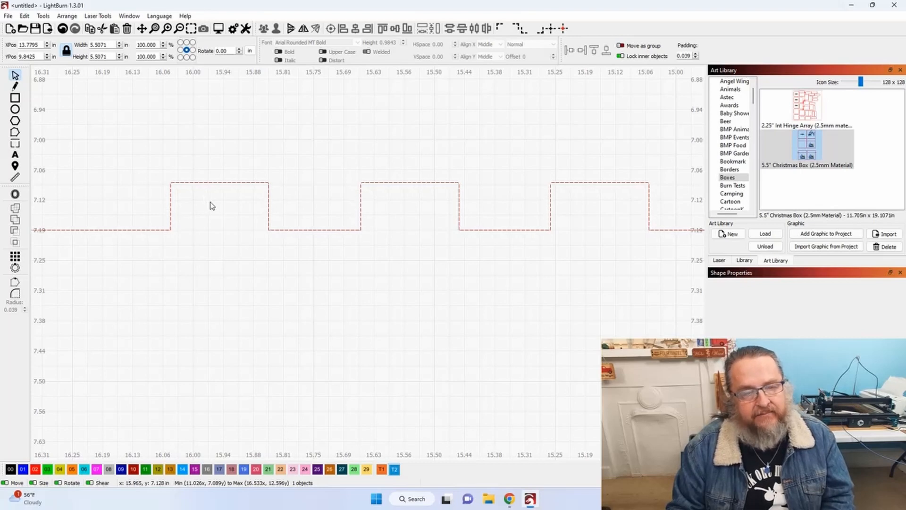
pyautogui.scroll(5, 212, 207)
pyautogui.scroll(5, 246, 283)
pyautogui.scroll(-4, 266, 308)
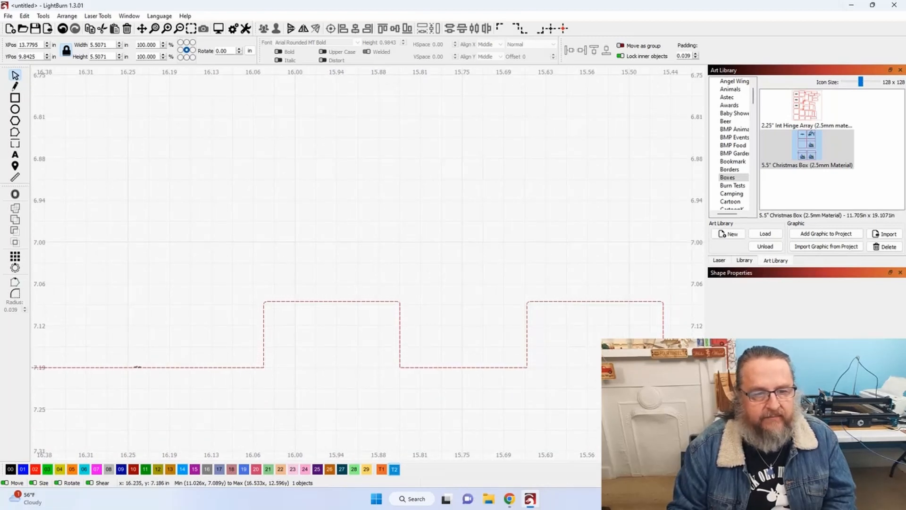
pyautogui.press('Escape')
pyautogui.click(137, 368)
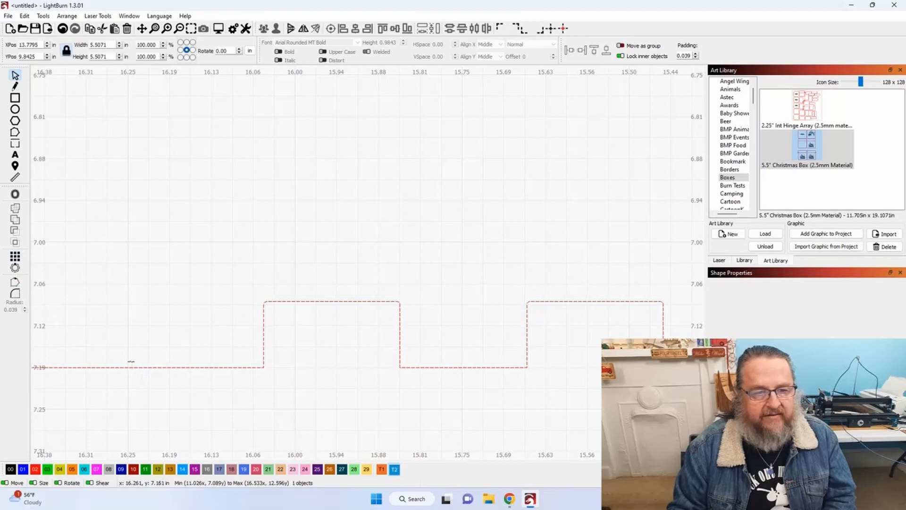
# Show the outline's corner nodes with the Radius tool and examine them on the first upper-edge tab and around the whole panel.
pyautogui.click(15, 293)
pyautogui.scroll(5, 228, 305)
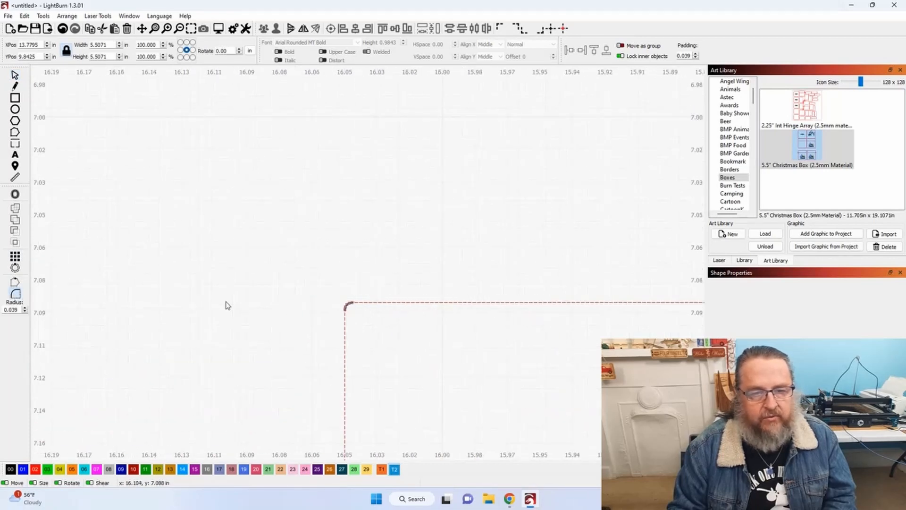
pyautogui.scroll(3, 346, 305)
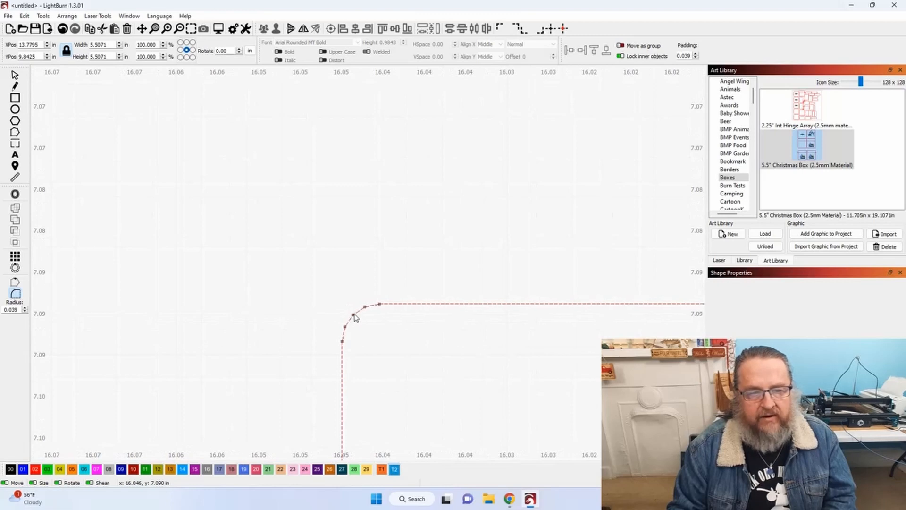
pyautogui.scroll(-3, 354, 318)
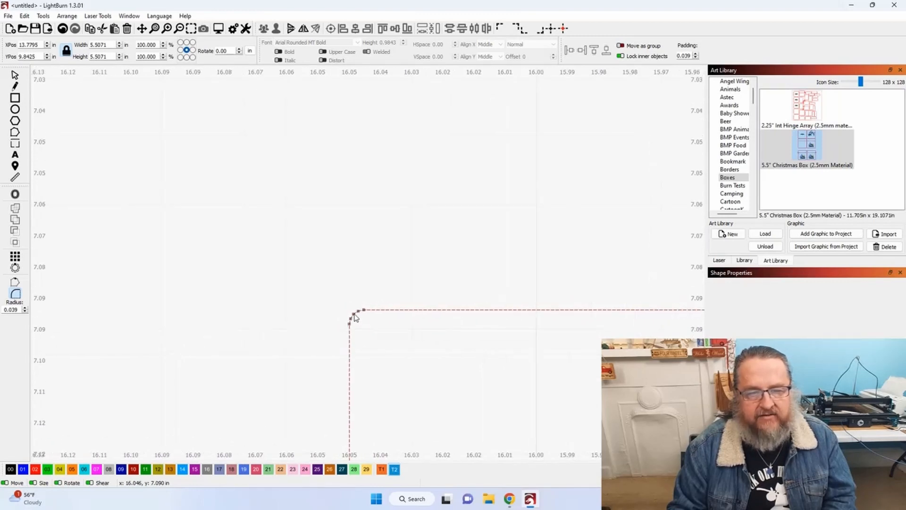
pyautogui.scroll(-10, 354, 317)
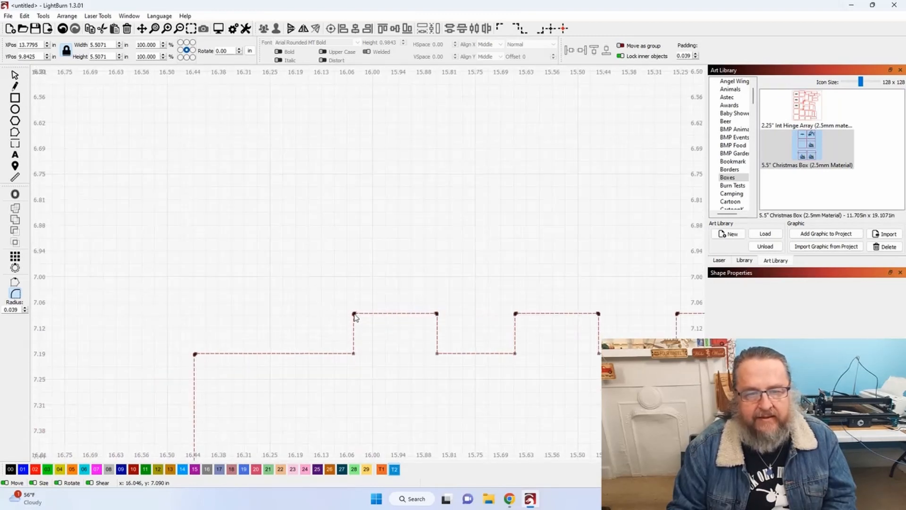
pyautogui.moveTo(444, 383); pyautogui.dragTo(298, 226)
pyautogui.scroll(-1, 298, 226)
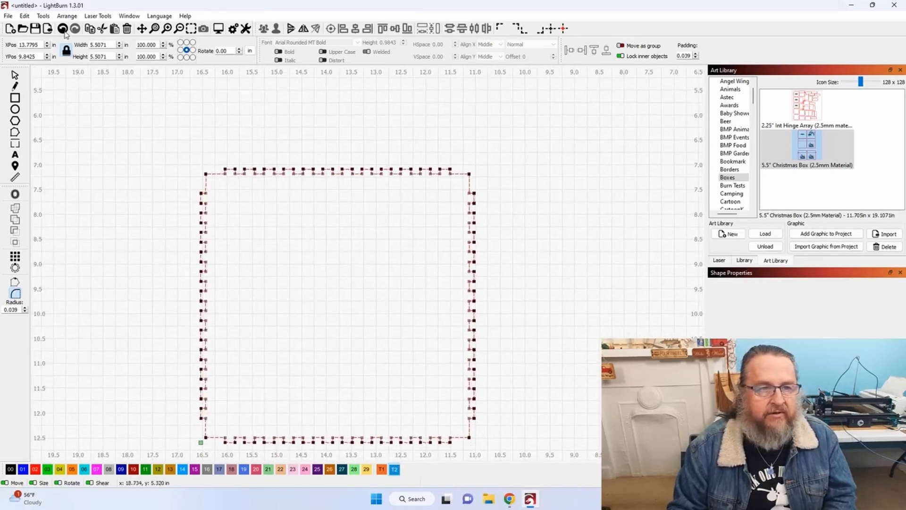
pyautogui.scroll(2, 209, 173)
pyautogui.scroll(4, 208, 173)
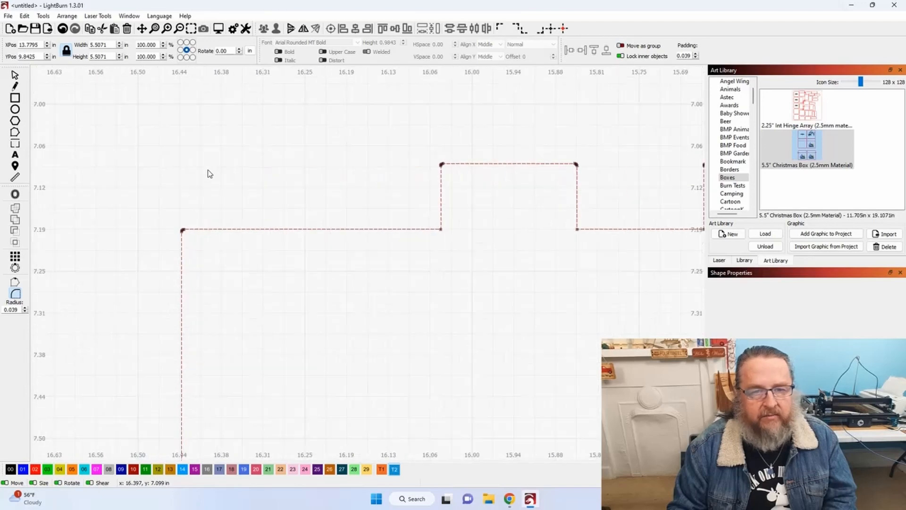
pyautogui.moveTo(431, 273); pyautogui.dragTo(293, 287)
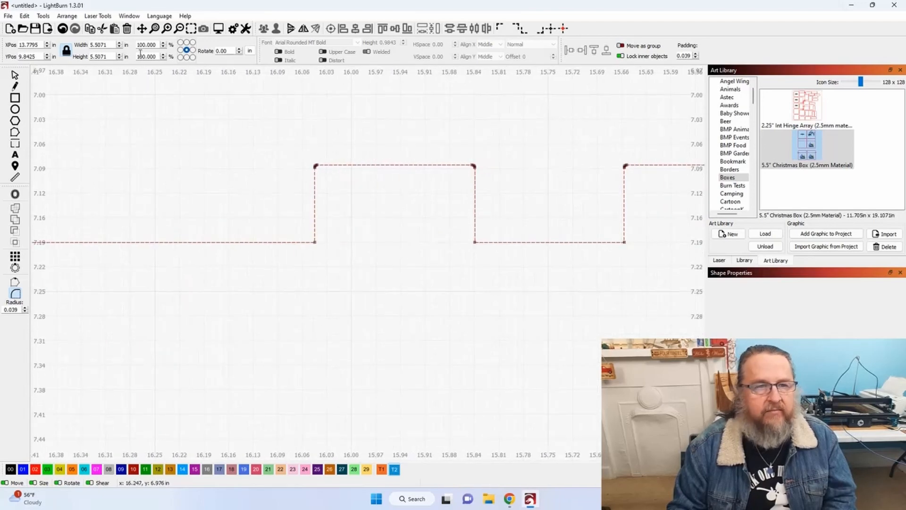
# Undo the panel's zero-distance offset while keeping the panel centered, and check the loop at a tab's inner corner.
pyautogui.click(62, 29)
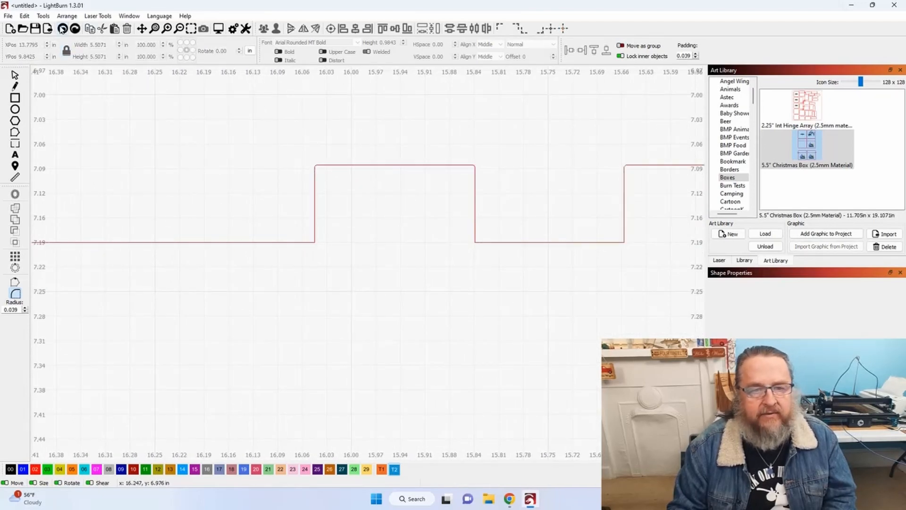
pyautogui.click(62, 29)
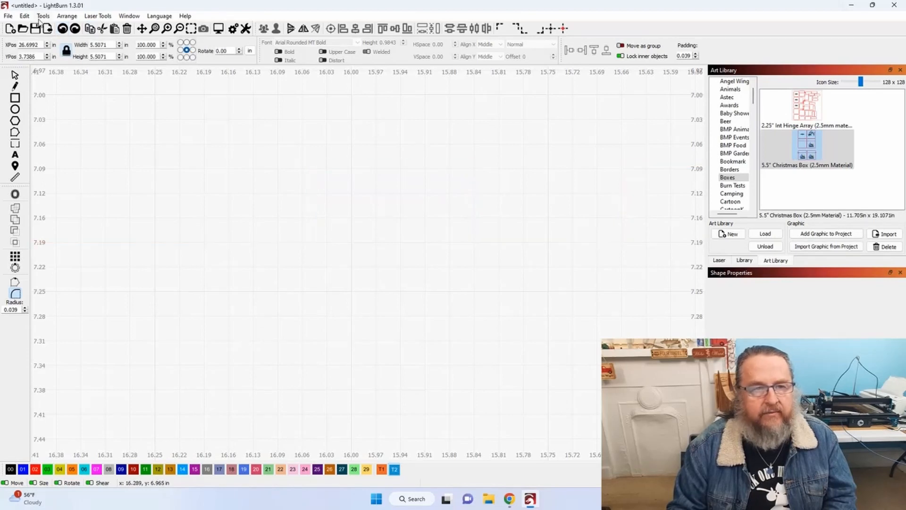
pyautogui.click(75, 28)
pyautogui.scroll(5, 324, 202)
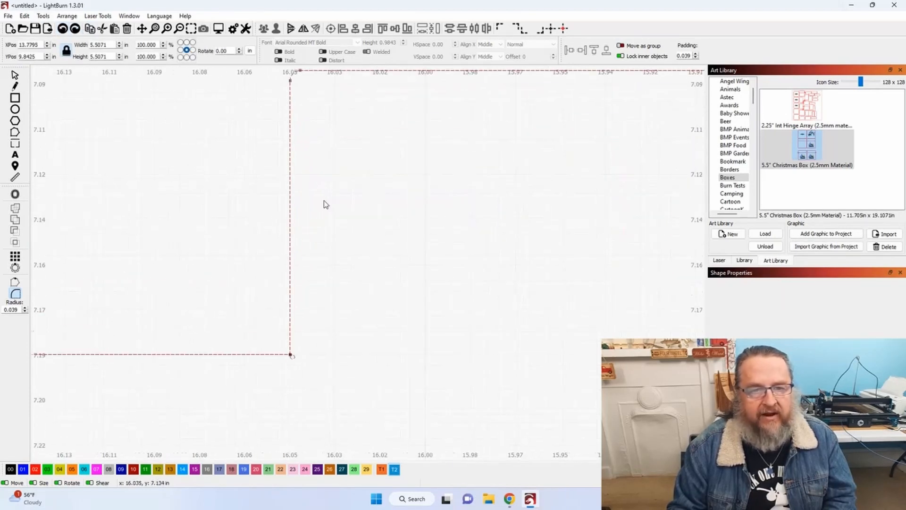
pyautogui.scroll(3, 279, 413)
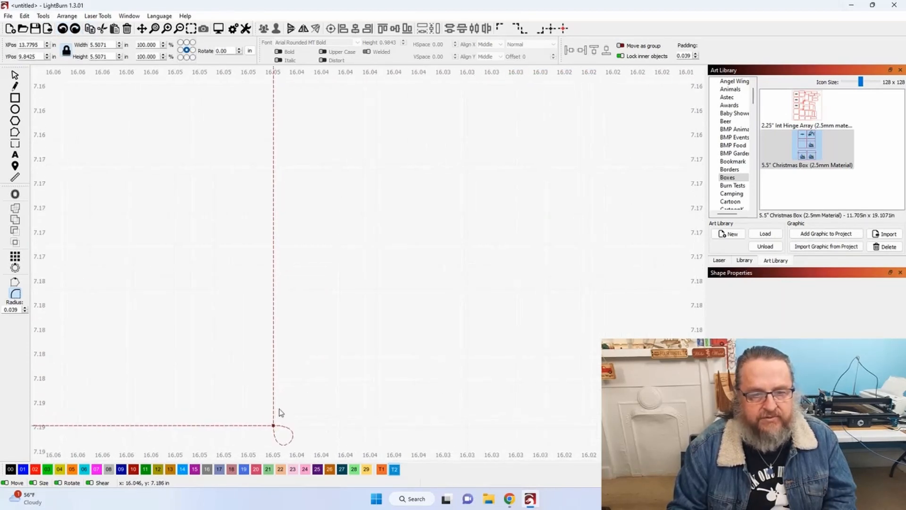
pyautogui.scroll(-7, 280, 413)
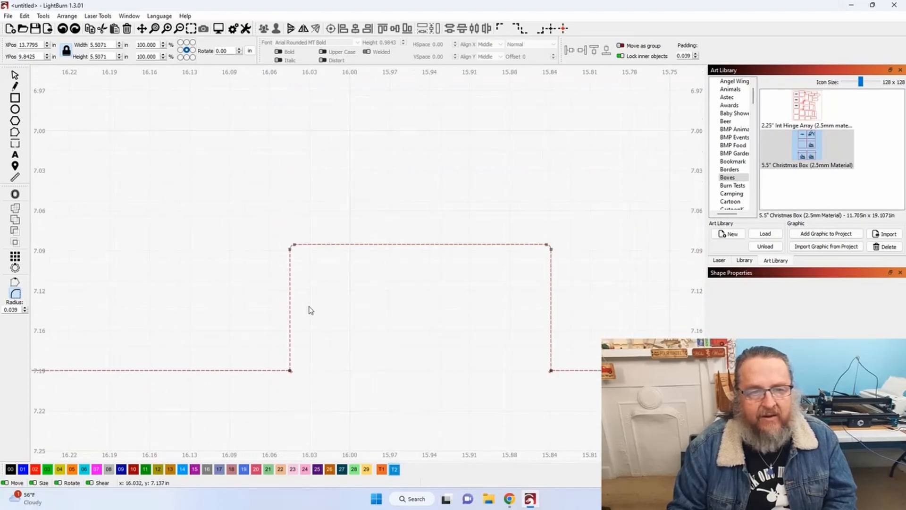
# Square off both rounded outer corners of the first tab on the panel's upper edge with the Radius tool.
pyautogui.scroll(-1, 409, 311)
pyautogui.moveTo(409, 311); pyautogui.dragTo(302, 294)
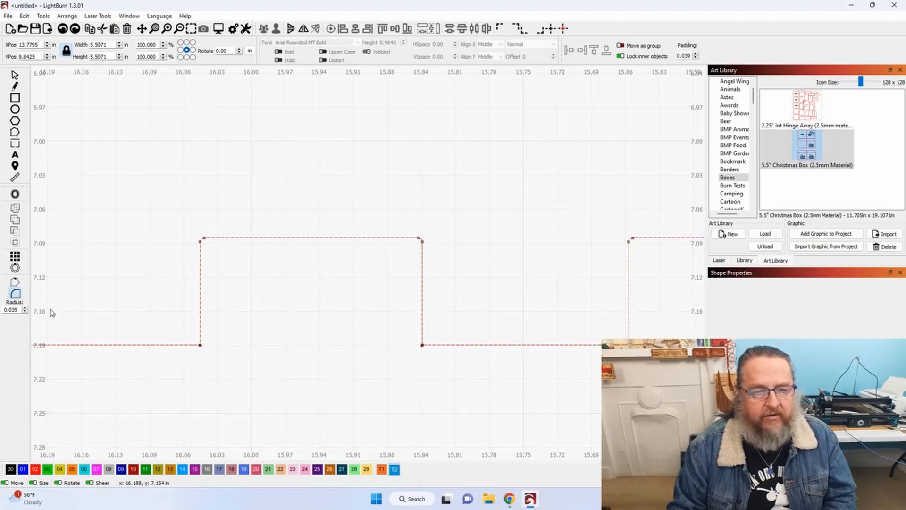
pyautogui.scroll(2, 231, 272)
pyautogui.scroll(2, 231, 271)
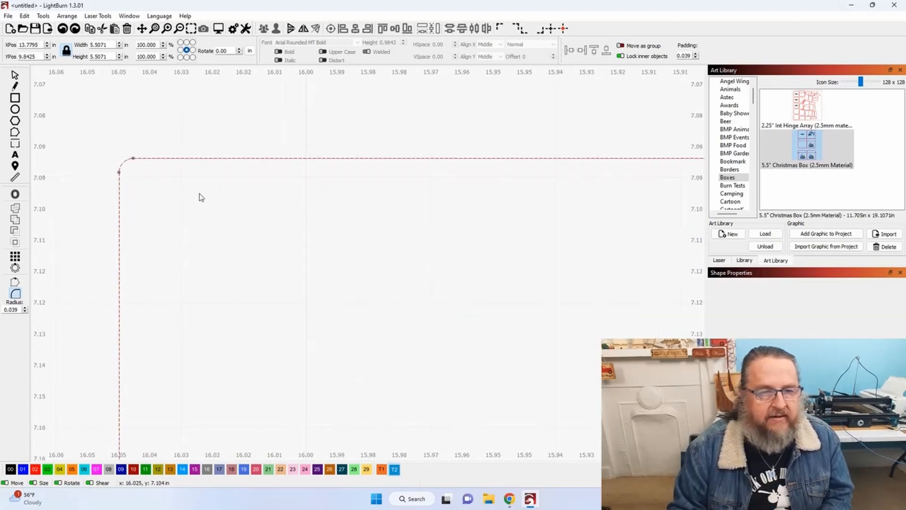
pyautogui.click(122, 164)
pyautogui.moveTo(415, 267); pyautogui.dragTo(90, 282)
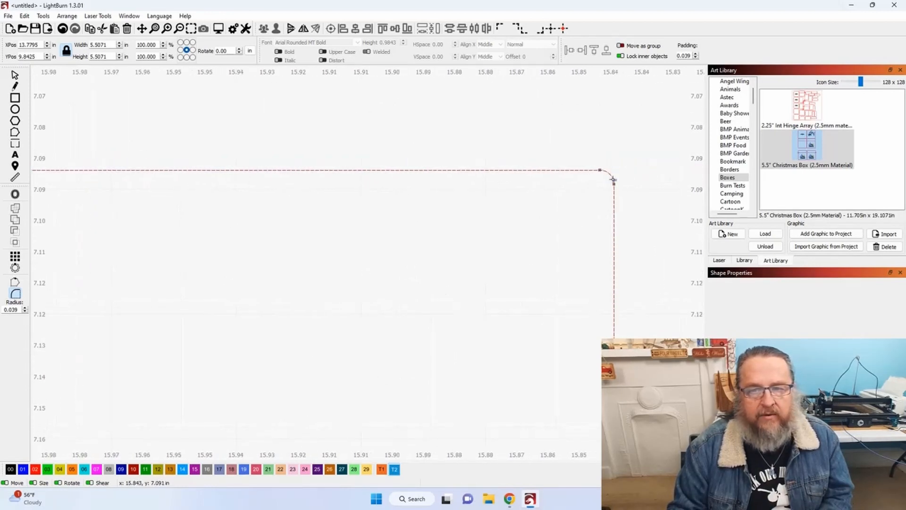
pyautogui.scroll(-4, 610, 177)
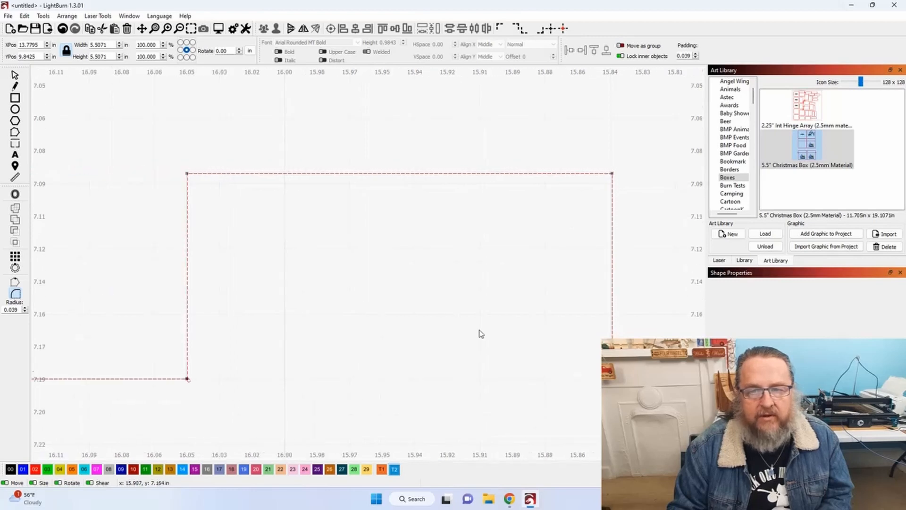
# Square off both rounded outer corners of the second through fifth tabs on the panel's upper edge with the Radius tool.
pyautogui.scroll(-1, 478, 329)
pyautogui.moveTo(459, 329); pyautogui.dragTo(107, 301)
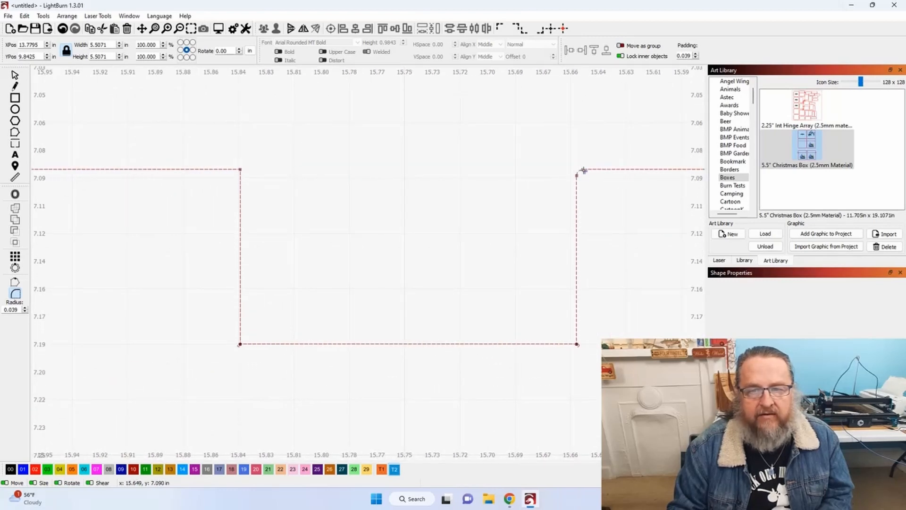
pyautogui.scroll(-3, 601, 229)
pyautogui.moveTo(478, 264); pyautogui.dragTo(257, 251)
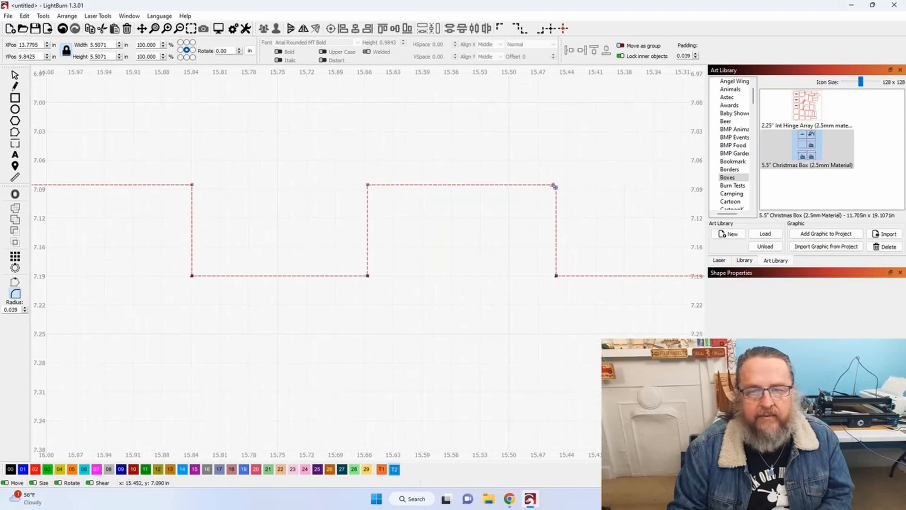
pyautogui.moveTo(629, 225); pyautogui.dragTo(42, 233)
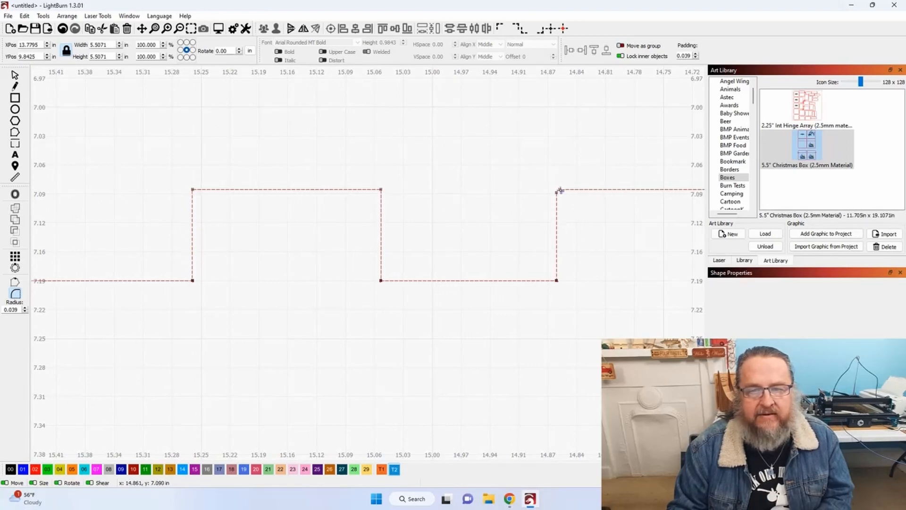
pyautogui.moveTo(590, 218); pyautogui.dragTo(94, 212)
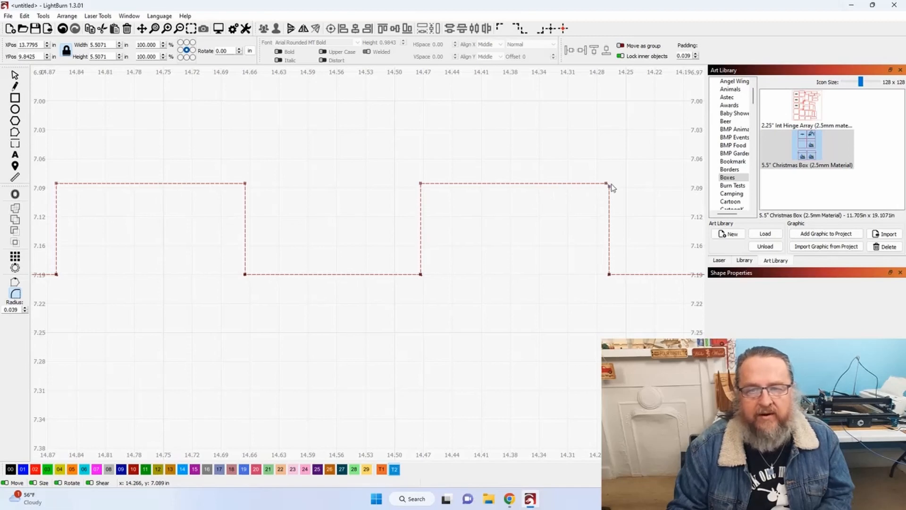
# Square off both rounded outer corners of the sixth through ninth upper-edge tabs with the Radius tool.
pyautogui.moveTo(604, 223); pyautogui.dragTo(38, 265)
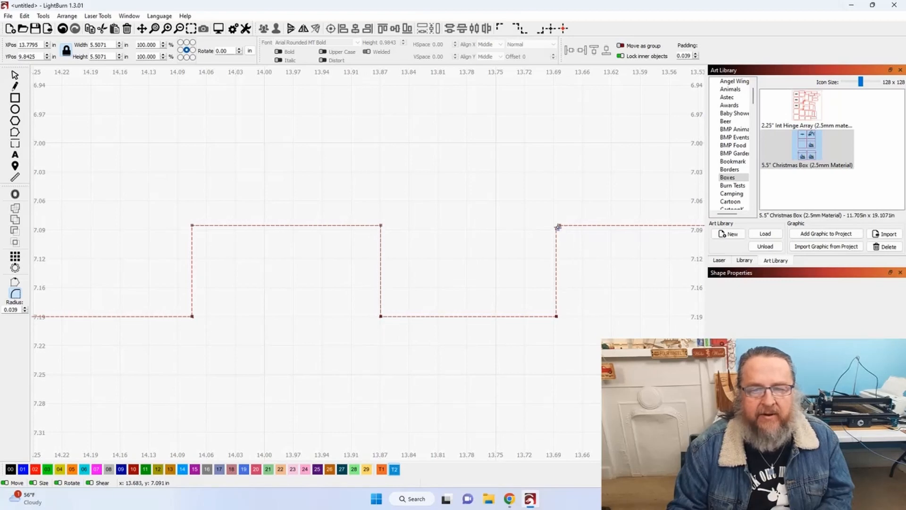
pyautogui.moveTo(649, 271); pyautogui.dragTo(310, 316)
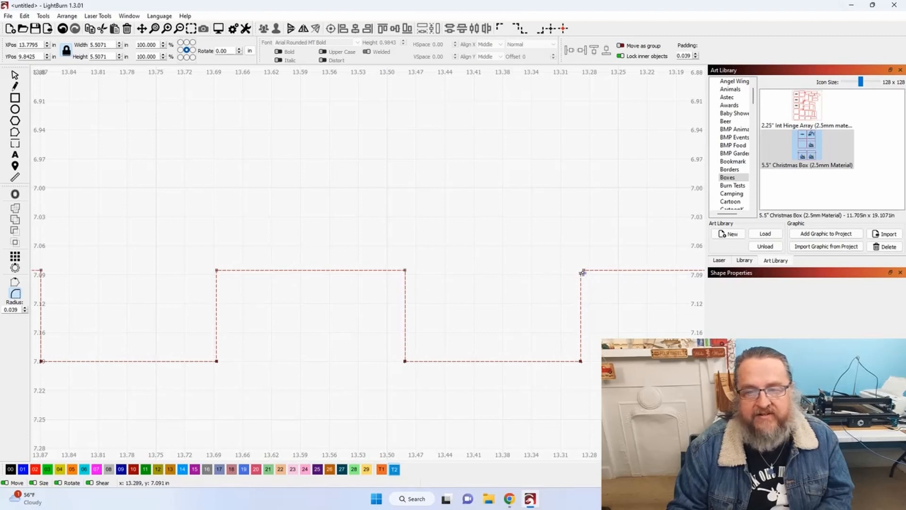
pyautogui.moveTo(653, 290); pyautogui.dragTo(307, 301)
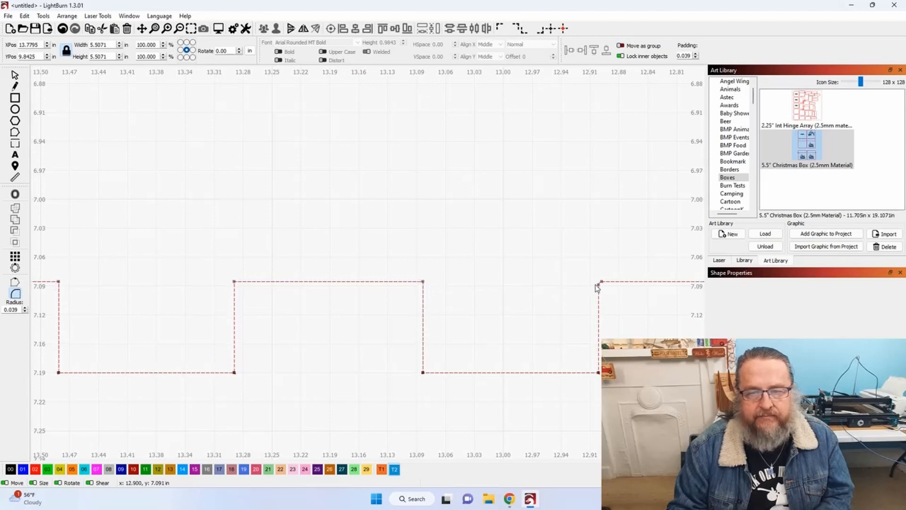
pyautogui.moveTo(616, 333); pyautogui.dragTo(242, 344)
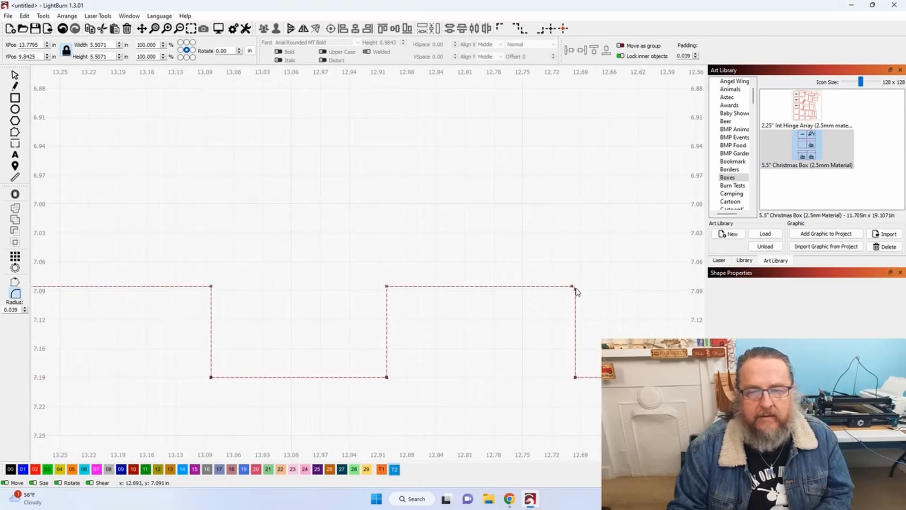
# Square off the rounded outer corners of the last three upper-edge tabs with the Radius tool.
pyautogui.scroll(-4, 576, 288)
pyautogui.moveTo(643, 327); pyautogui.dragTo(336, 324)
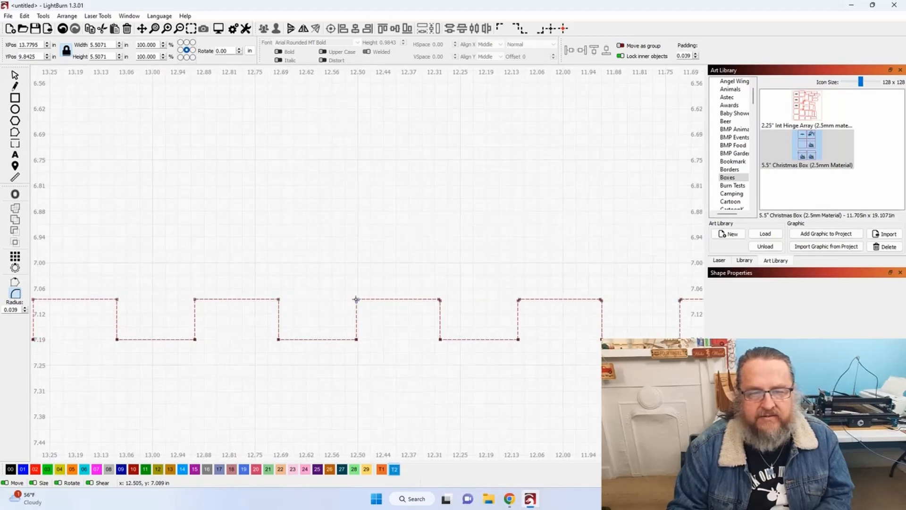
pyautogui.scroll(3, 357, 299)
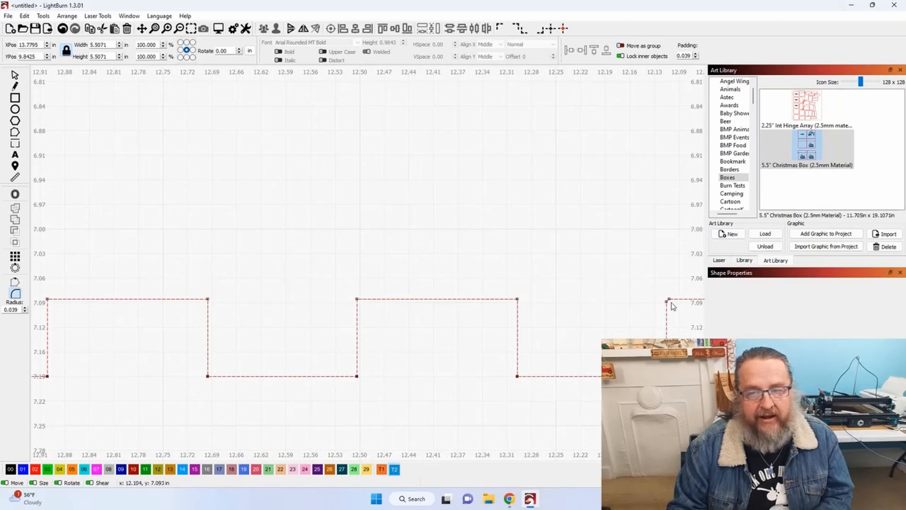
pyautogui.moveTo(658, 343); pyautogui.dragTo(210, 348)
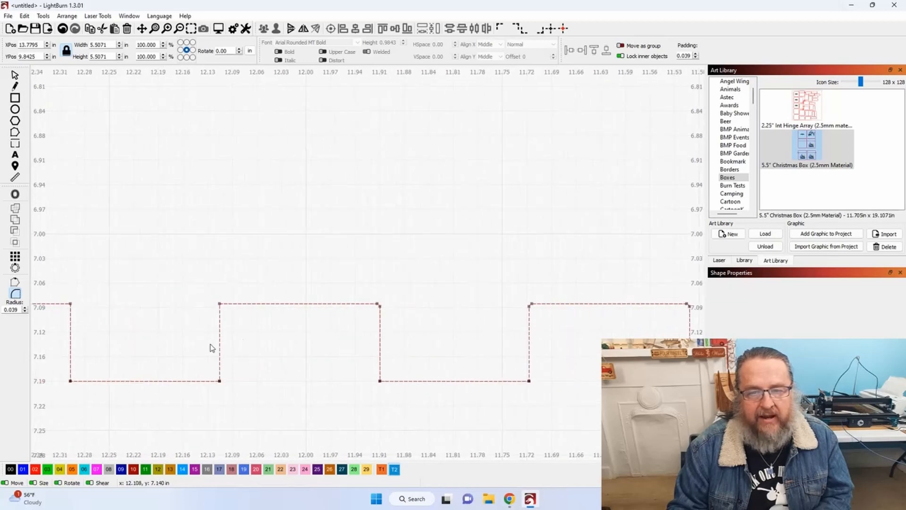
pyautogui.scroll(2, 378, 304)
pyautogui.scroll(2, 380, 305)
pyautogui.moveTo(553, 381); pyautogui.dragTo(221, 332)
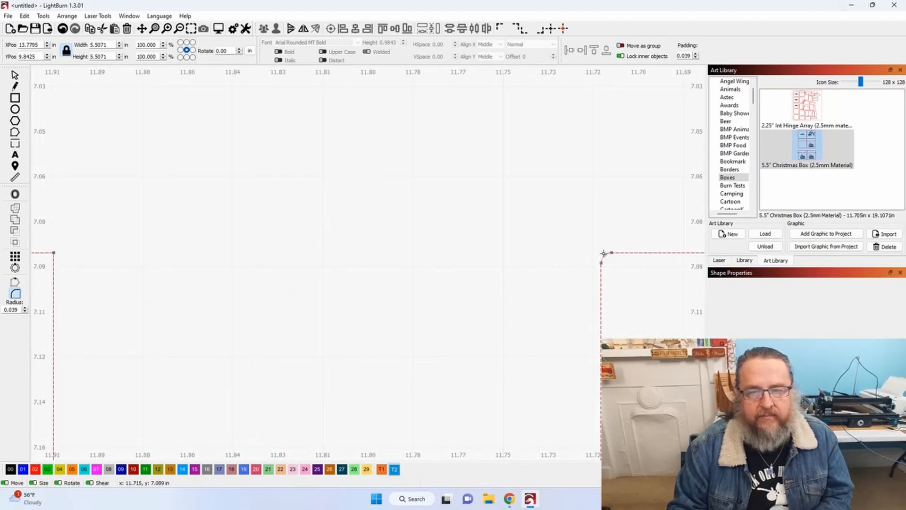
pyautogui.click(603, 254)
pyautogui.scroll(-5, 584, 317)
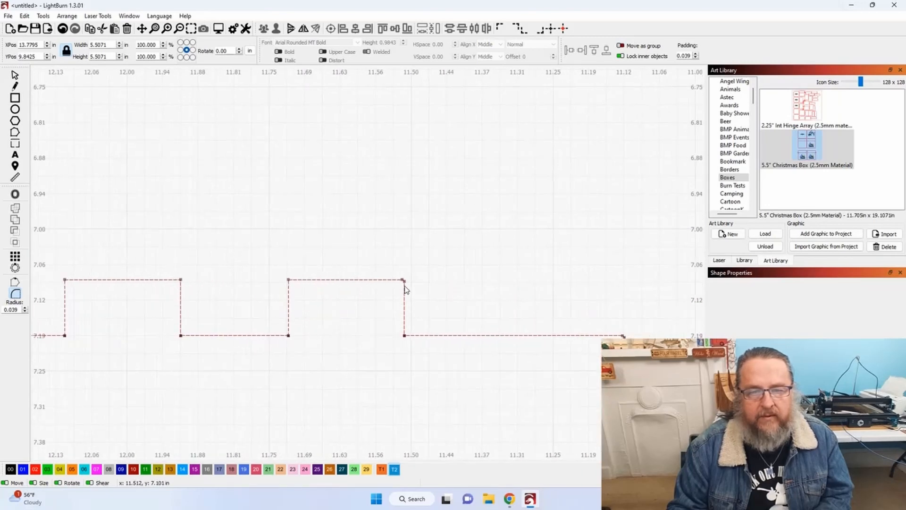
# Offset the whole panel inward by 0.0000 with the Corner style, deleting the original object.
pyautogui.scroll(-9, 314, 334)
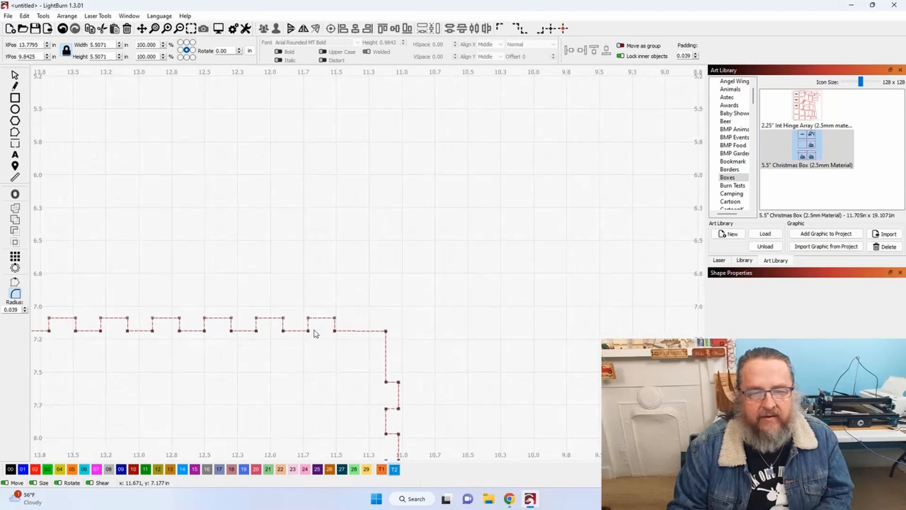
pyautogui.scroll(-1, 281, 393)
pyautogui.moveTo(281, 393); pyautogui.dragTo(583, 373)
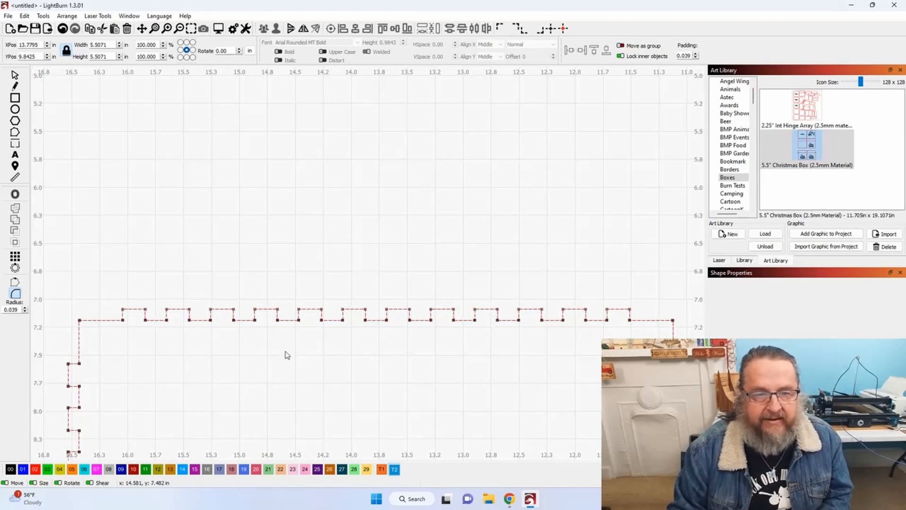
pyautogui.moveTo(259, 389); pyautogui.dragTo(330, 251)
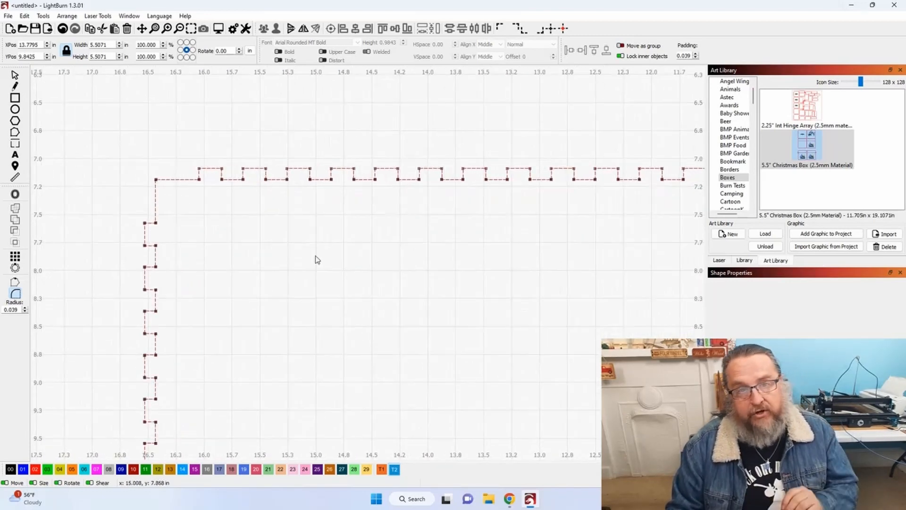
pyautogui.scroll(-3, 398, 290)
pyautogui.moveTo(493, 353); pyautogui.dragTo(400, 249)
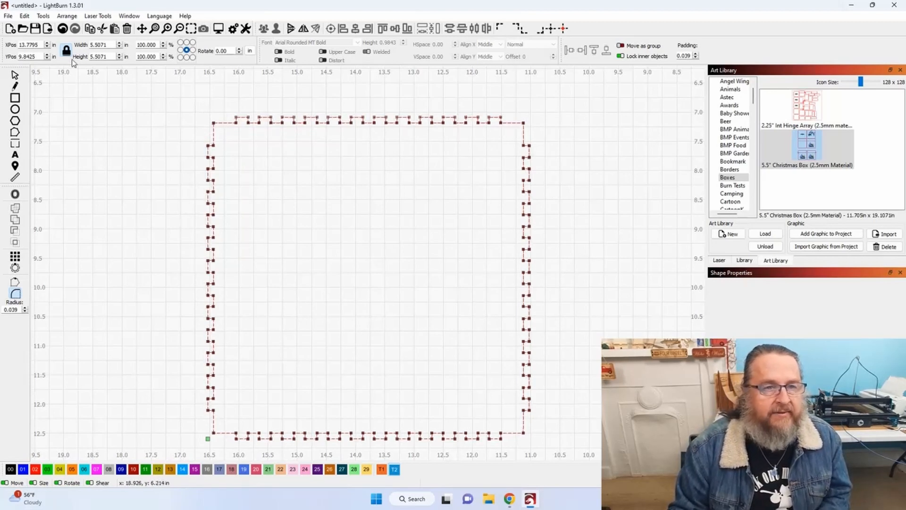
pyautogui.click(15, 75)
pyautogui.click(15, 194)
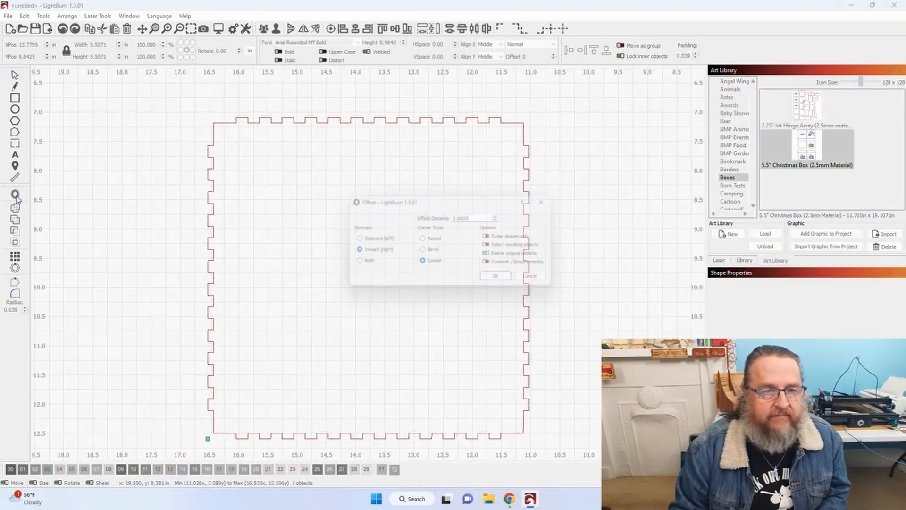
pyautogui.click(503, 282)
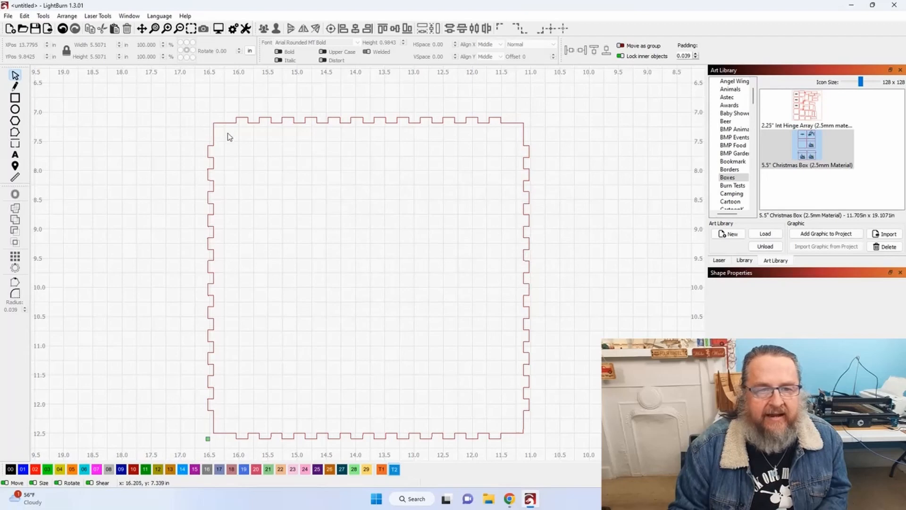
# Resize the panel's upper-edge tabs by Tab Height with Resize Slots, using old thickness 2.410 mm, new thickness 5.000 mm and tolerance 0.100 mm.
pyautogui.click(208, 133)
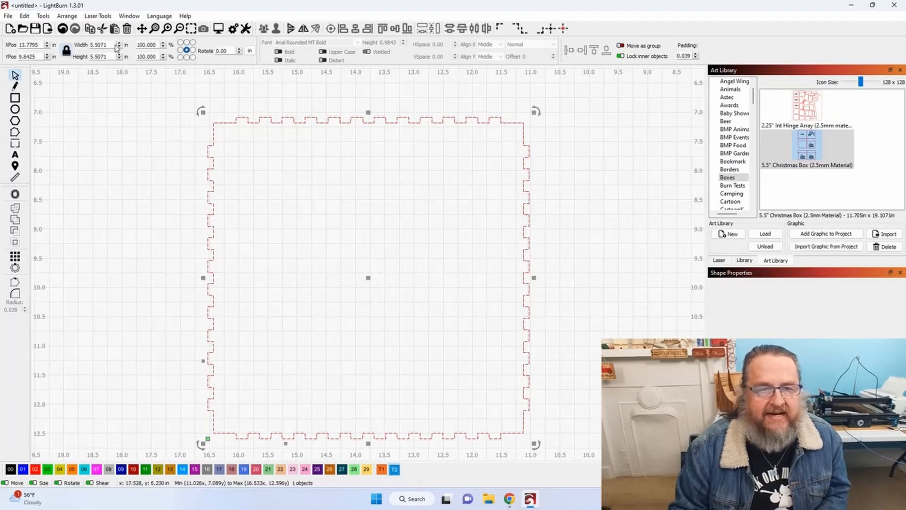
pyautogui.click(43, 16)
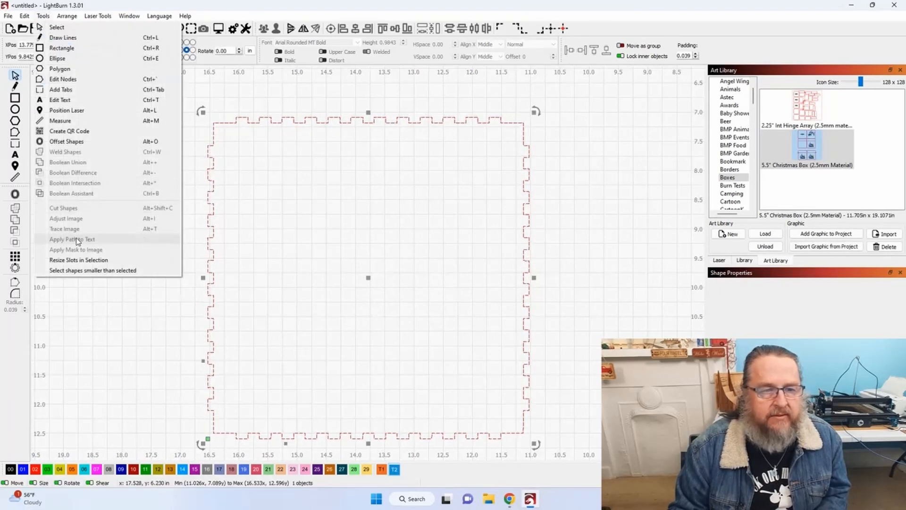
pyautogui.click(79, 260)
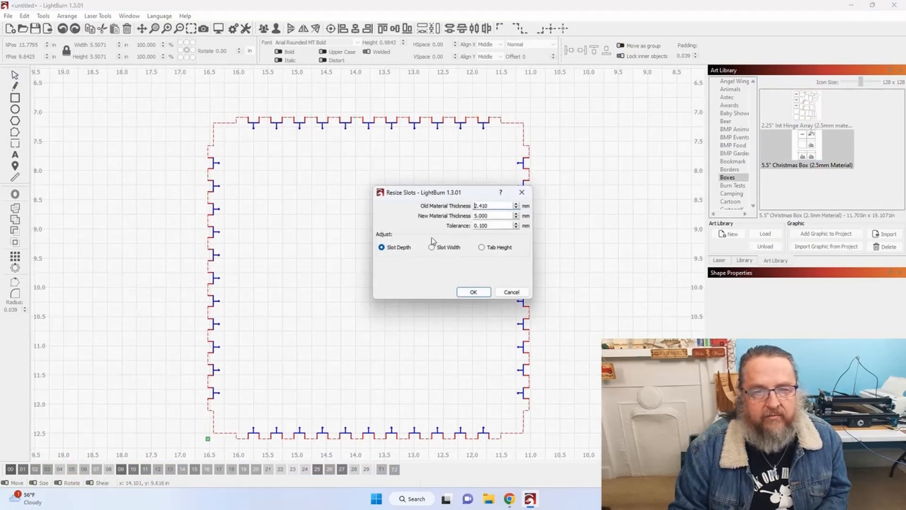
pyautogui.moveTo(443, 195); pyautogui.dragTo(621, 188)
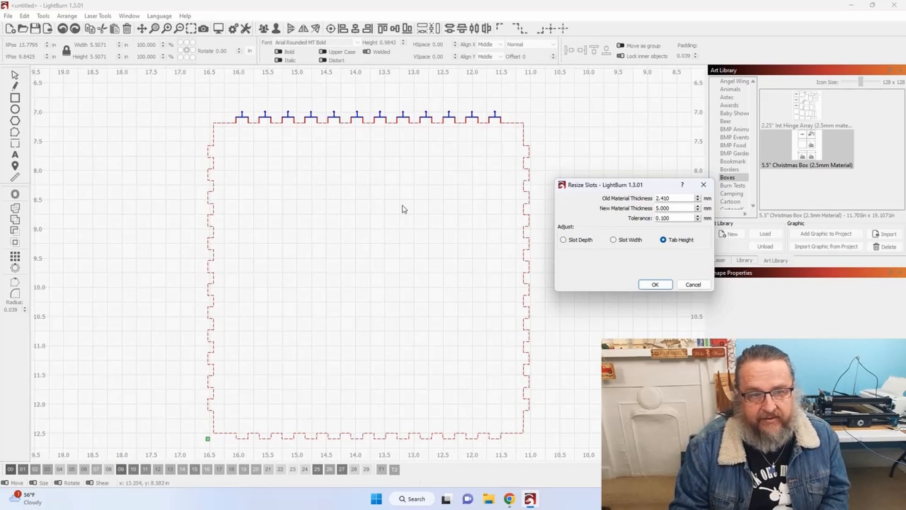
pyautogui.click(654, 285)
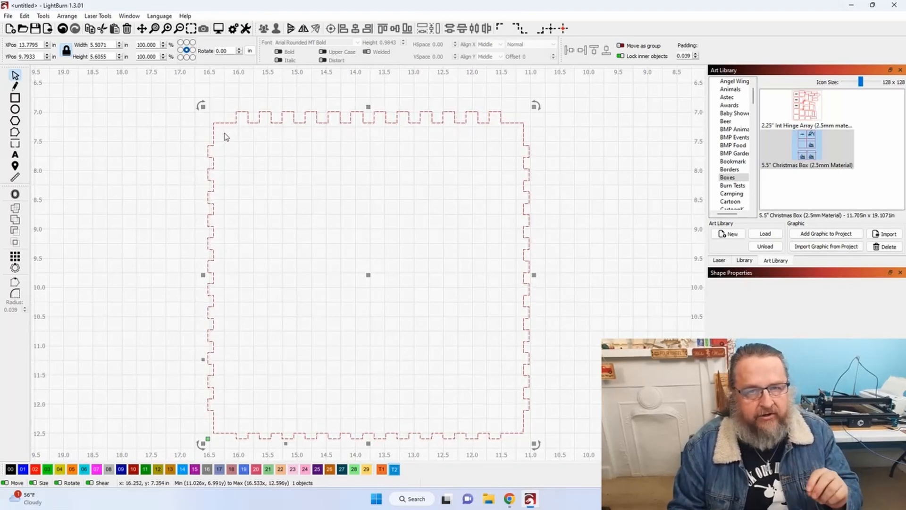
# Examine the corner nodes of the panel's left-side tabs with the Radius tool, including the first tab's outer corner.
pyautogui.scroll(8, 204, 149)
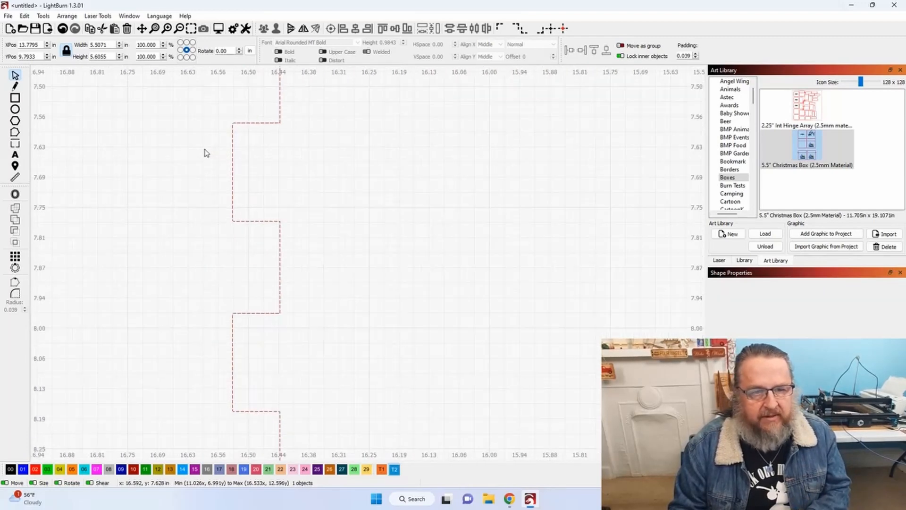
pyautogui.click(15, 294)
pyautogui.scroll(6, 244, 108)
pyautogui.scroll(1, 245, 109)
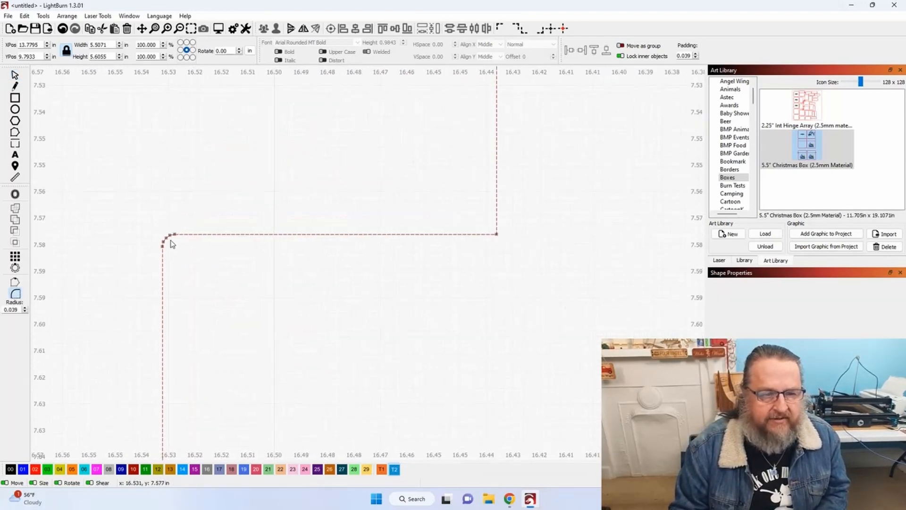
pyautogui.scroll(2, 166, 243)
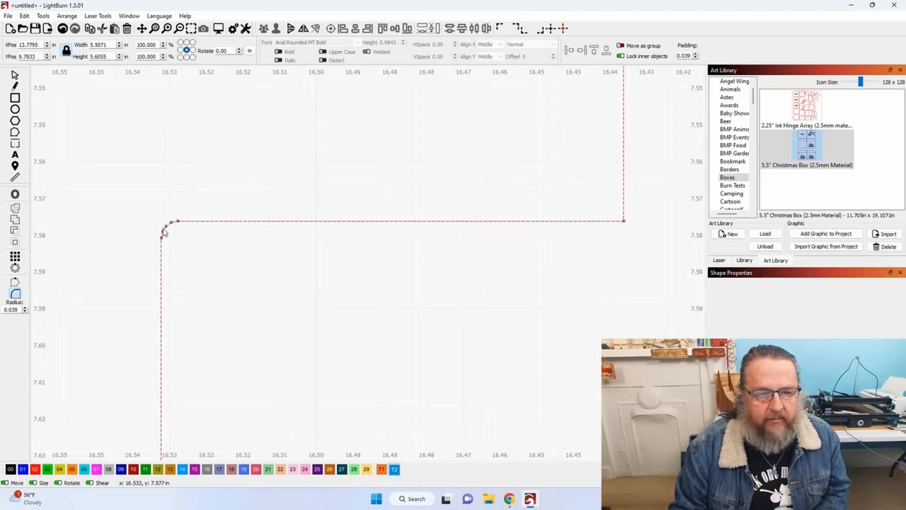
pyautogui.scroll(-2, 165, 234)
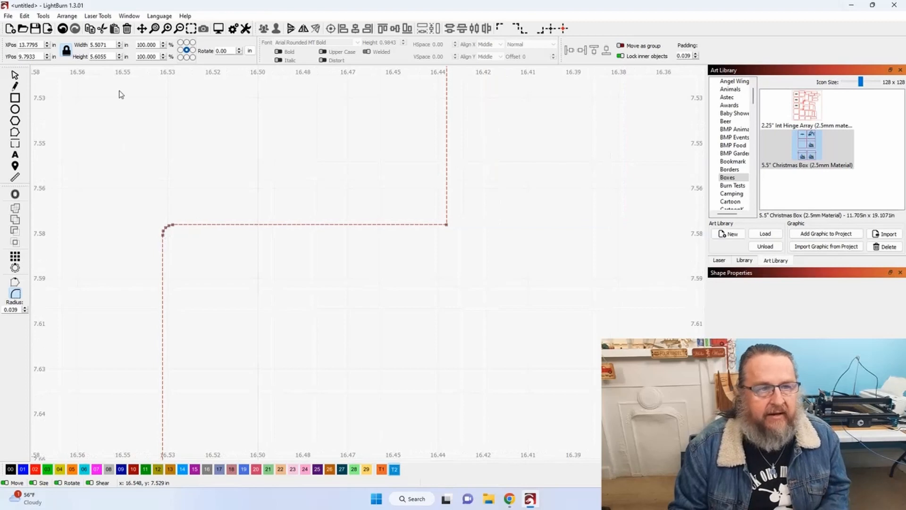
pyautogui.click(25, 17)
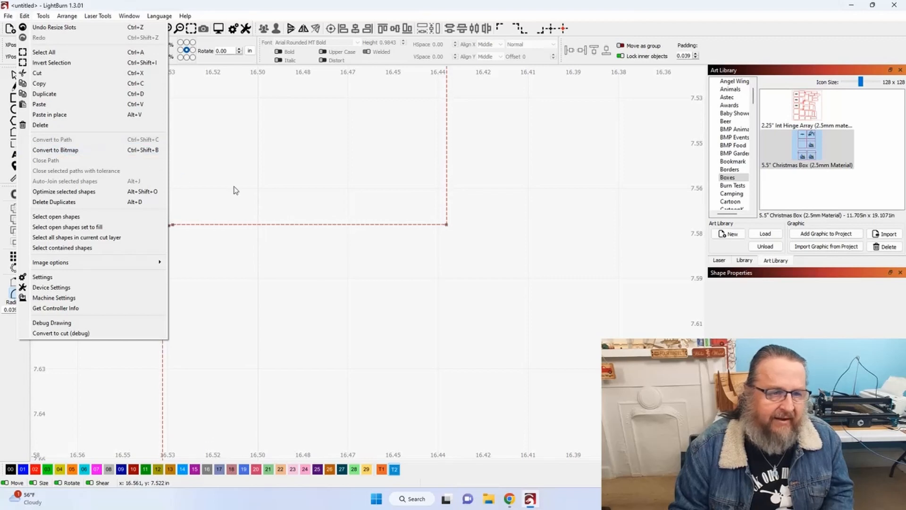
pyautogui.click(315, 212)
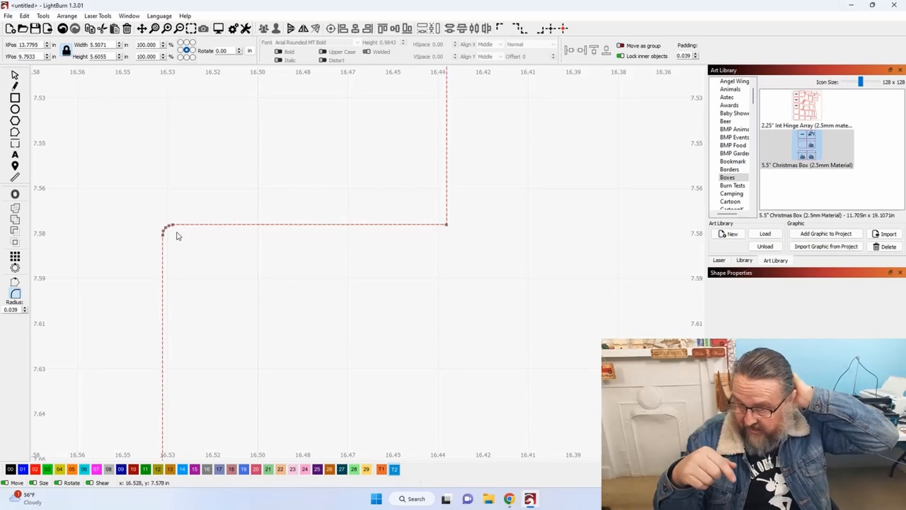
pyautogui.scroll(-5, 189, 241)
pyautogui.scroll(-5, 189, 243)
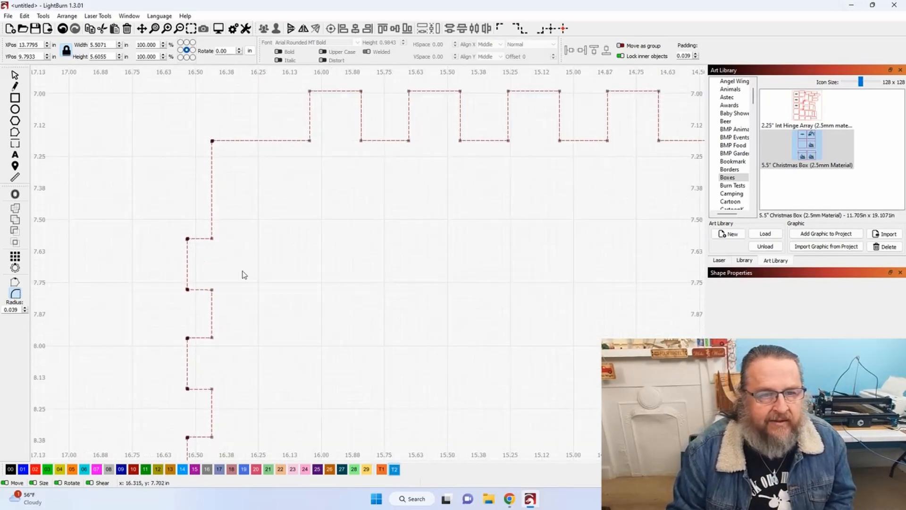
pyautogui.scroll(-5, 244, 275)
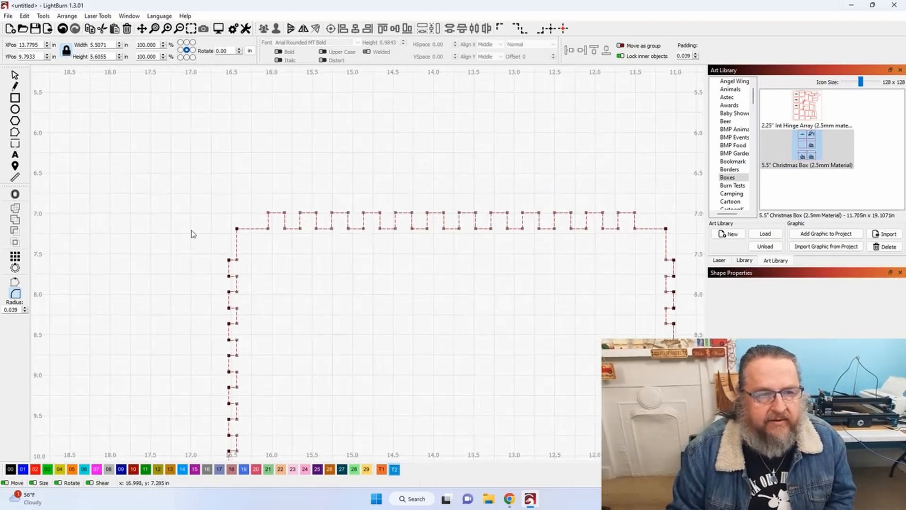
# Resize the panel's side and lower slots by Slot Depth with Resize Slots, using old thickness 2.410 mm, new thickness 5.000 mm and tolerance 0.100 mm.
pyautogui.click(15, 75)
pyautogui.moveTo(393, 277); pyautogui.dragTo(296, 191)
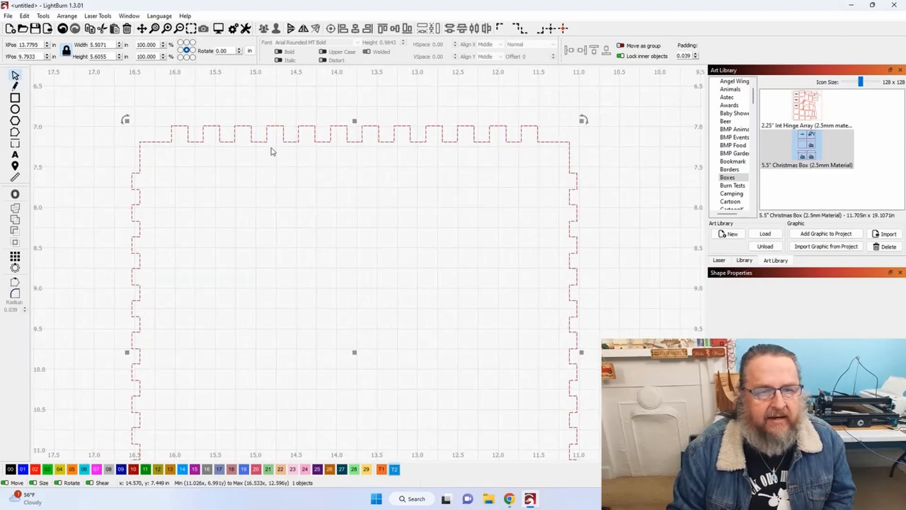
pyautogui.click(43, 17)
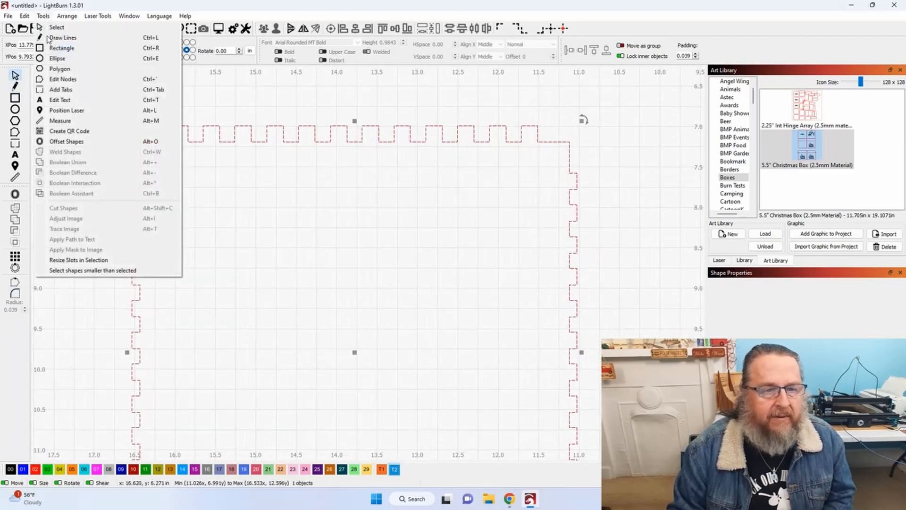
pyautogui.click(95, 260)
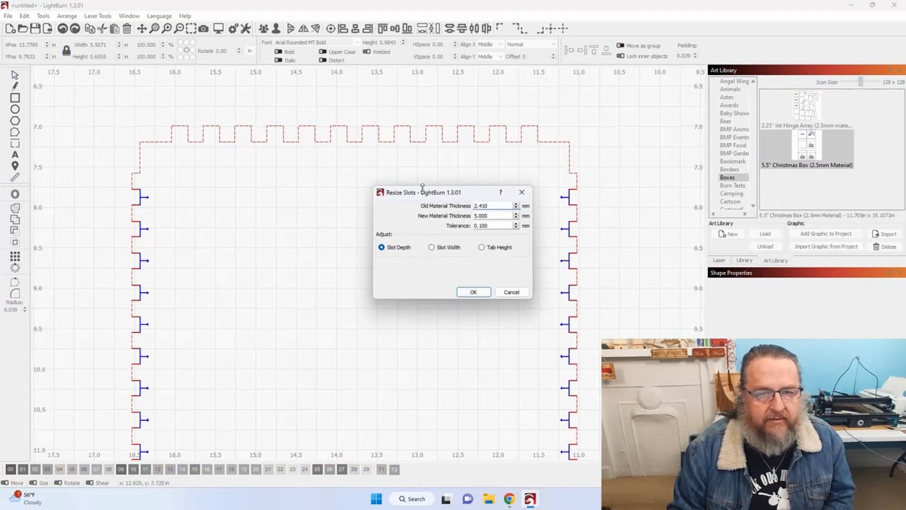
pyautogui.moveTo(421, 198); pyautogui.dragTo(419, 165)
pyautogui.scroll(-3, 308, 278)
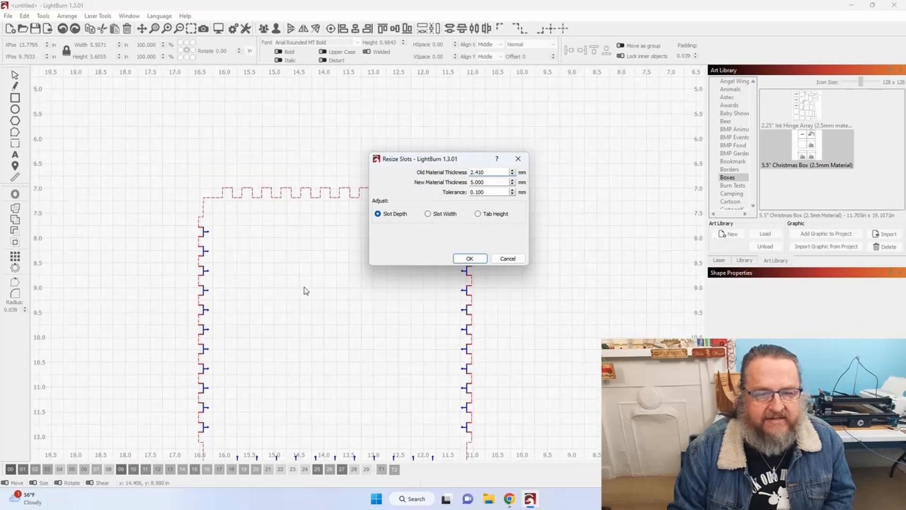
pyautogui.moveTo(293, 381); pyautogui.dragTo(171, 282)
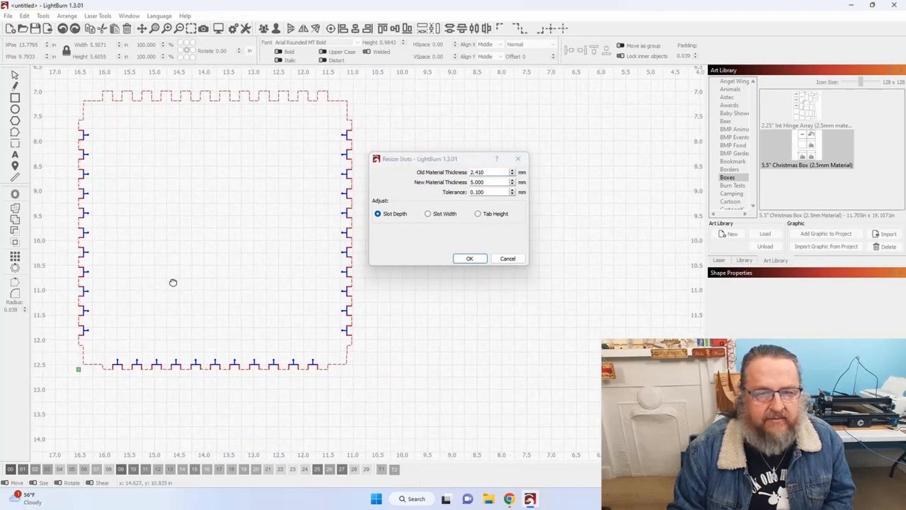
pyautogui.click(469, 259)
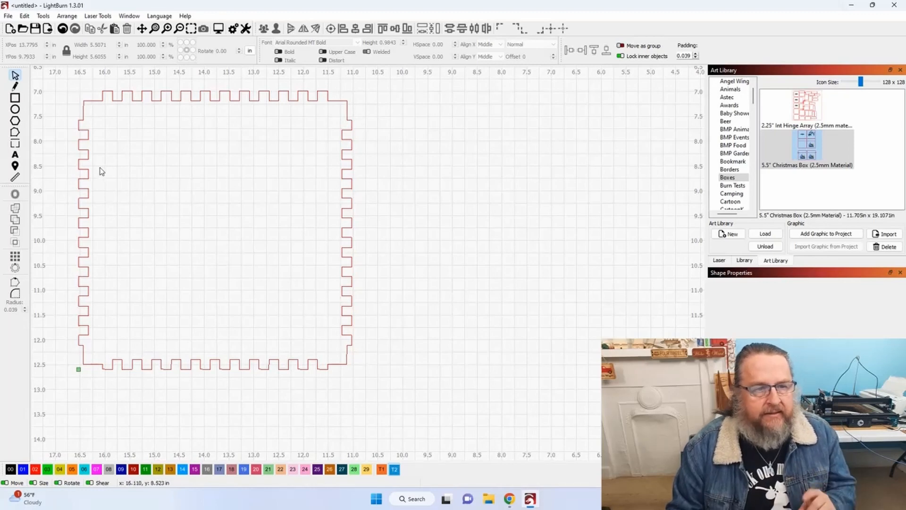
pyautogui.click(83, 120)
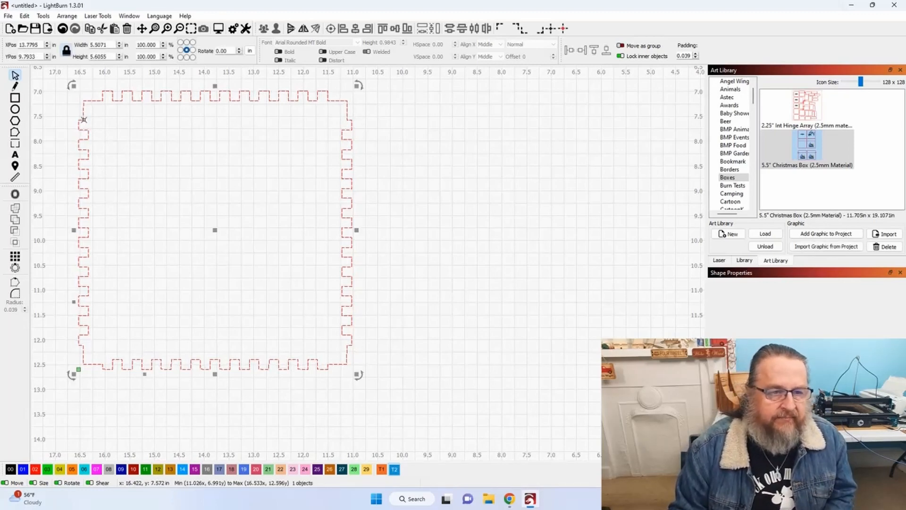
pyautogui.click(15, 134)
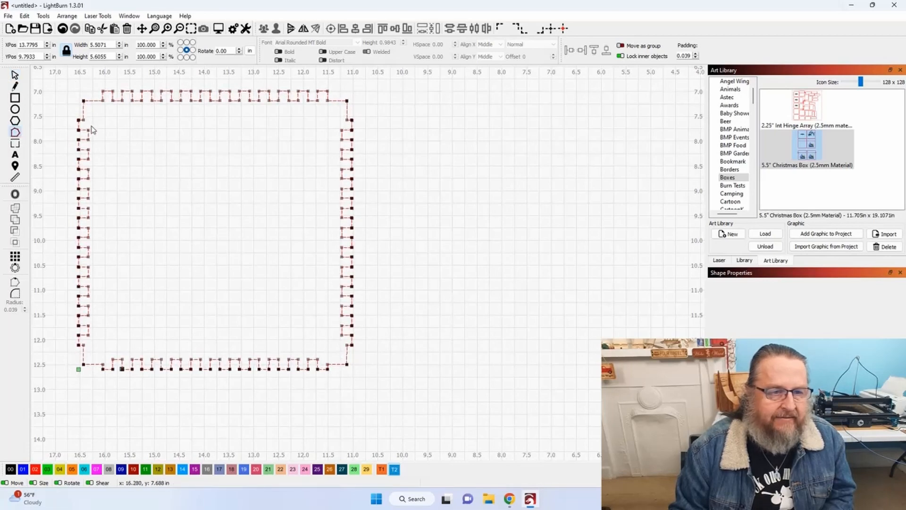
pyautogui.press('Escape')
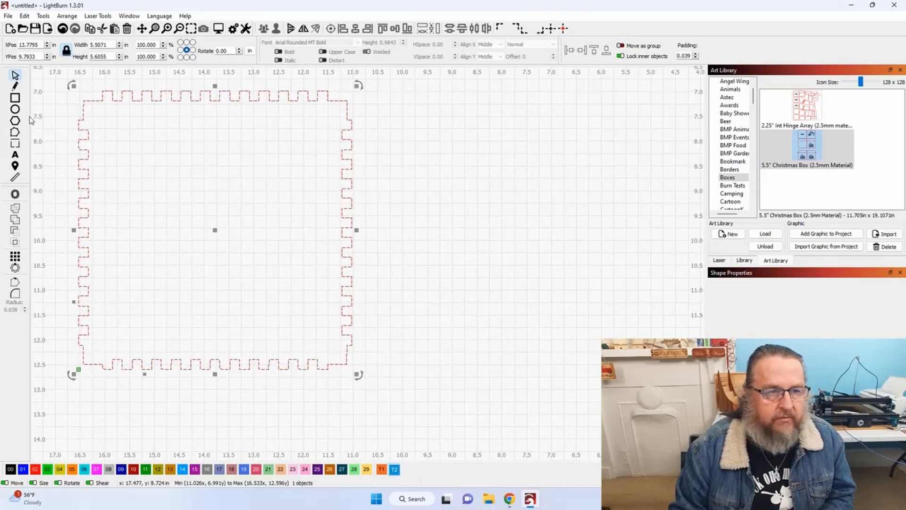
# Draw a vertical guide line about 0.7 in long from the uppermost left-side slot's inner corner up past the panel's upper edge.
pyautogui.click(15, 87)
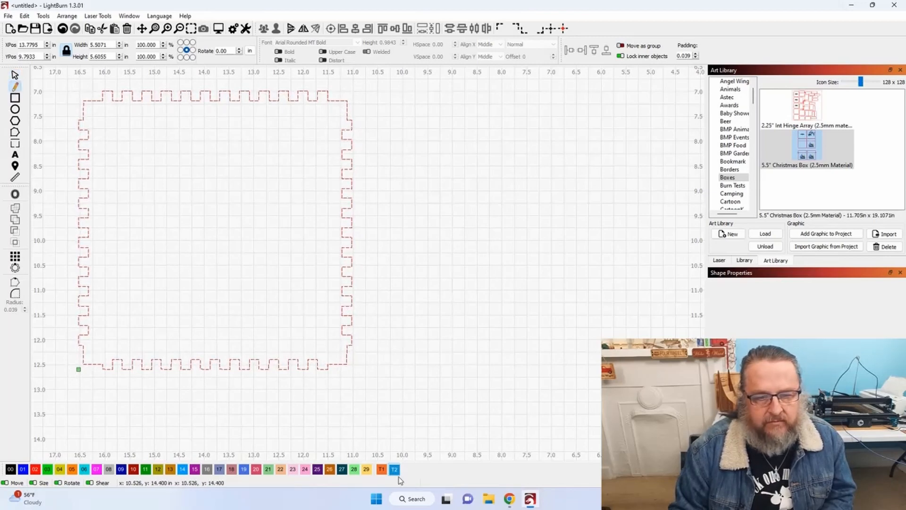
pyautogui.scroll(5, 289, 326)
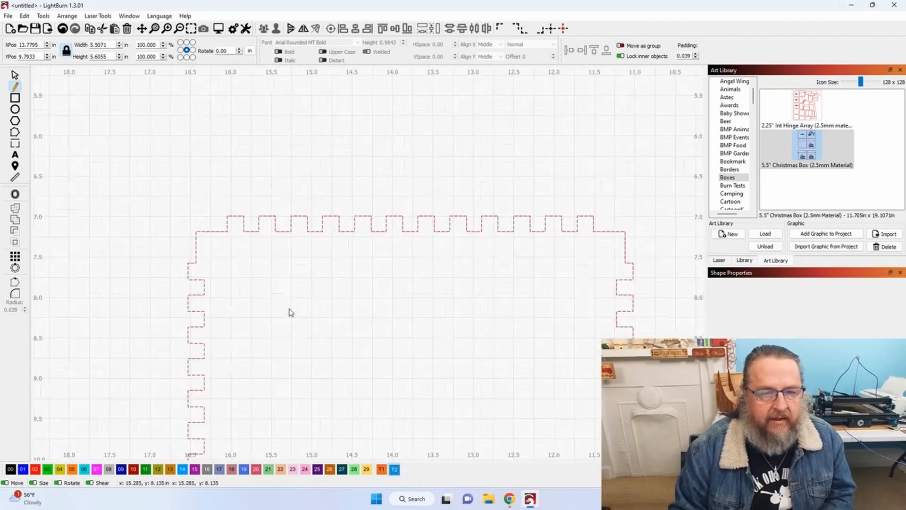
pyautogui.scroll(-1, 358, 361)
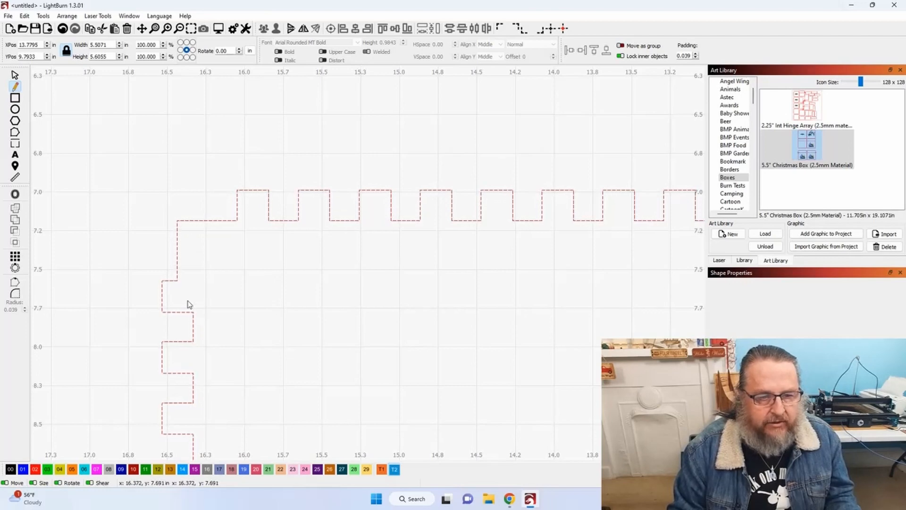
pyautogui.scroll(4, 193, 314)
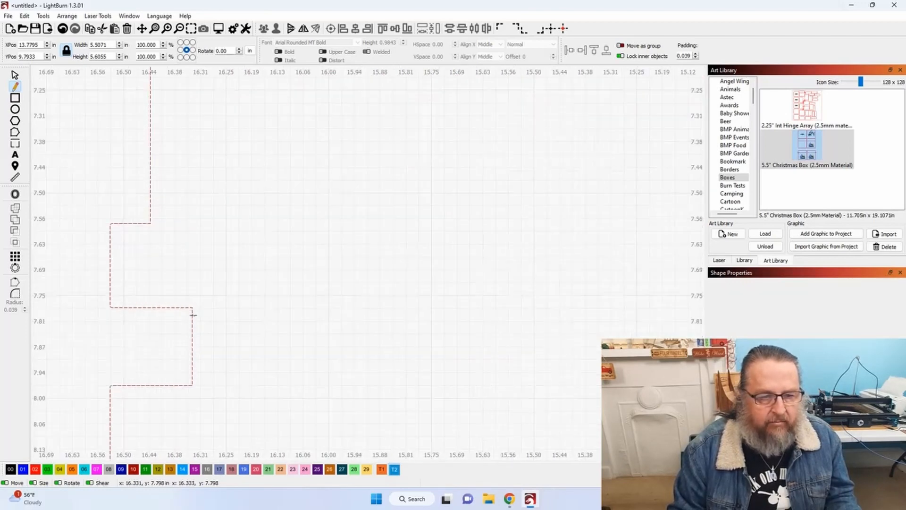
pyautogui.moveTo(191, 231); pyautogui.dragTo(194, 348)
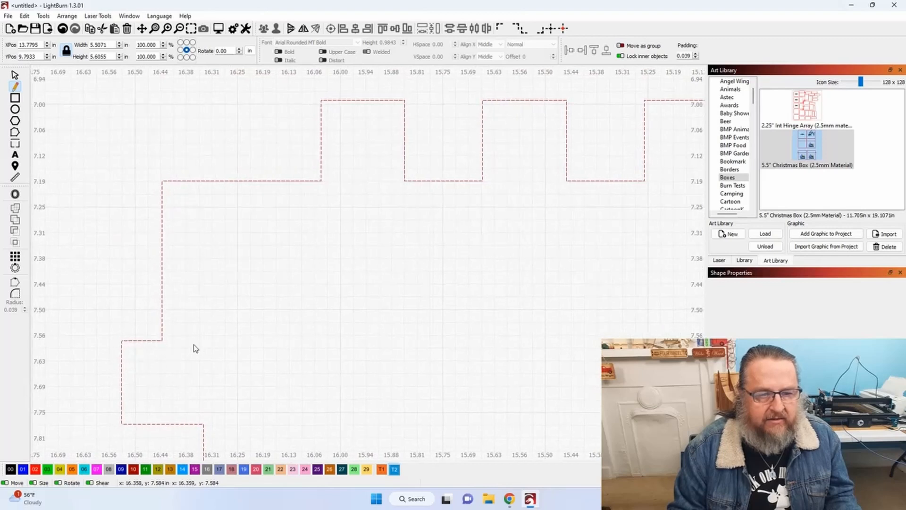
pyautogui.click(204, 424)
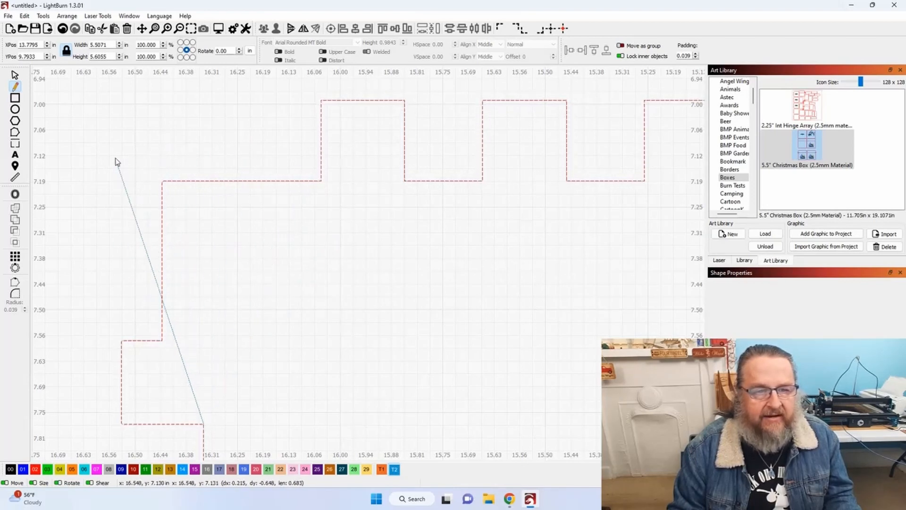
pyautogui.press('shift')
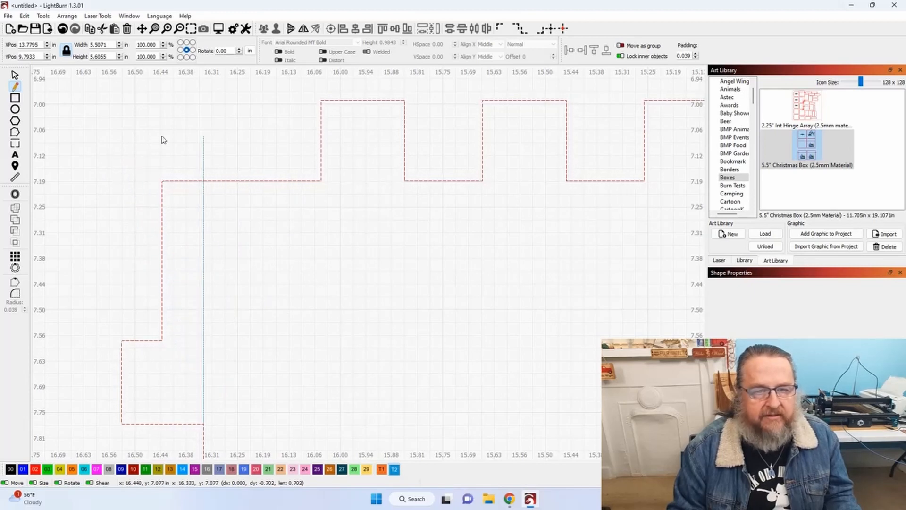
pyautogui.click(204, 130)
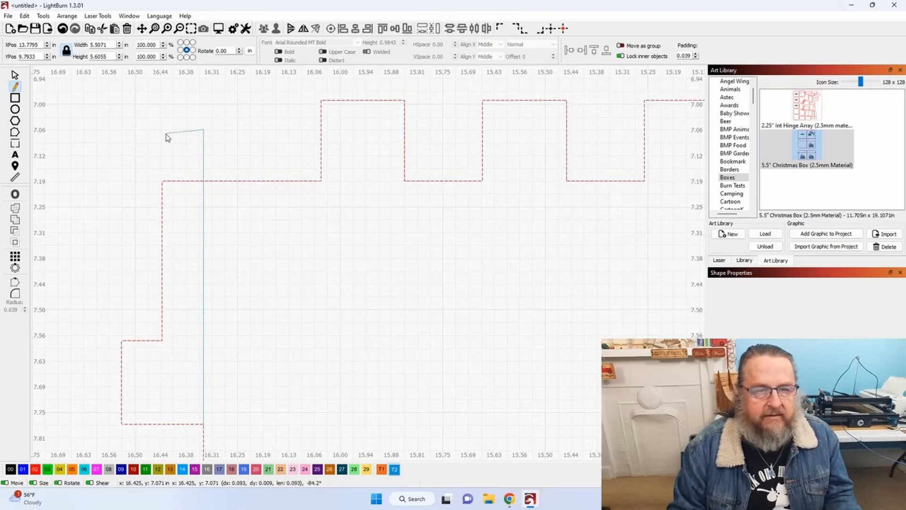
pyautogui.press('Escape')
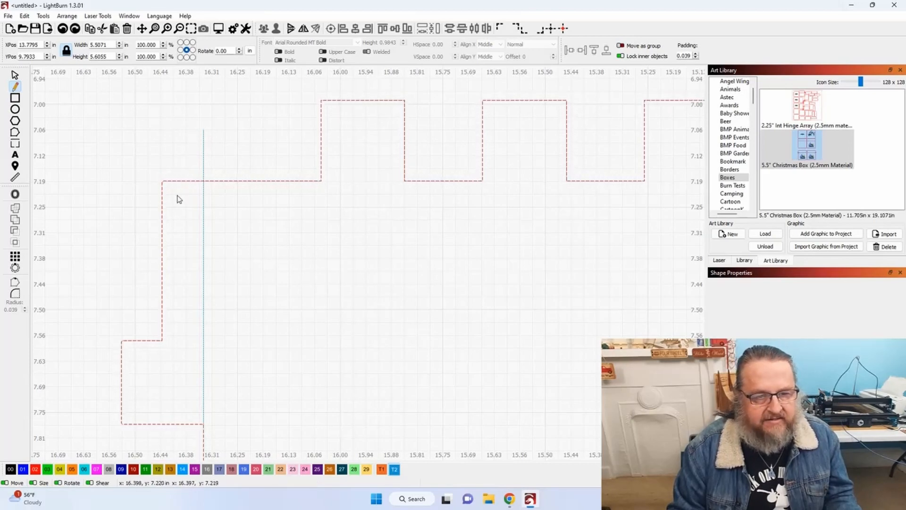
# Draw a matching vertical guide line from the uppermost right-side slot's inner corner up past the panel's upper edge.
pyautogui.scroll(-3, 181, 238)
pyautogui.scroll(-5, 193, 299)
pyautogui.moveTo(243, 372); pyautogui.dragTo(249, 245)
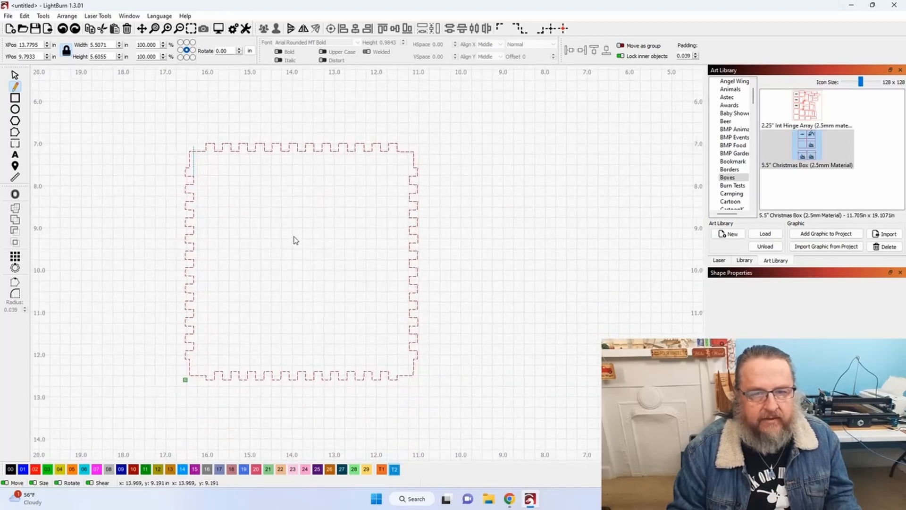
pyautogui.moveTo(448, 170); pyautogui.dragTo(339, 253)
pyautogui.scroll(3, 332, 250)
pyautogui.scroll(4, 324, 248)
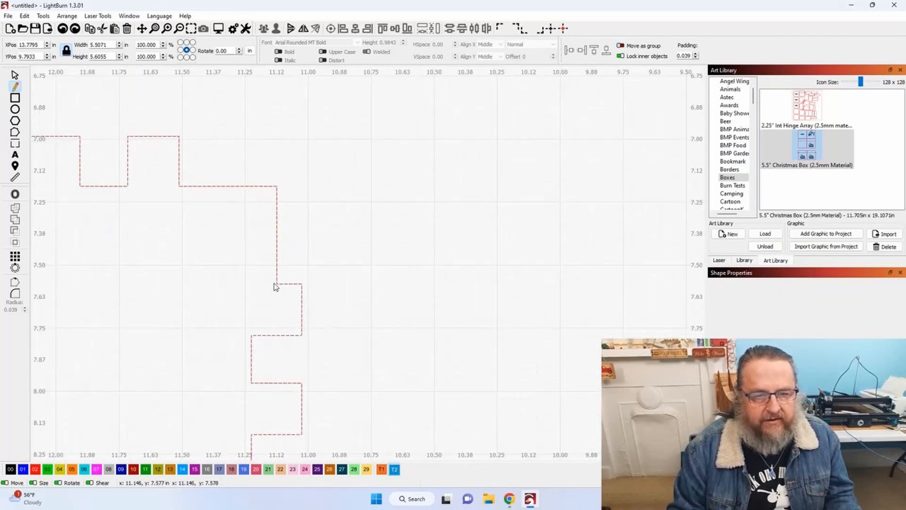
pyautogui.click(251, 335)
pyautogui.click(254, 152)
pyautogui.rightClick(253, 151)
# Draw a horizontal guide line about 0.75 in long from the inner corner of the lower edge's rightmost slot out past the panel's right side.
pyautogui.scroll(-4, 332, 226)
pyautogui.moveTo(374, 318); pyautogui.dragTo(338, 131)
pyautogui.scroll(4, 265, 390)
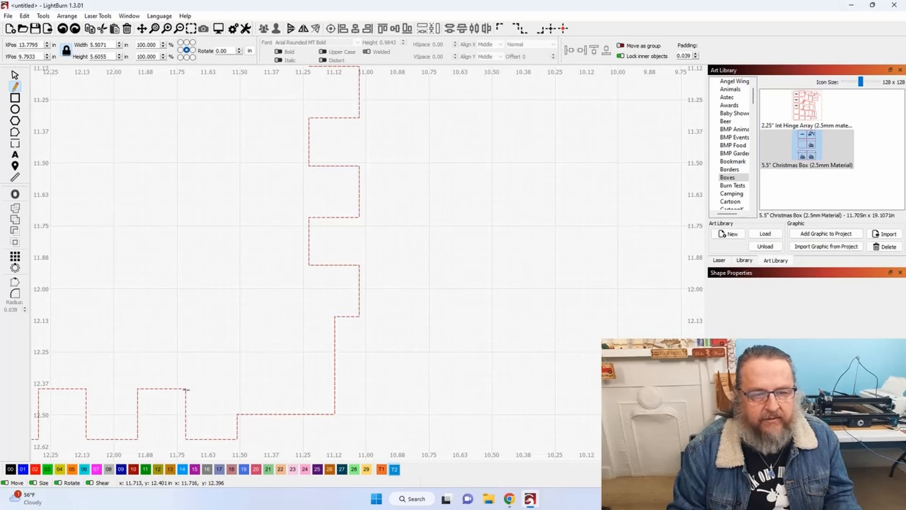
pyautogui.click(186, 389)
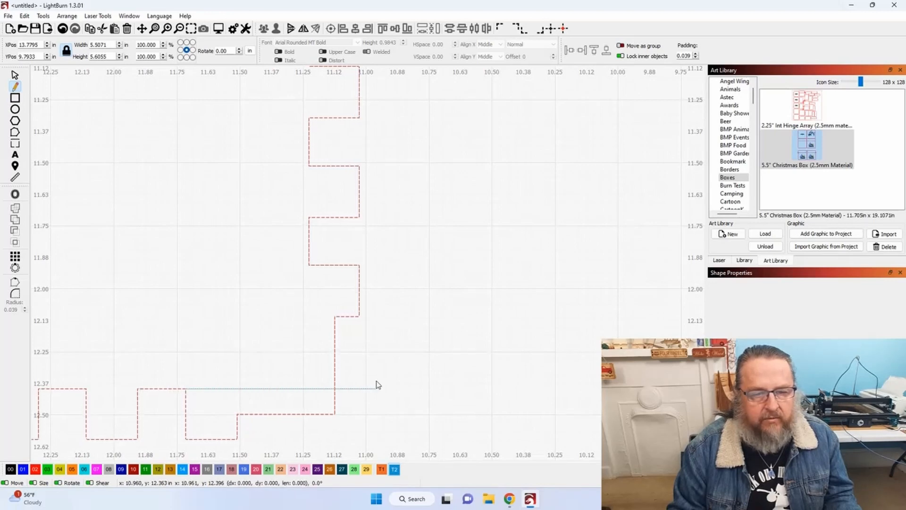
pyautogui.keyDown('shift'); pyautogui.click(376, 378); pyautogui.keyUp('shift')
pyautogui.rightClick(376, 378)
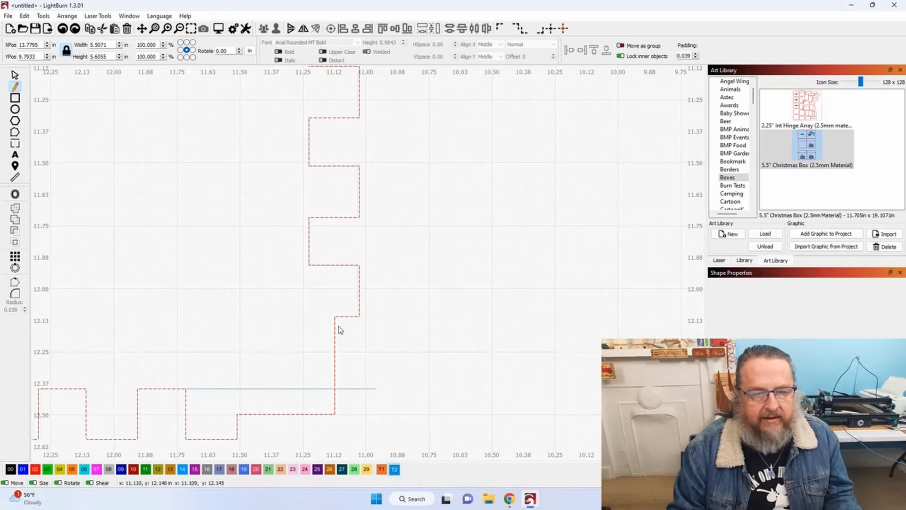
# Draw a vertical guide line from the lowest right-side slot's inner corner down past the panel's lower edge.
pyautogui.click(309, 266)
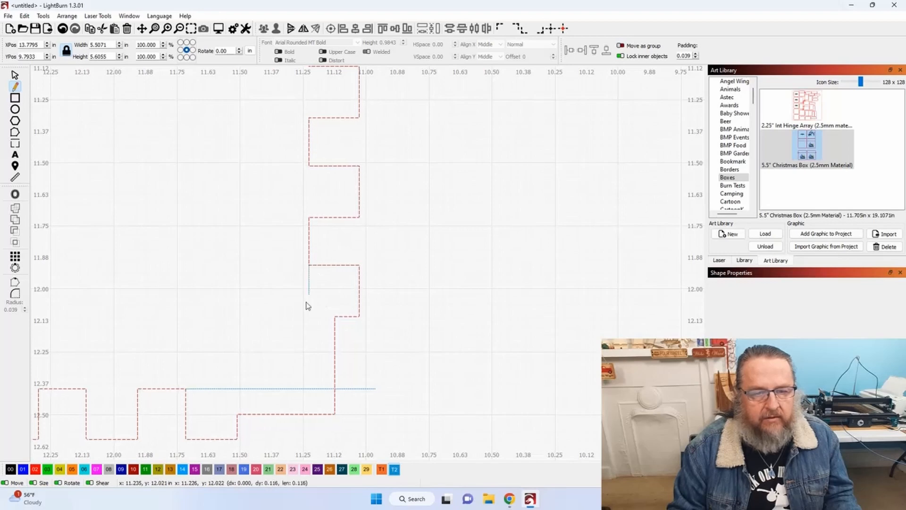
pyautogui.rightClick(311, 443)
pyautogui.moveTo(309, 281); pyautogui.dragTo(306, 167)
pyautogui.click(303, 158)
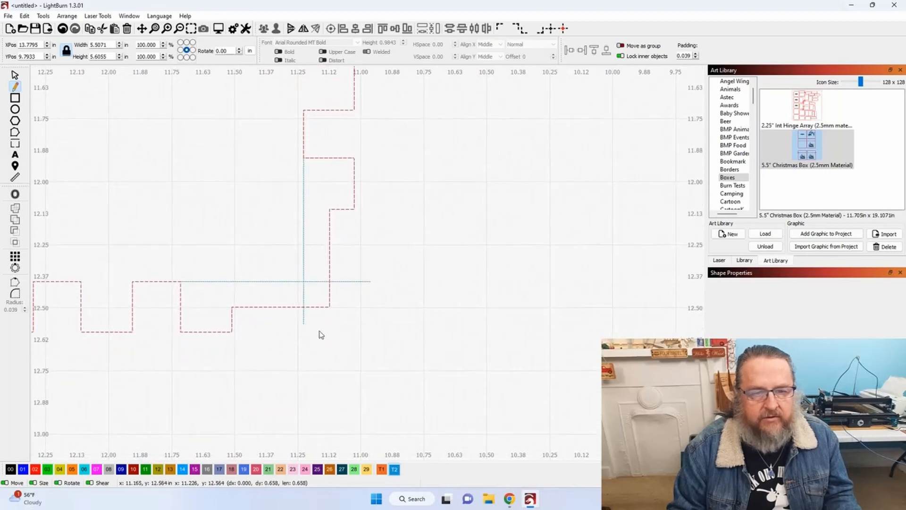
pyautogui.keyDown('shift'); pyautogui.click(310, 351); pyautogui.keyUp('shift')
pyautogui.rightClick(309, 351)
# Draw crossing guide lines at the panel's lower-left corner, one vertical and one horizontal about 1.18 in long, starting from the neighbouring slots' inner corners.
pyautogui.scroll(-5, 198, 384)
pyautogui.moveTo(181, 393); pyautogui.dragTo(548, 381)
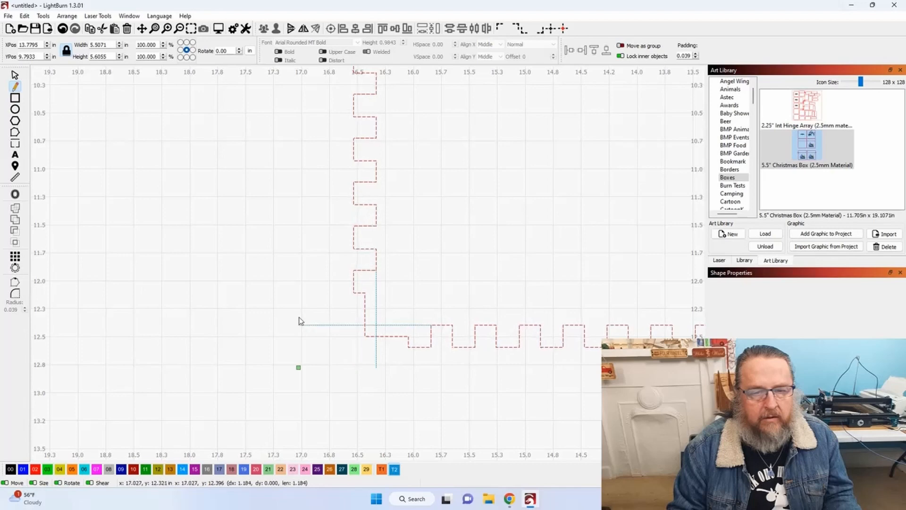
pyautogui.scroll(-4, 323, 323)
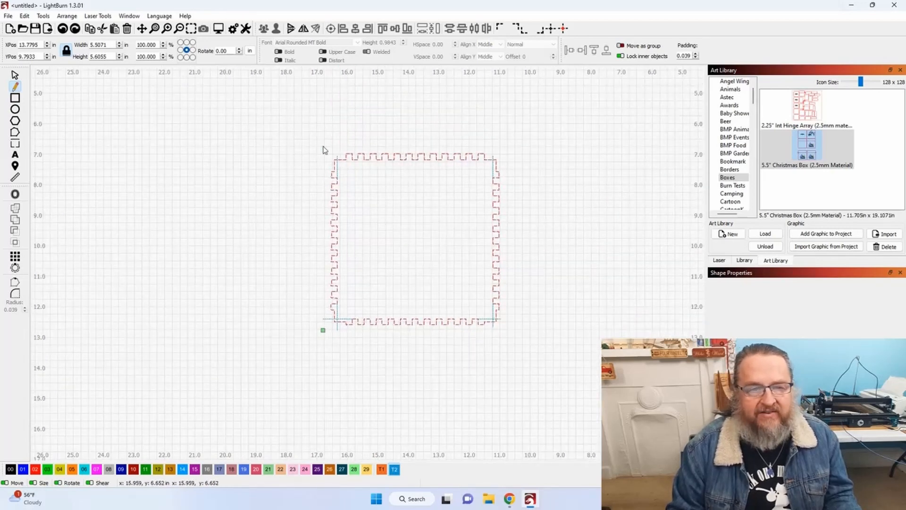
# In node editing, select the nodes of the upper-left and lower-left corners' vertical edges and nudge them inward onto the vertical guide lines.
pyautogui.scroll(5, 336, 160)
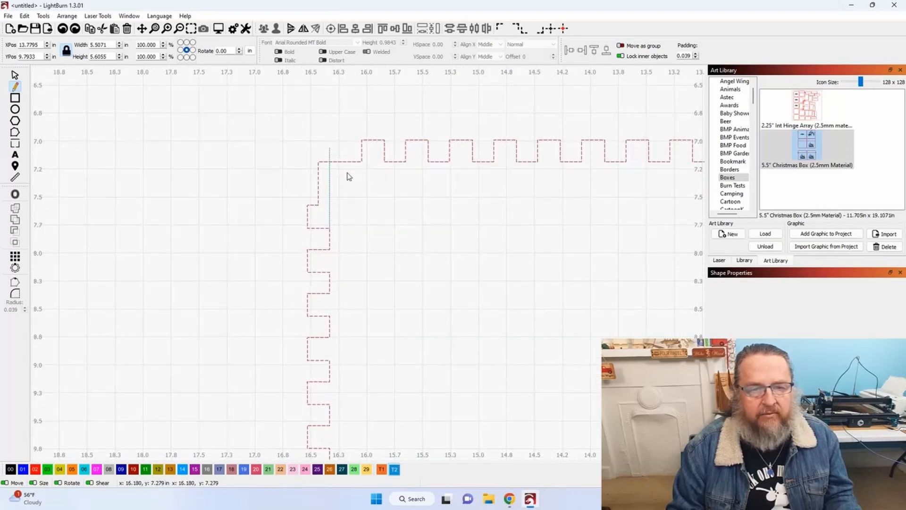
pyautogui.click(14, 134)
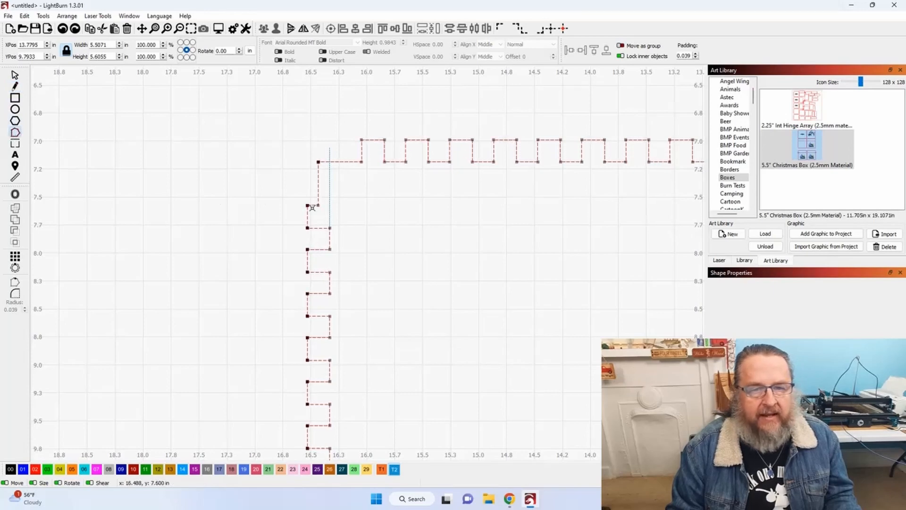
pyautogui.moveTo(336, 197); pyautogui.dragTo(259, 134)
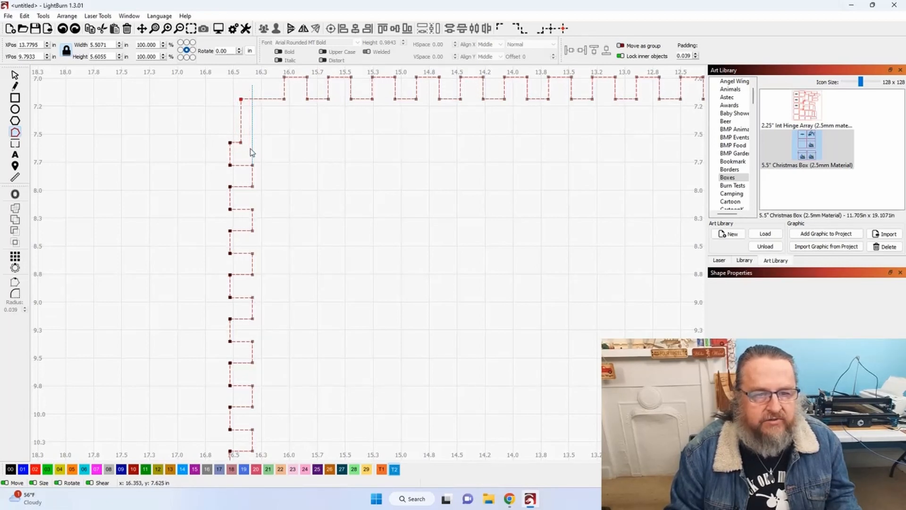
pyautogui.scroll(-2, 263, 224)
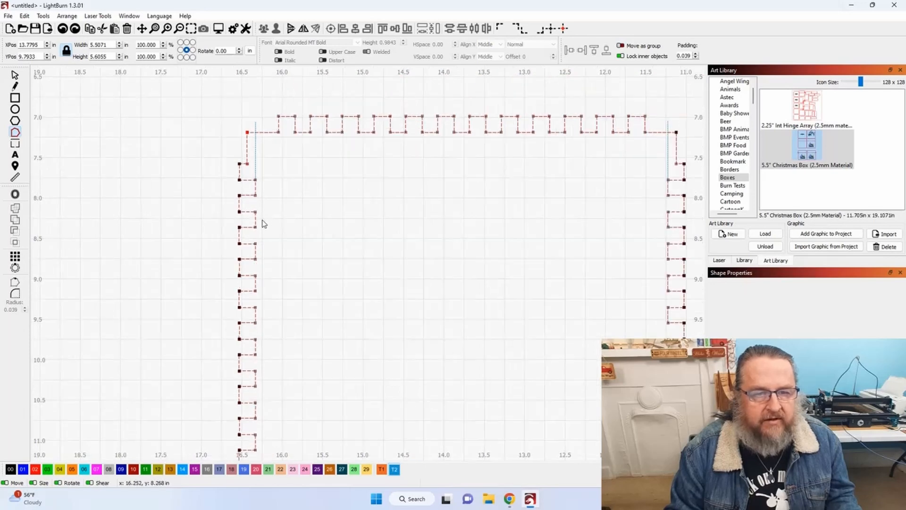
pyautogui.scroll(-4, 271, 301)
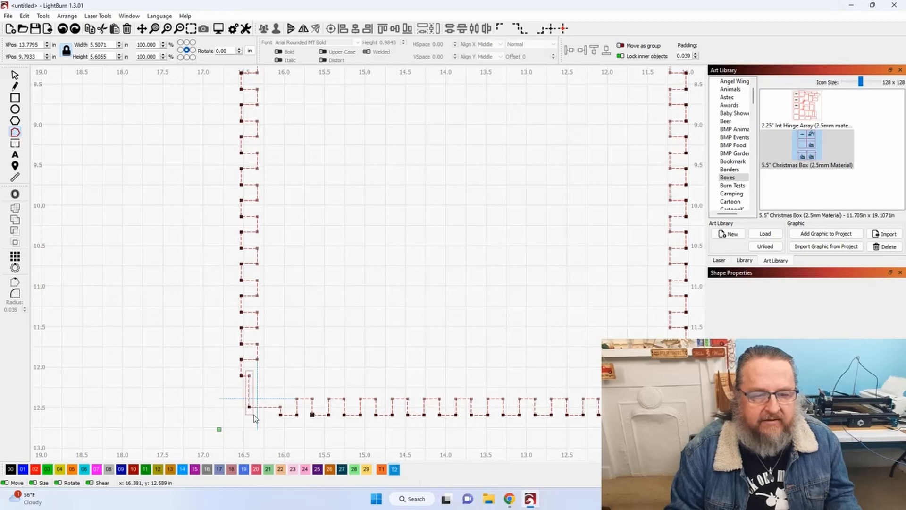
pyautogui.scroll(5, 303, 348)
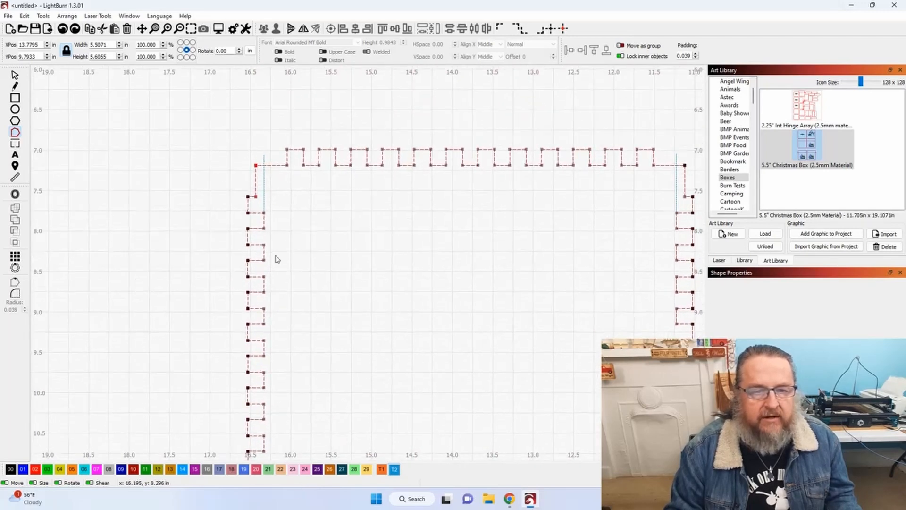
pyautogui.scroll(4, 276, 257)
pyautogui.moveTo(286, 185); pyautogui.dragTo(255, 423)
pyautogui.moveTo(228, 258); pyautogui.dragTo(328, 358)
pyautogui.scroll(2, 305, 344)
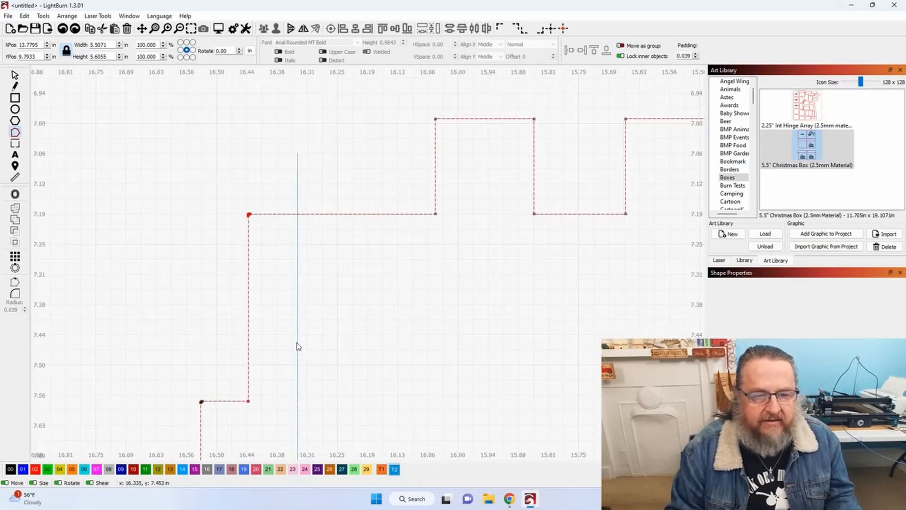
pyautogui.scroll(2, 309, 353)
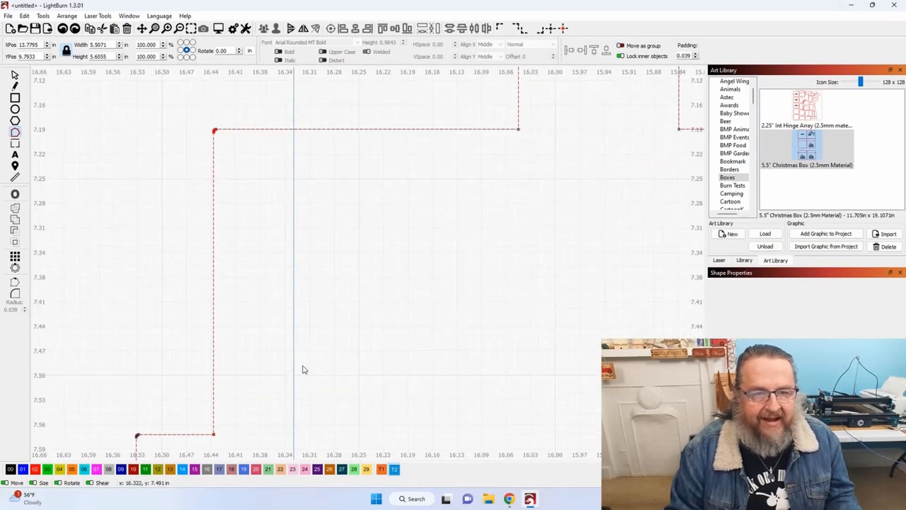
pyautogui.moveTo(334, 340); pyautogui.dragTo(356, 298)
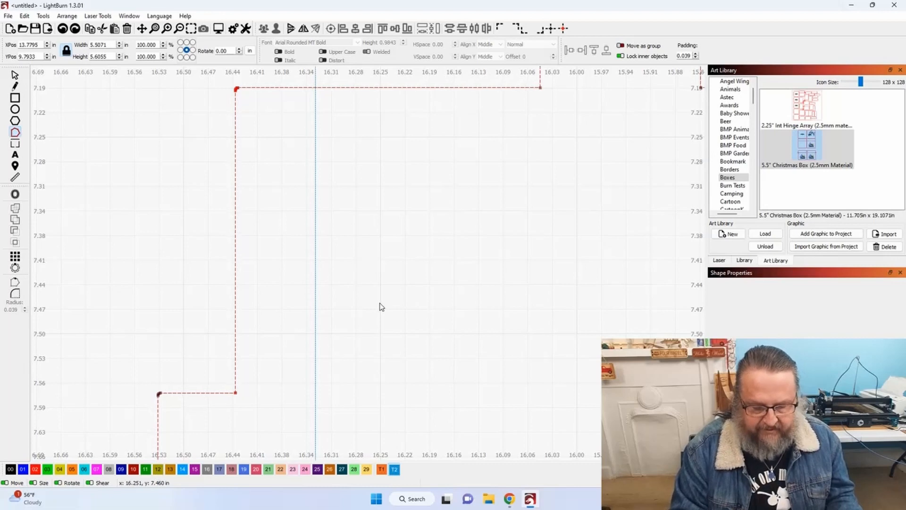
pyautogui.hotkey('ctrl', 'Right')
pyautogui.hotkey('ctrl', 'Right')
pyautogui.hotkey('ctrl', 'Right')
pyautogui.hotkey('ctrl', 'Right')
pyautogui.hotkey('ctrl', 'Right')
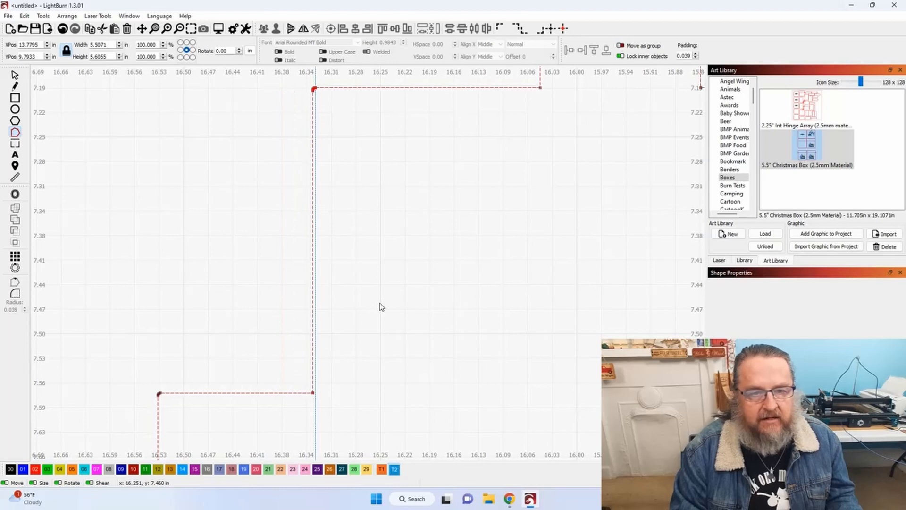
pyautogui.scroll(2, 323, 252)
pyautogui.scroll(2, 322, 252)
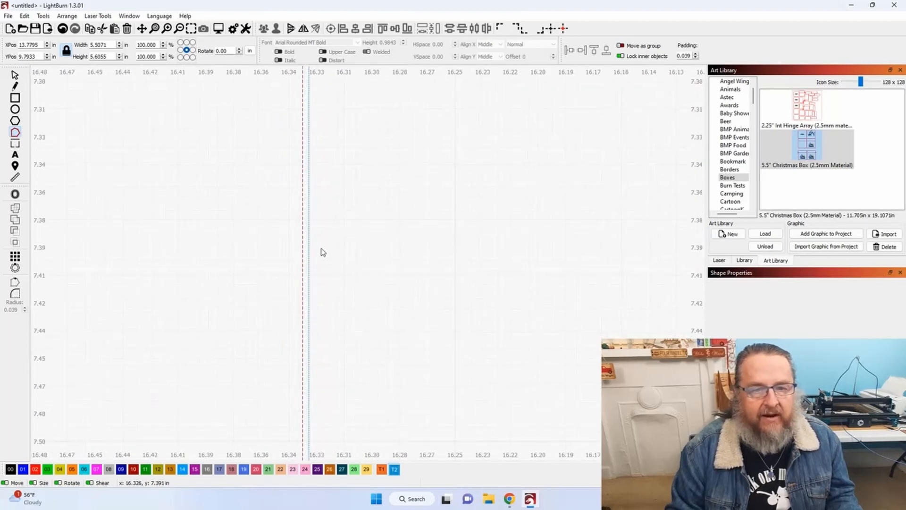
pyautogui.scroll(1, 334, 244)
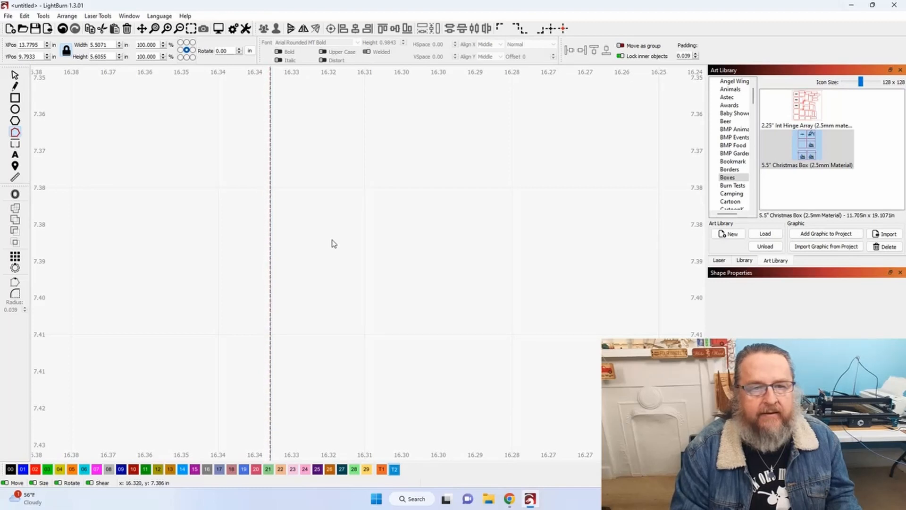
pyautogui.scroll(-5, 333, 244)
pyautogui.scroll(-3, 333, 242)
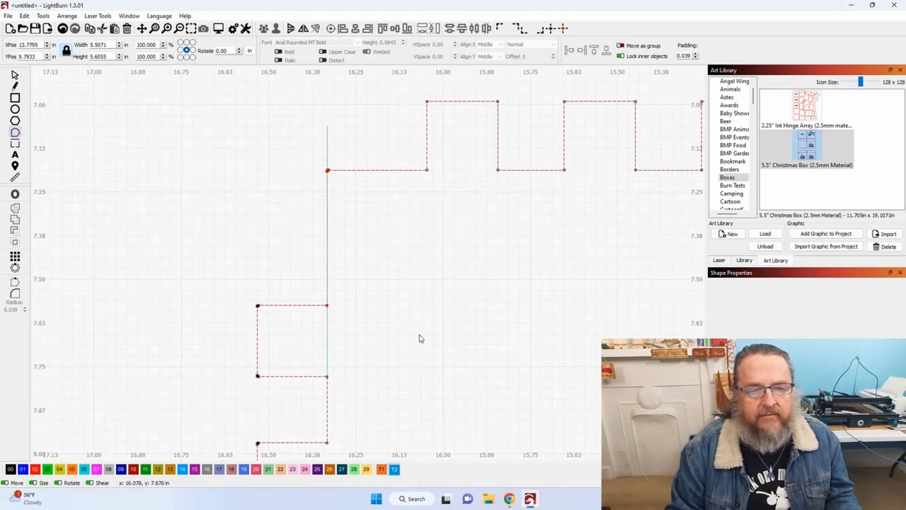
# Select the nodes of the lower corners' horizontal edges and nudge them up onto the horizontal guide lines.
pyautogui.moveTo(354, 303); pyautogui.dragTo(359, 81)
pyautogui.scroll(-5, 366, 251)
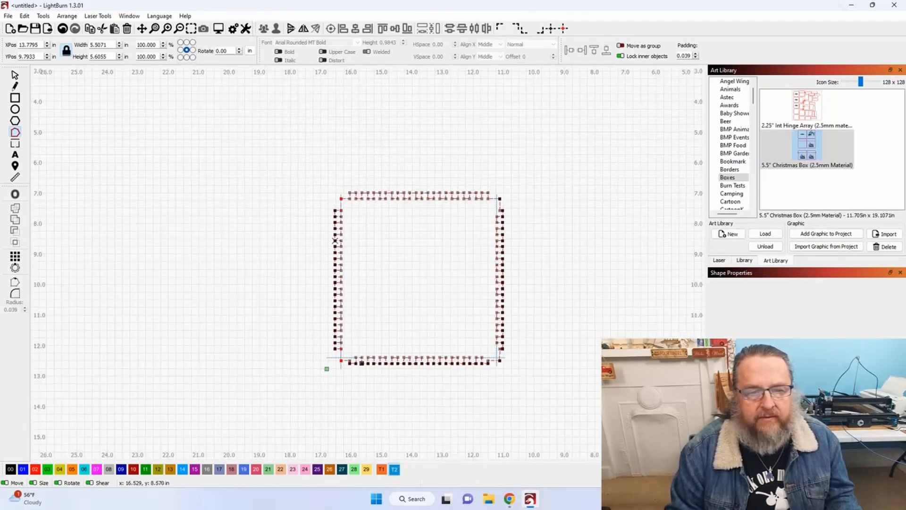
pyautogui.scroll(6, 337, 386)
pyautogui.scroll(3, 337, 386)
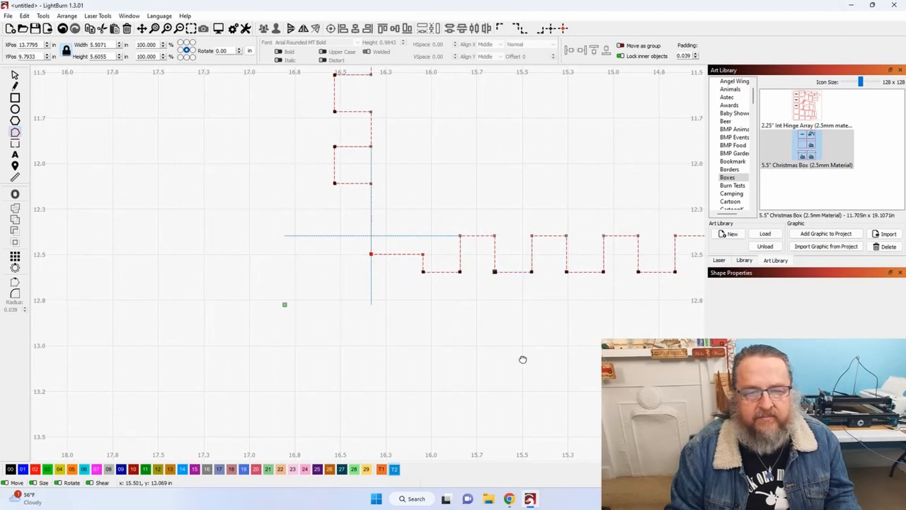
pyautogui.scroll(-4, 524, 362)
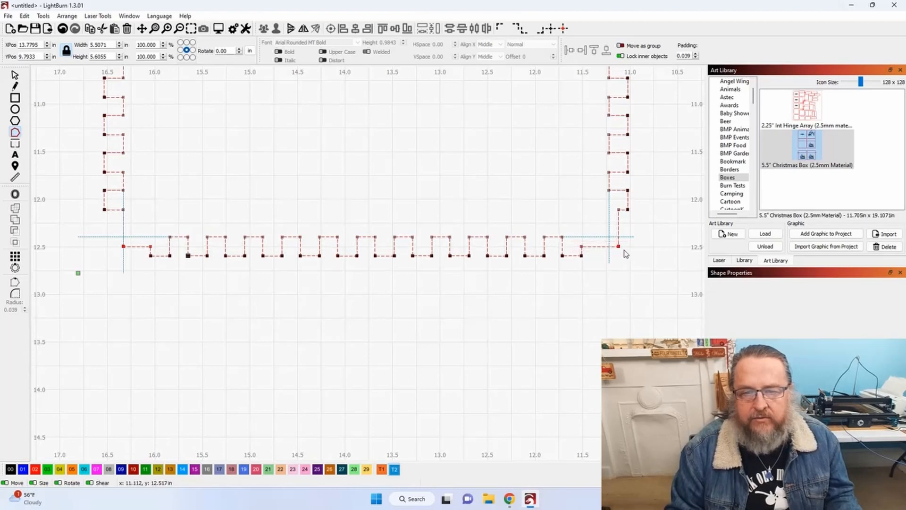
pyautogui.scroll(2, 504, 230)
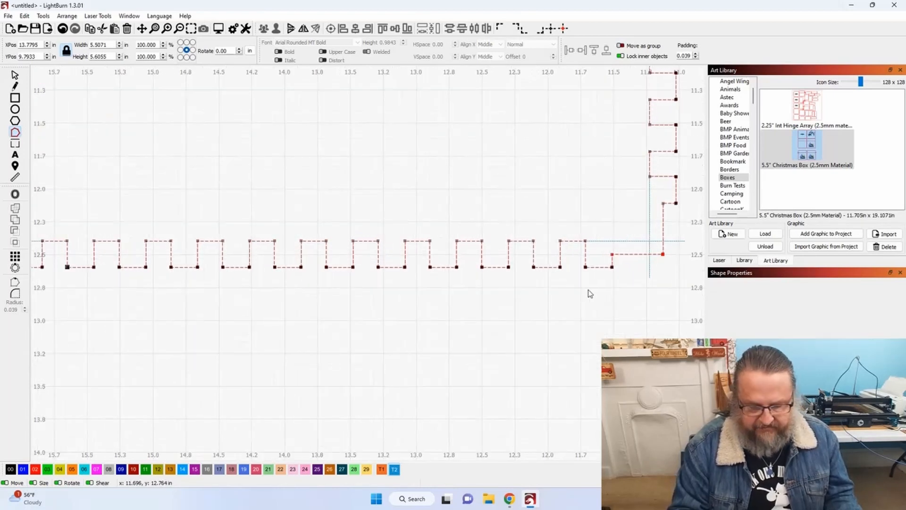
pyautogui.hotkey('ctrl', 'Up')
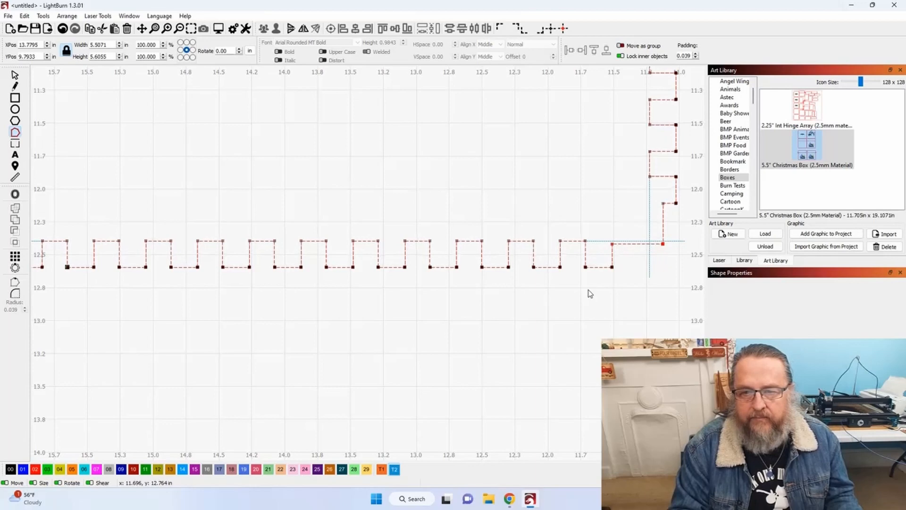
pyautogui.scroll(8, 632, 279)
pyautogui.moveTo(602, 206); pyautogui.dragTo(573, 360)
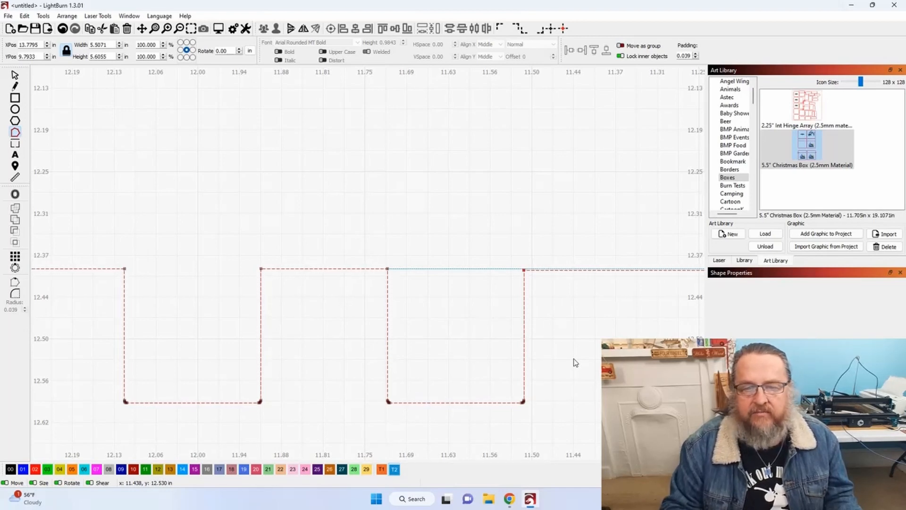
pyautogui.scroll(5, 603, 293)
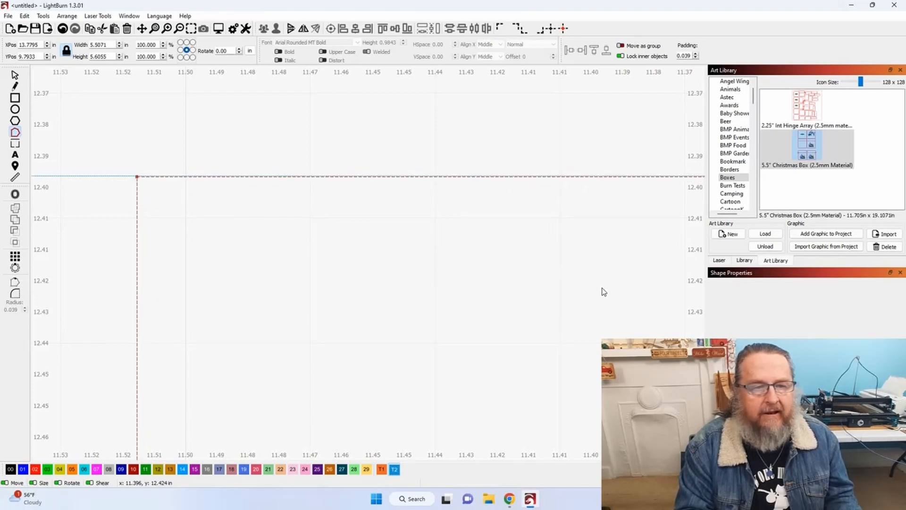
pyautogui.scroll(-10, 604, 292)
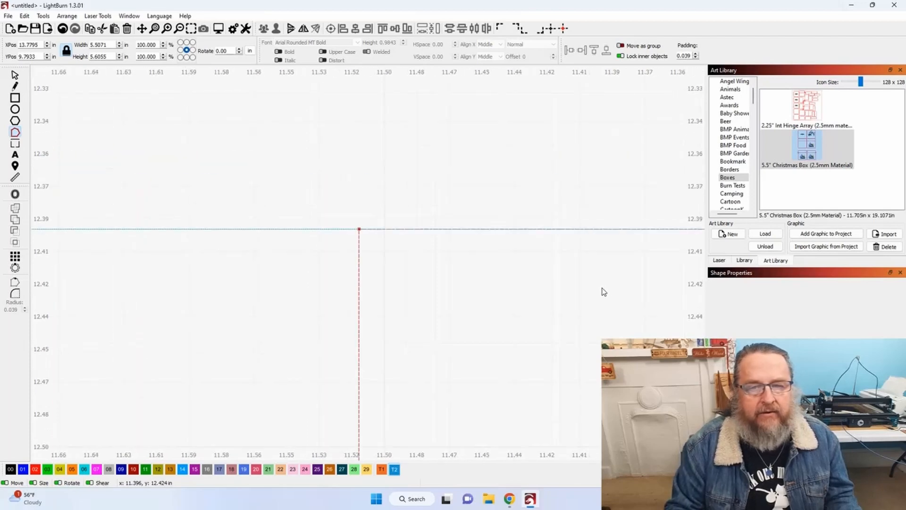
pyautogui.scroll(-2, 604, 292)
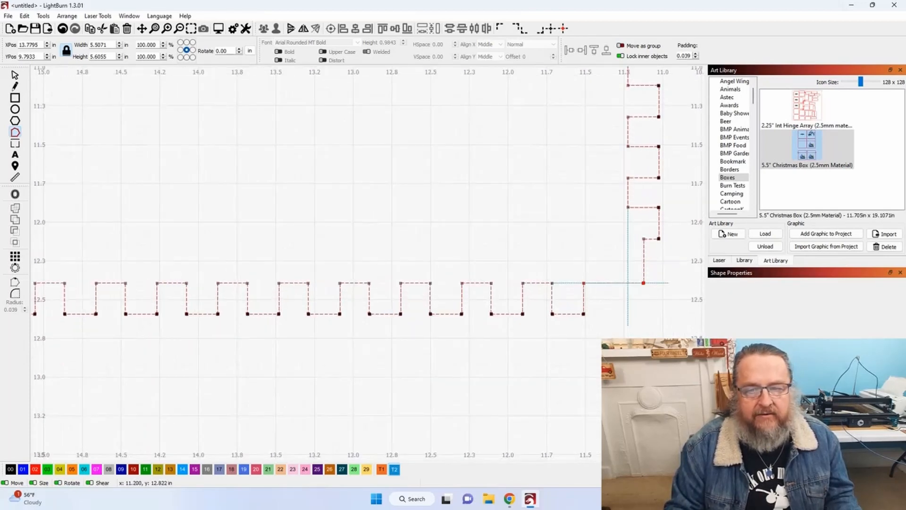
# Select the nodes of the lower-right and upper-right corners' vertical edges and nudge them inward onto the vertical guide lines.
pyautogui.moveTo(618, 368); pyautogui.dragTo(435, 380)
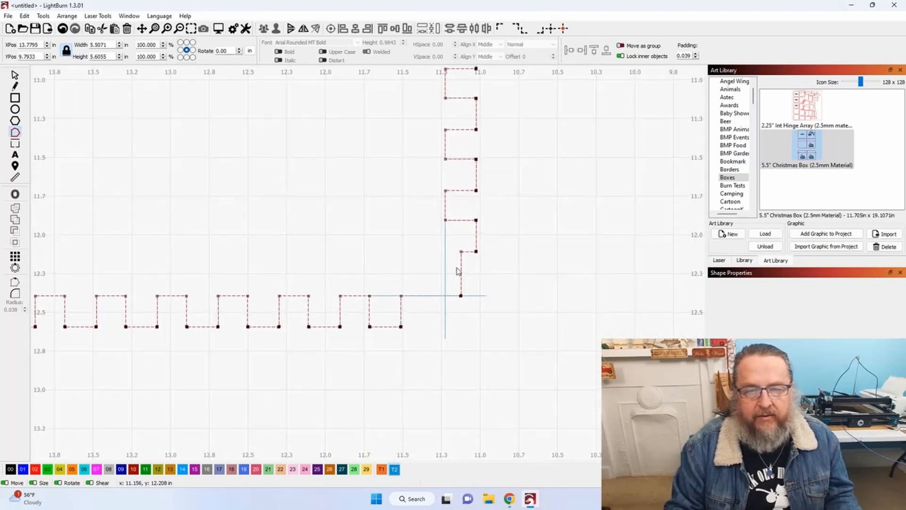
pyautogui.moveTo(449, 243); pyautogui.dragTo(470, 296)
pyautogui.scroll(-1, 488, 221)
pyautogui.moveTo(495, 196); pyautogui.dragTo(445, 424)
pyautogui.scroll(-1, 475, 184)
pyautogui.moveTo(475, 184); pyautogui.dragTo(438, 424)
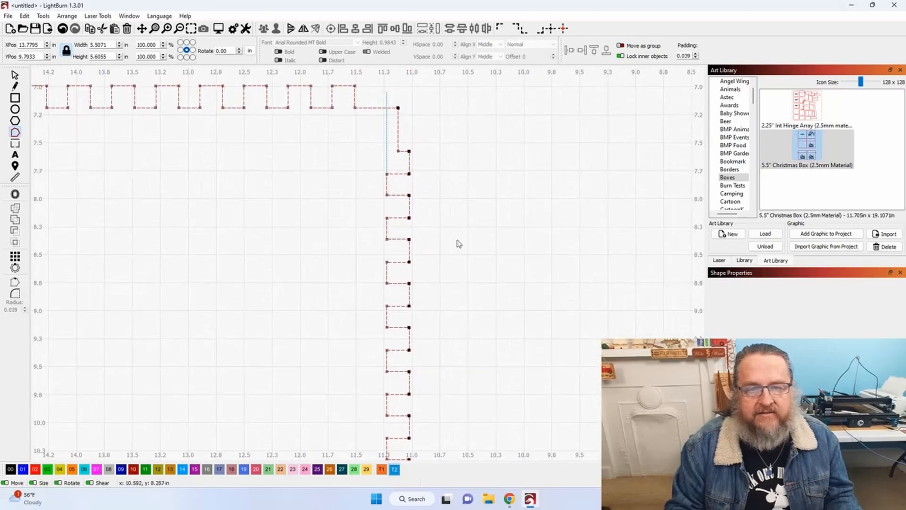
pyautogui.moveTo(458, 206); pyautogui.dragTo(454, 332)
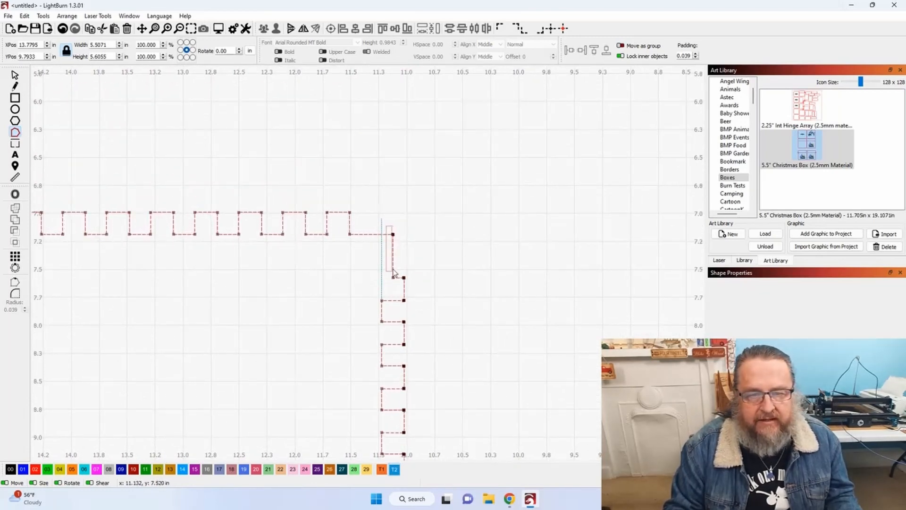
pyautogui.moveTo(399, 285); pyautogui.dragTo(399, 286)
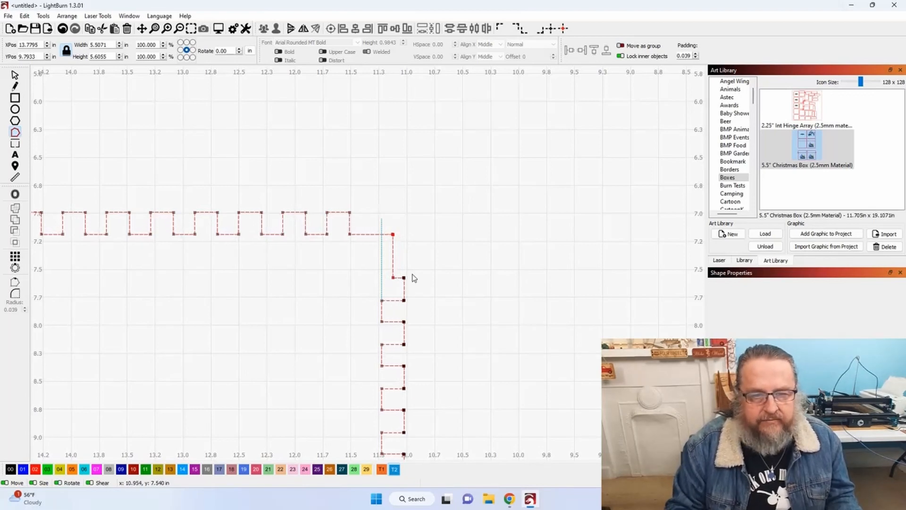
pyautogui.scroll(2, 391, 264)
pyautogui.hotkey('ctrl', 'Left')
pyautogui.hotkey('ctrl', 'Left')
pyautogui.hotkey('ctrl', 'Left')
pyautogui.hotkey('ctrl', 'Left')
pyautogui.hotkey('ctrl', 'Left')
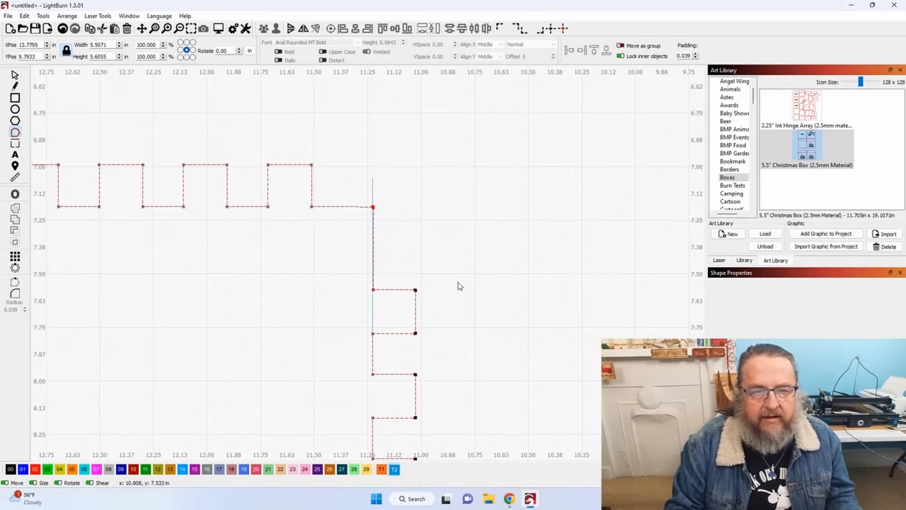
pyautogui.scroll(4, 364, 237)
pyautogui.scroll(3, 364, 237)
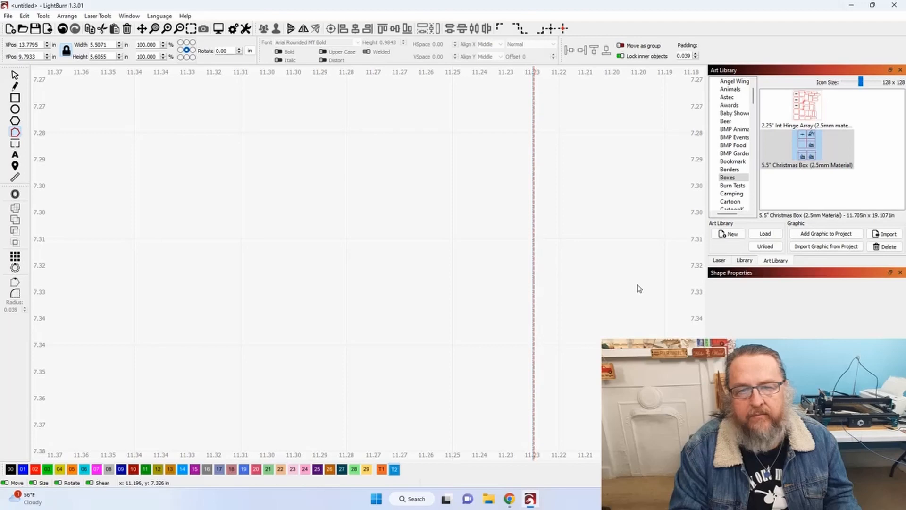
pyautogui.scroll(-5, 638, 287)
pyautogui.scroll(-5, 558, 348)
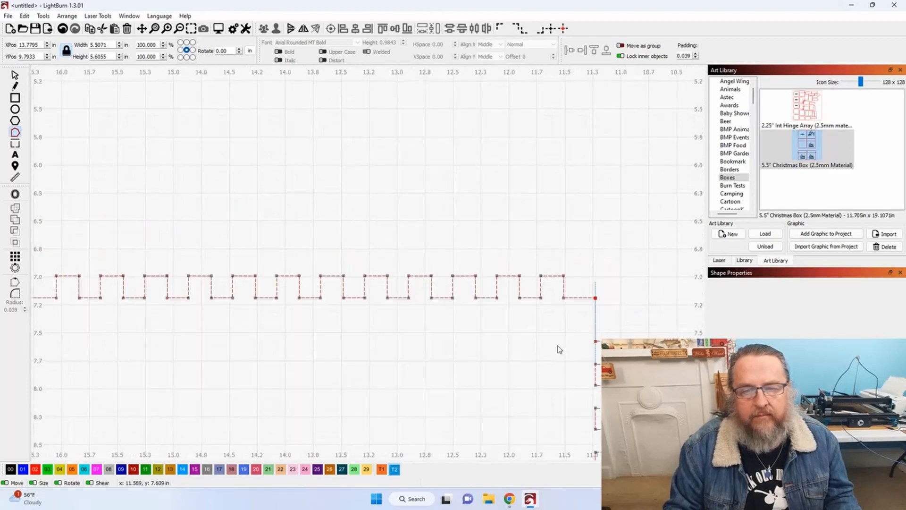
# Delete the vertical guide lines at the panel's upper-right and upper-left corners.
pyautogui.click(14, 75)
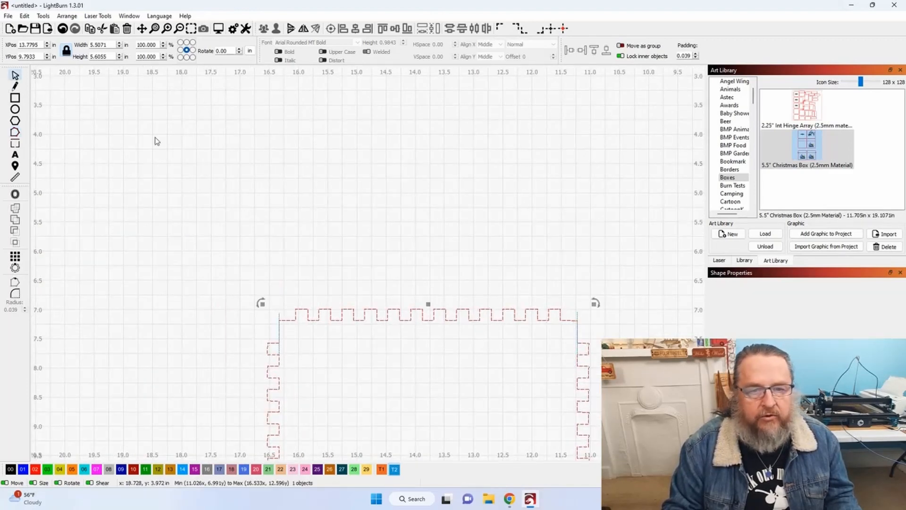
pyautogui.moveTo(303, 182); pyautogui.dragTo(155, 96)
pyautogui.click(427, 165)
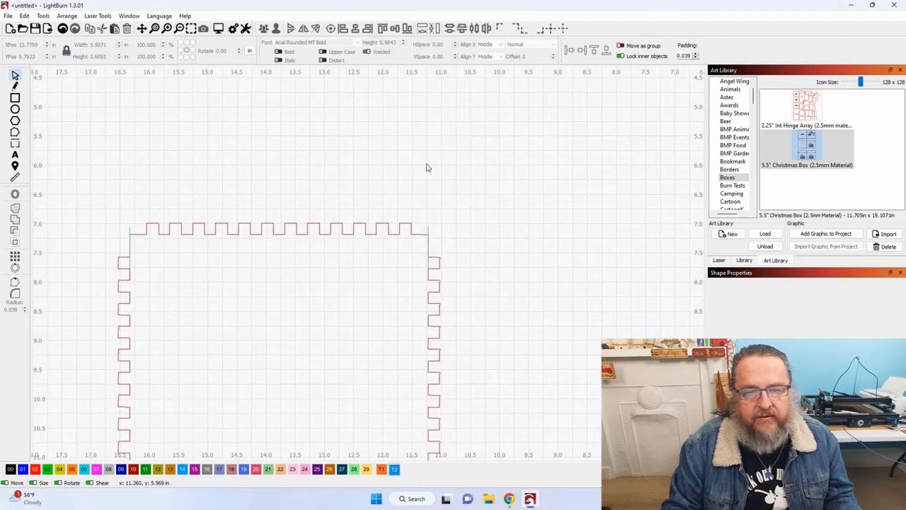
pyautogui.click(428, 236)
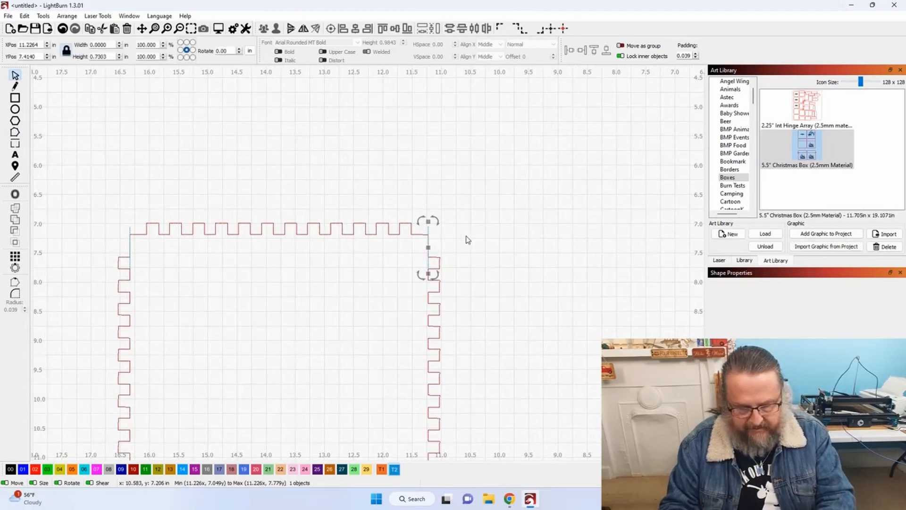
pyautogui.click(467, 239)
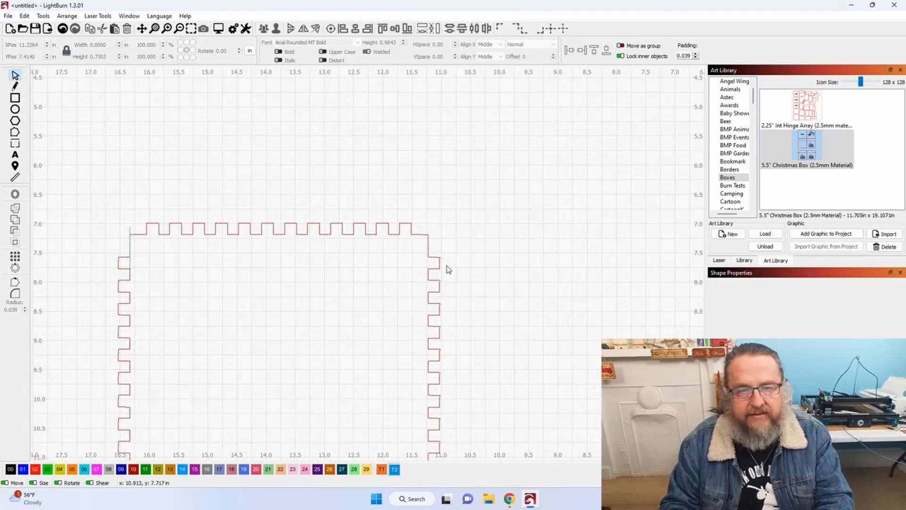
pyautogui.scroll(-2, 446, 269)
pyautogui.scroll(-2, 323, 307)
pyautogui.scroll(6, 210, 259)
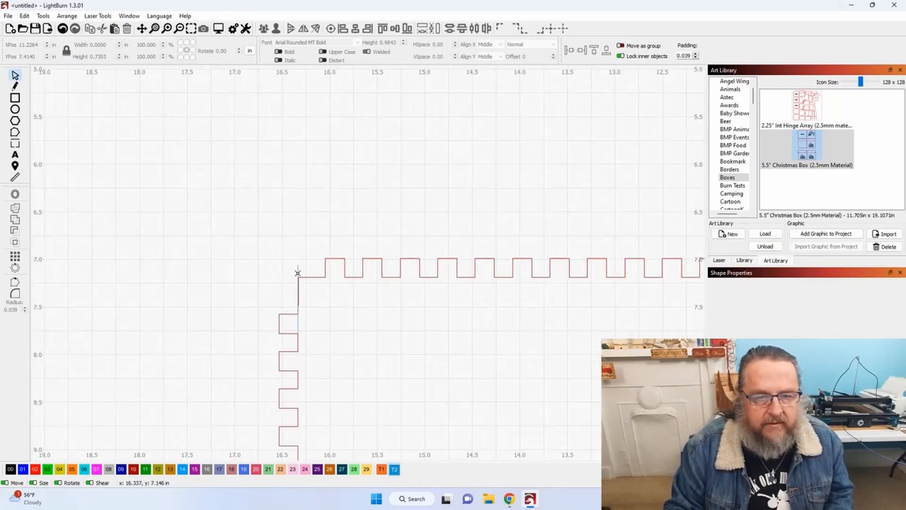
pyautogui.click(298, 271)
pyautogui.press('Delete')
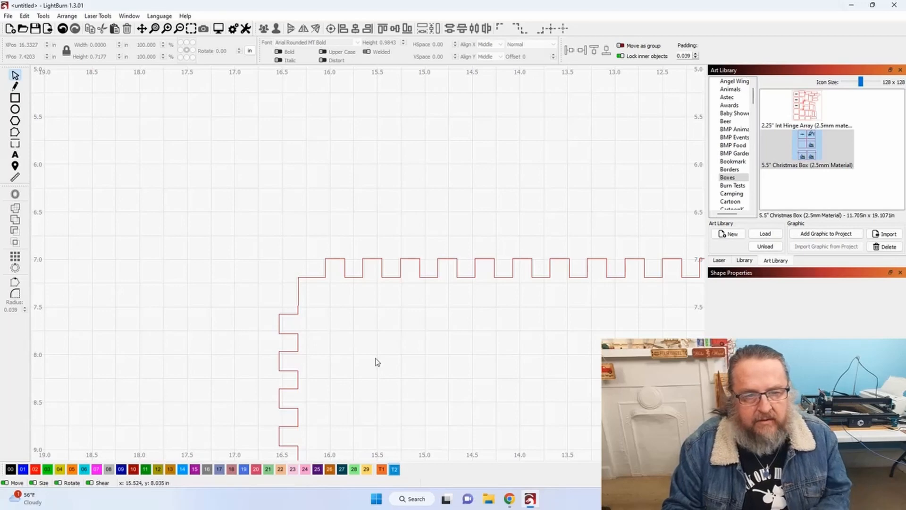
# Delete the remaining guide lines at the panel's lower-left and lower-right corners.
pyautogui.moveTo(376, 362); pyautogui.dragTo(368, 186)
pyautogui.scroll(-5, 351, 210)
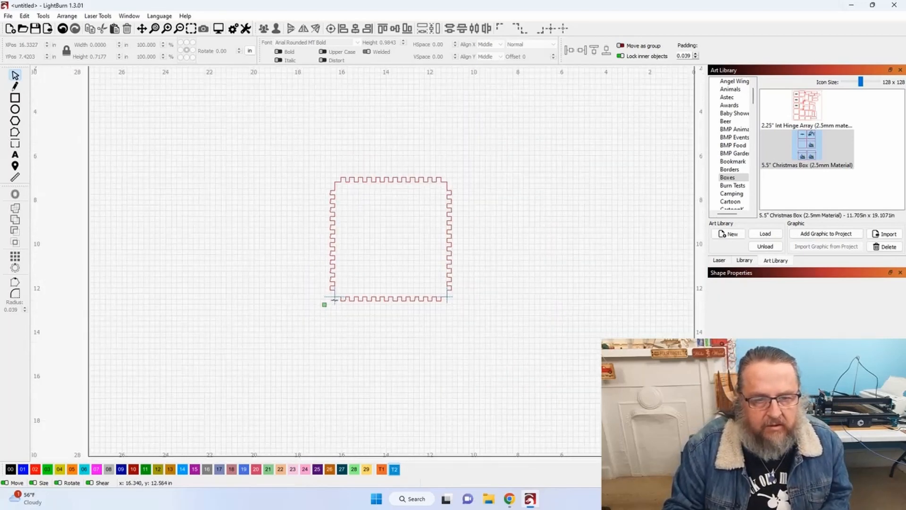
pyautogui.click(331, 297)
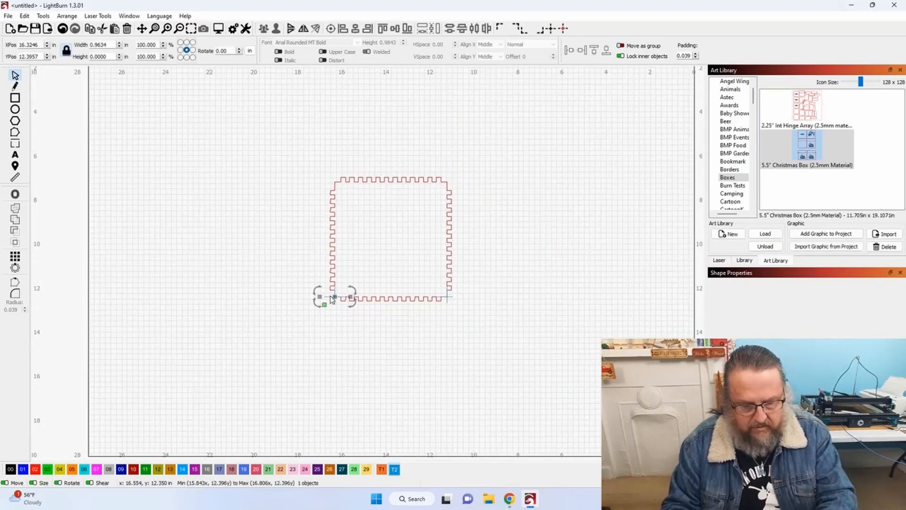
pyautogui.press('Delete')
pyautogui.click(335, 303)
pyautogui.press('Delete')
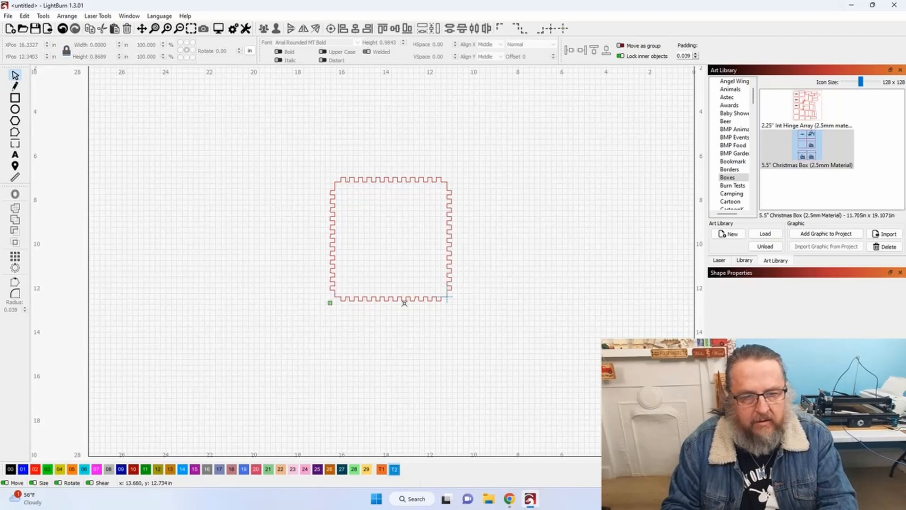
pyautogui.click(449, 299)
pyautogui.scroll(5, 450, 310)
pyautogui.click(454, 277)
pyautogui.scroll(-3, 453, 277)
pyautogui.press('Delete')
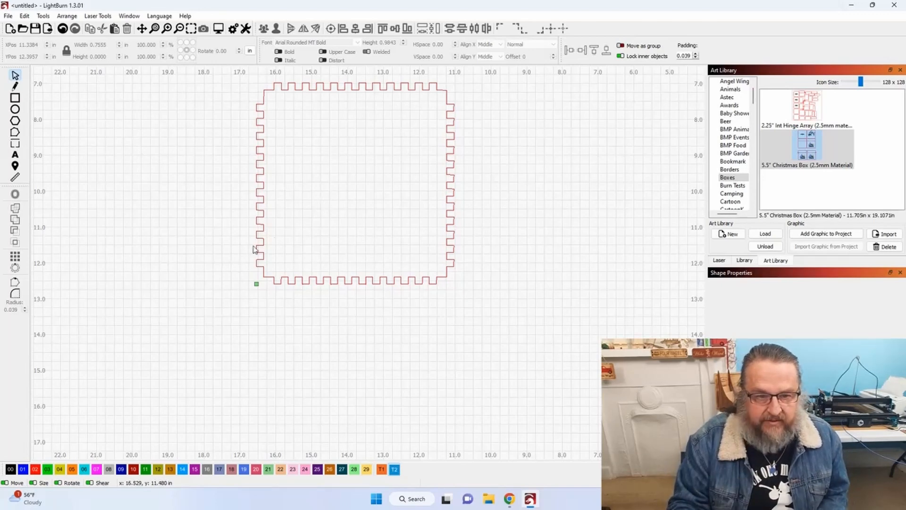
# Measure in millimetres the panel's edge segments at the lower-left corner and the finger joints near the upper-left corner.
pyautogui.scroll(10, 260, 276)
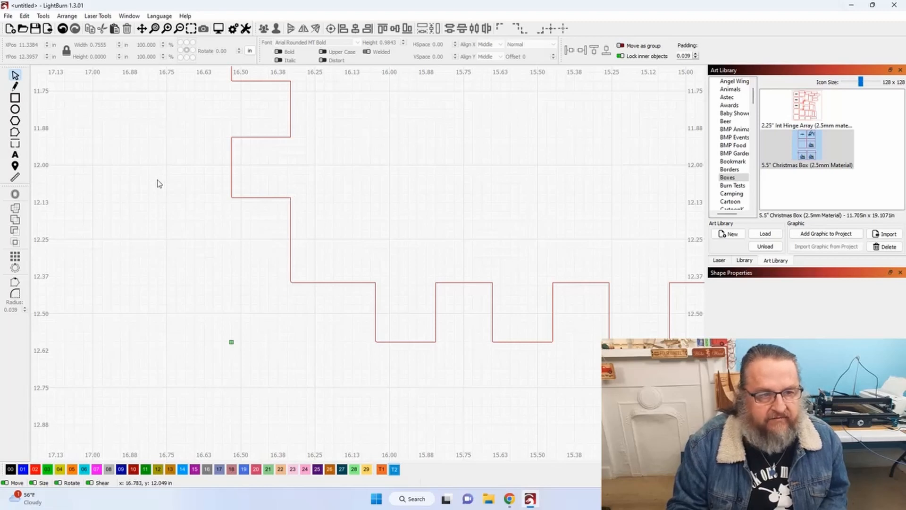
pyautogui.click(15, 178)
pyautogui.moveTo(239, 187)
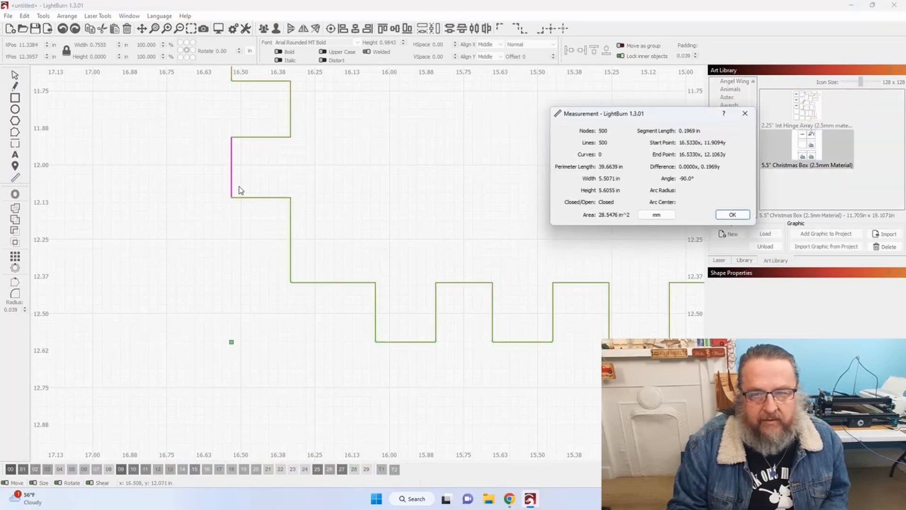
pyautogui.moveTo(289, 238)
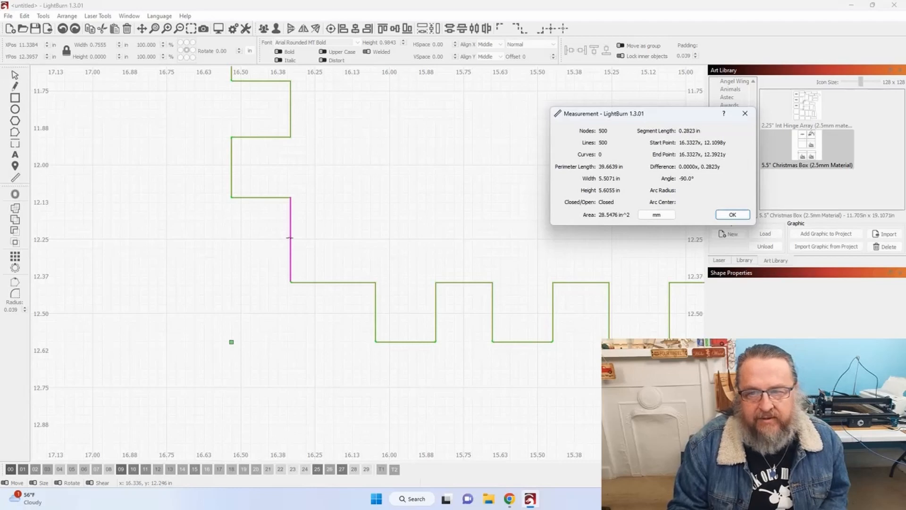
pyautogui.click(651, 216)
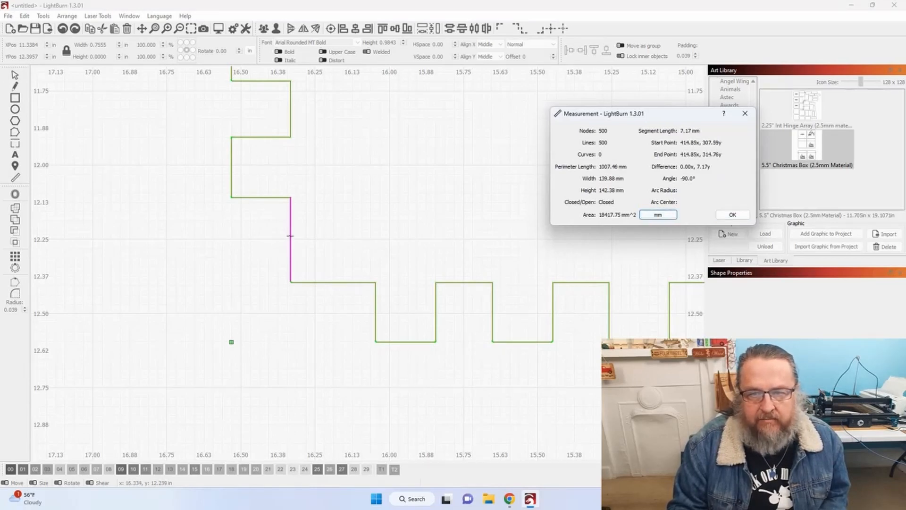
pyautogui.moveTo(328, 283)
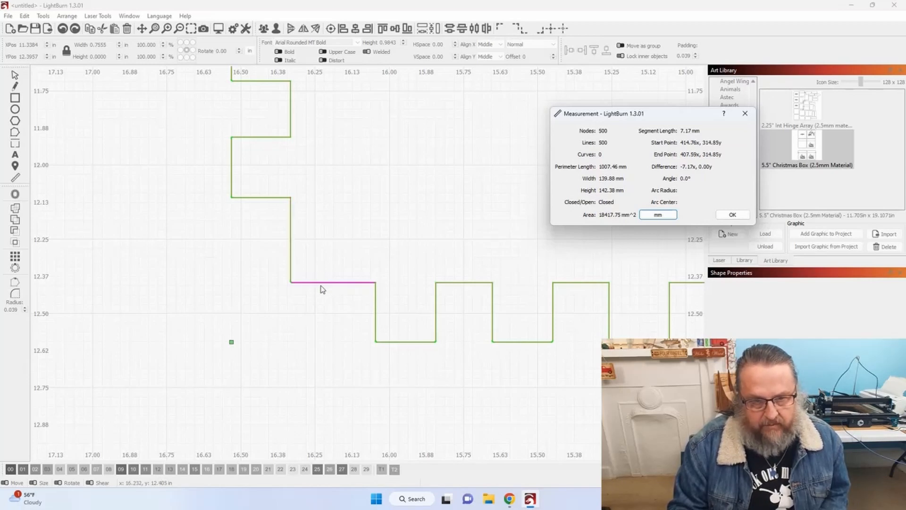
pyautogui.scroll(-5, 322, 288)
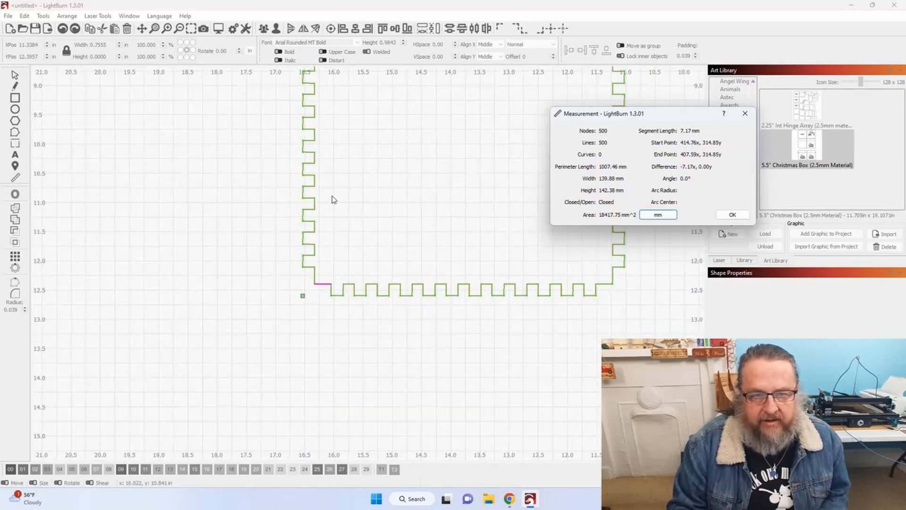
pyautogui.scroll(-1, 246, 211)
pyautogui.scroll(6, 247, 210)
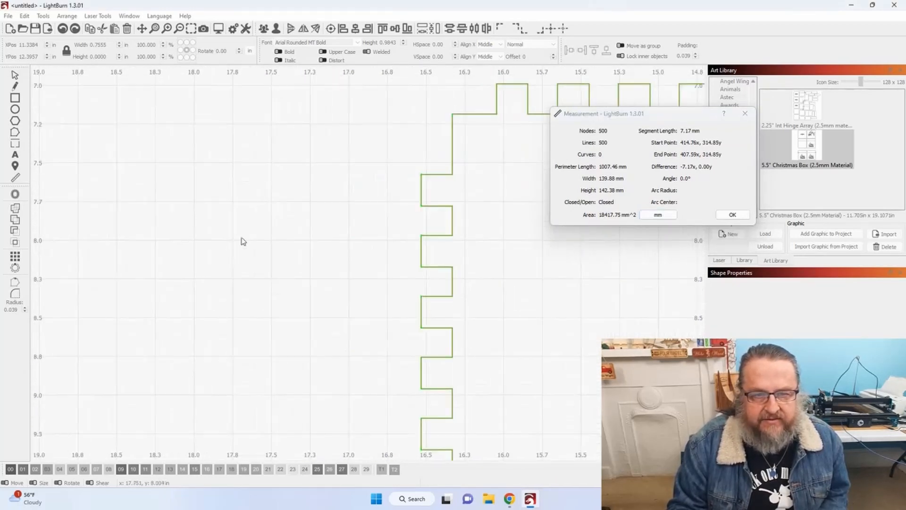
pyautogui.moveTo(273, 211); pyautogui.dragTo(49, 272)
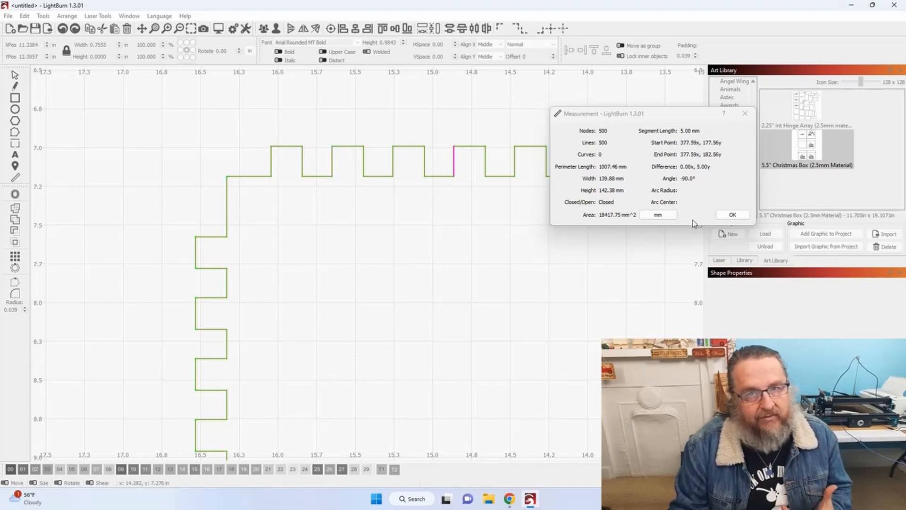
pyautogui.click(723, 215)
# Delete the edited finger-joint panel from the workspace.
pyautogui.scroll(-3, 317, 259)
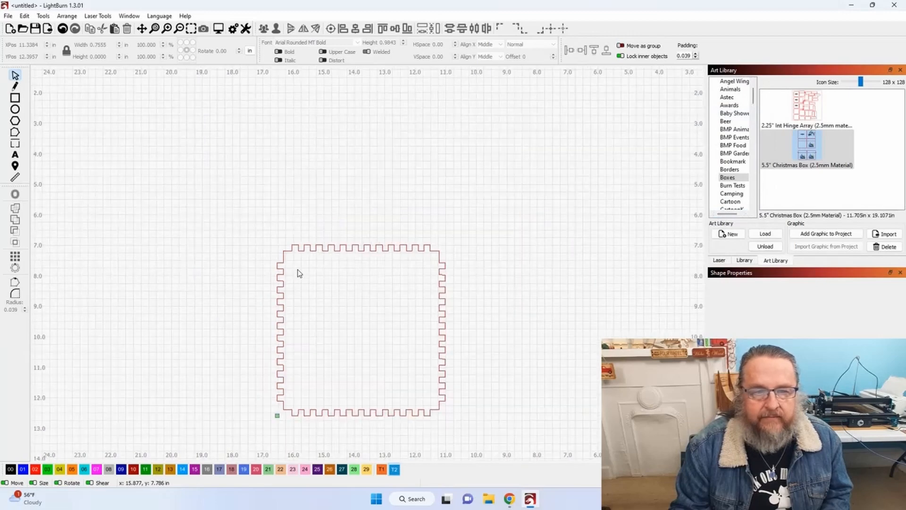
pyautogui.moveTo(309, 302); pyautogui.dragTo(197, 241)
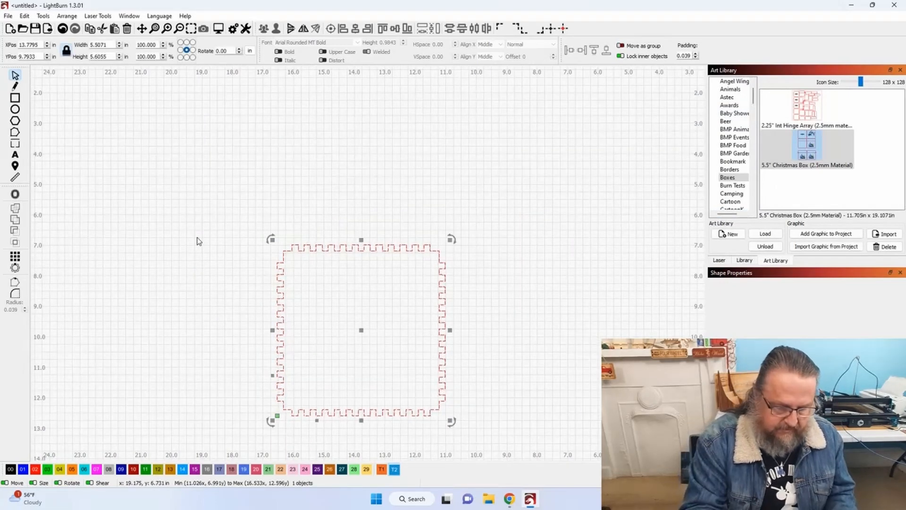
pyautogui.press('Delete')
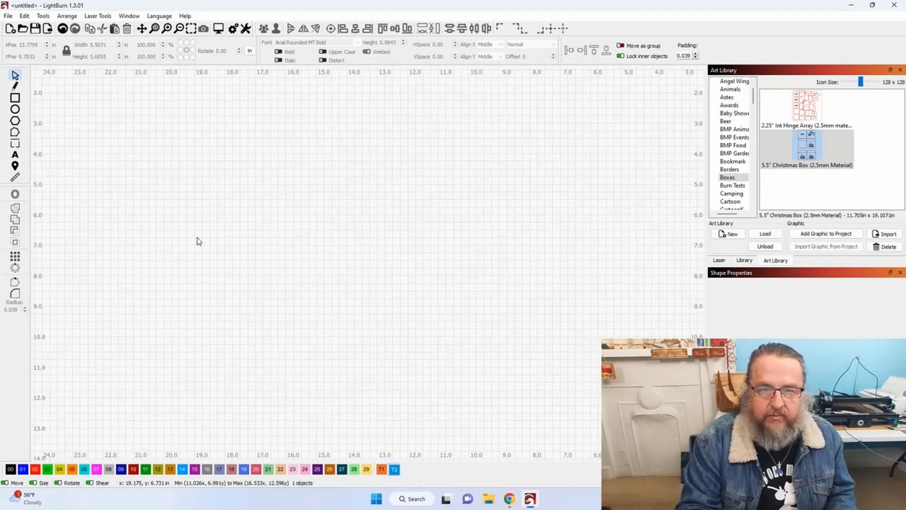
# Add the 5.5" Christmas Box (2.5mm Material) graphic from the art library to the project and ungroup it.
pyautogui.click(788, 154)
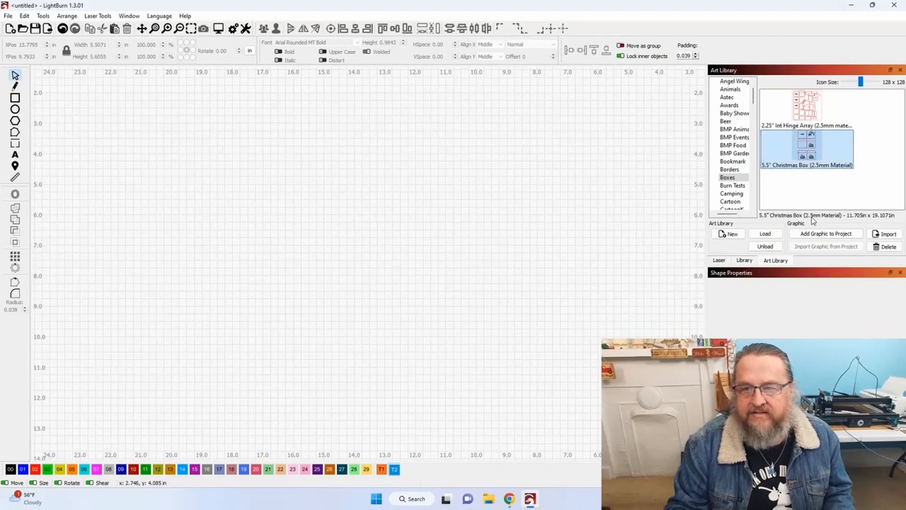
pyautogui.click(824, 234)
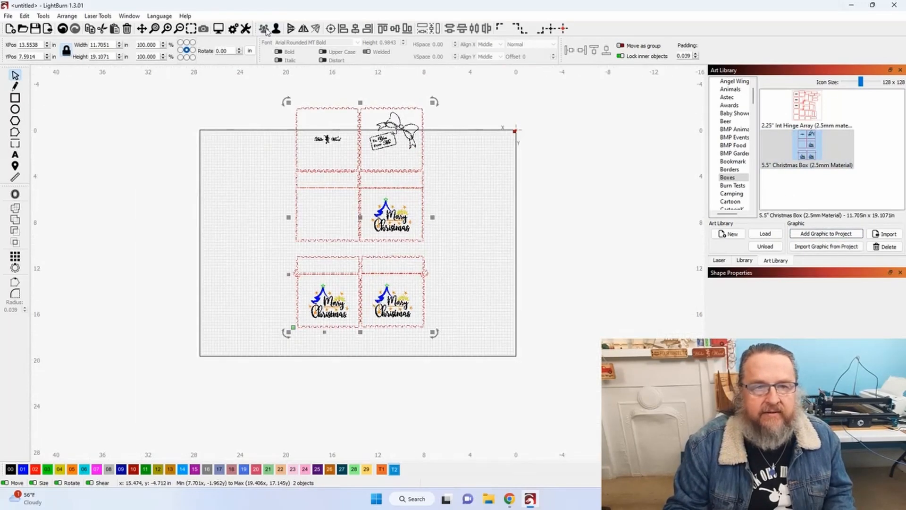
pyautogui.click(277, 29)
# Move the upper-left panel outline off the work area without its artwork, and delete all the other box parts.
pyautogui.click(406, 131)
pyautogui.click(238, 113)
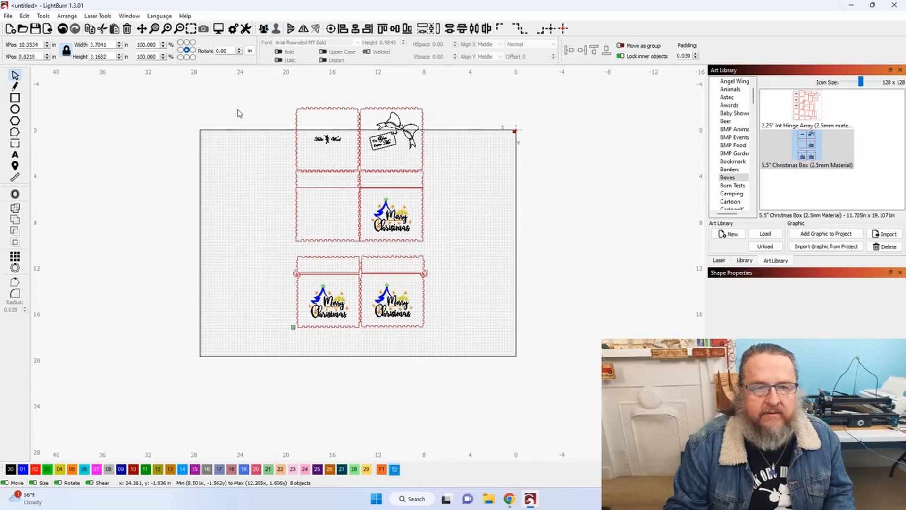
pyautogui.click(320, 130)
pyautogui.moveTo(328, 143); pyautogui.dragTo(152, 153)
pyautogui.moveTo(277, 81); pyautogui.dragTo(509, 369)
pyautogui.press('Delete')
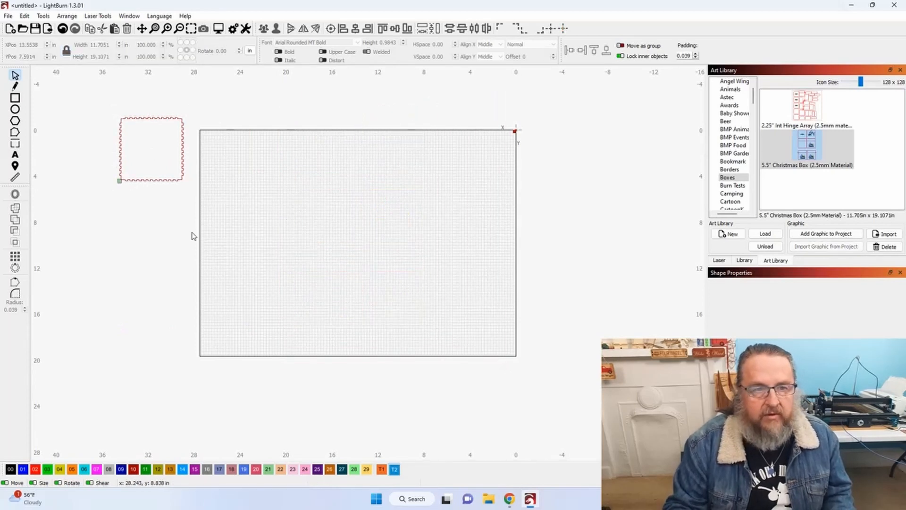
# Center the panel on the page and offset it inward by 0 with the Corner style, deleting the original.
pyautogui.click(165, 180)
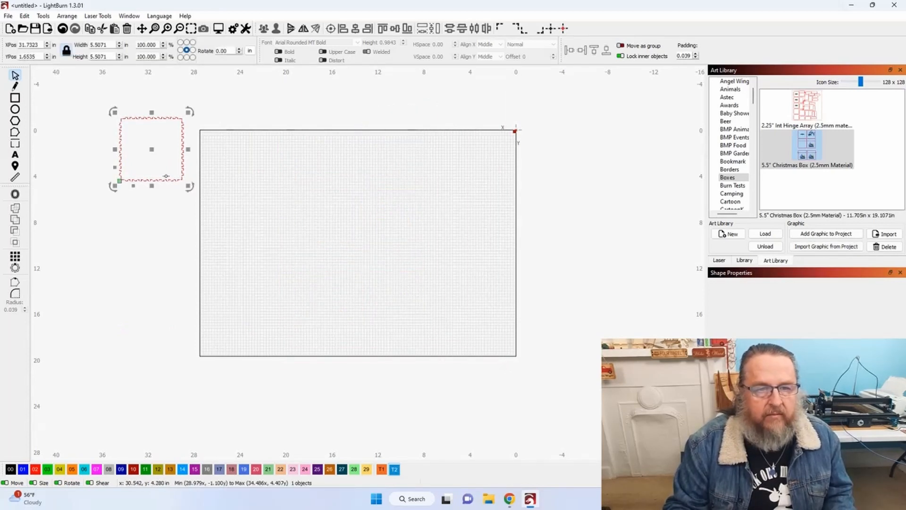
pyautogui.click(554, 30)
pyautogui.scroll(8, 442, 275)
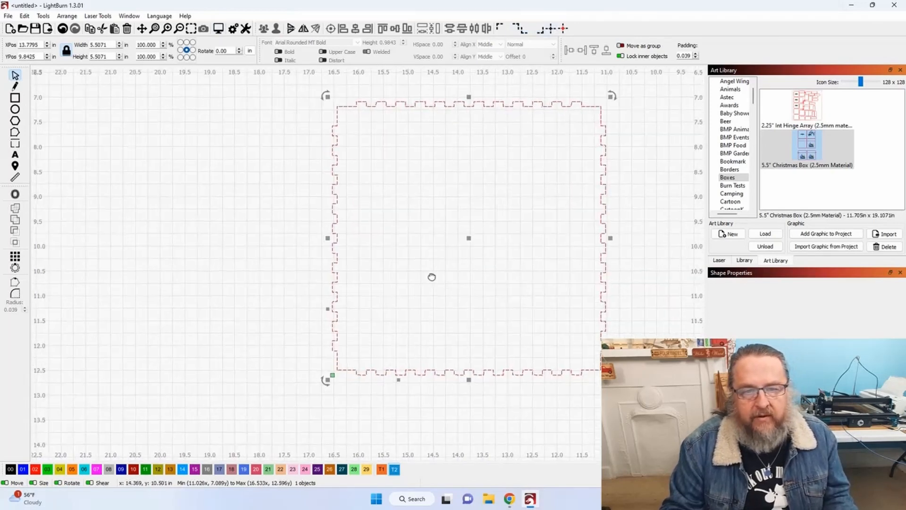
pyautogui.moveTo(443, 275); pyautogui.dragTo(324, 306)
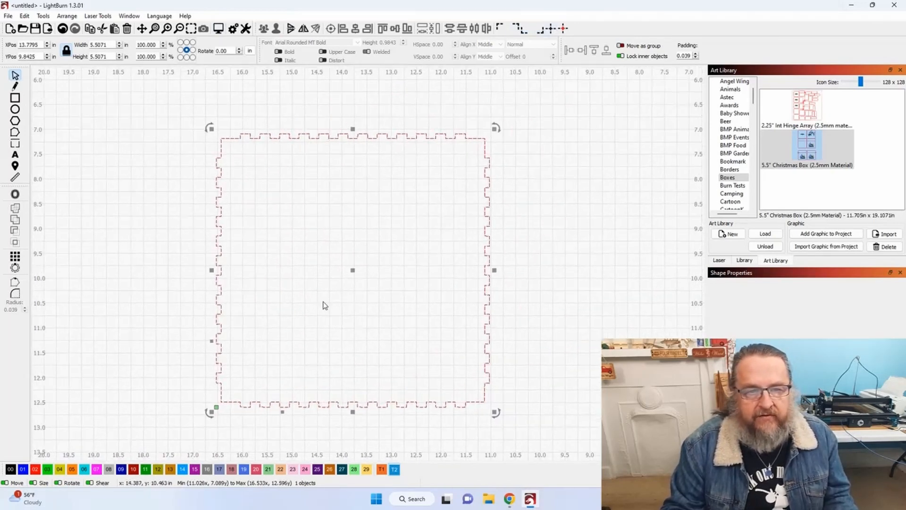
pyautogui.click(15, 195)
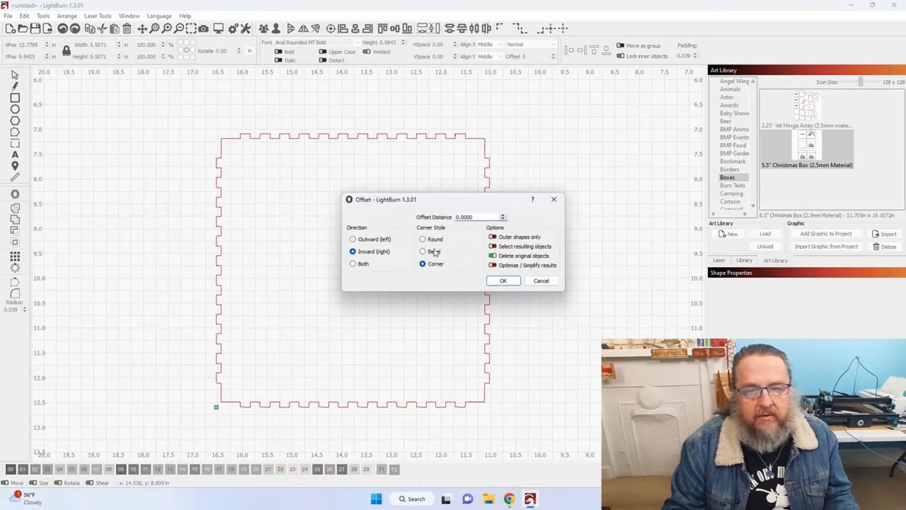
pyautogui.click(502, 281)
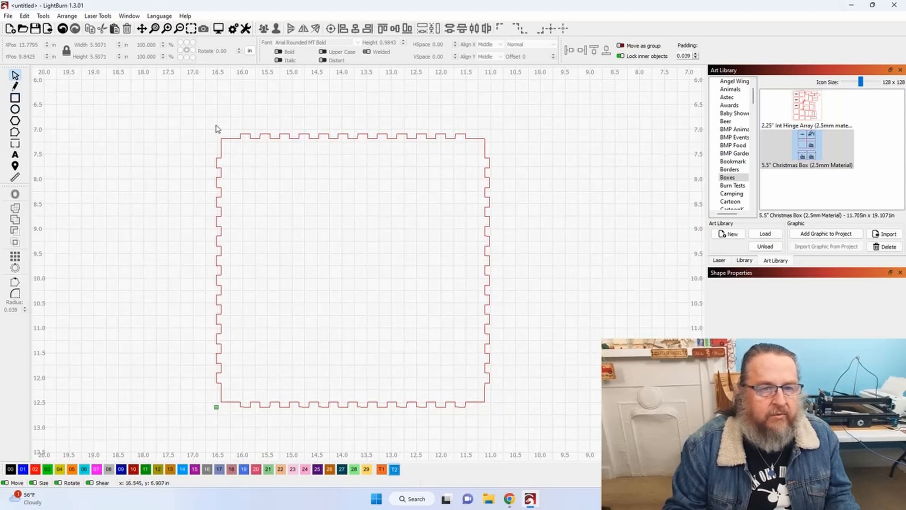
# Resize the panel's slots for a new material thickness of 3.5 mm, adjusting Slot Depth with a 0.100 mm tolerance.
pyautogui.click(222, 159)
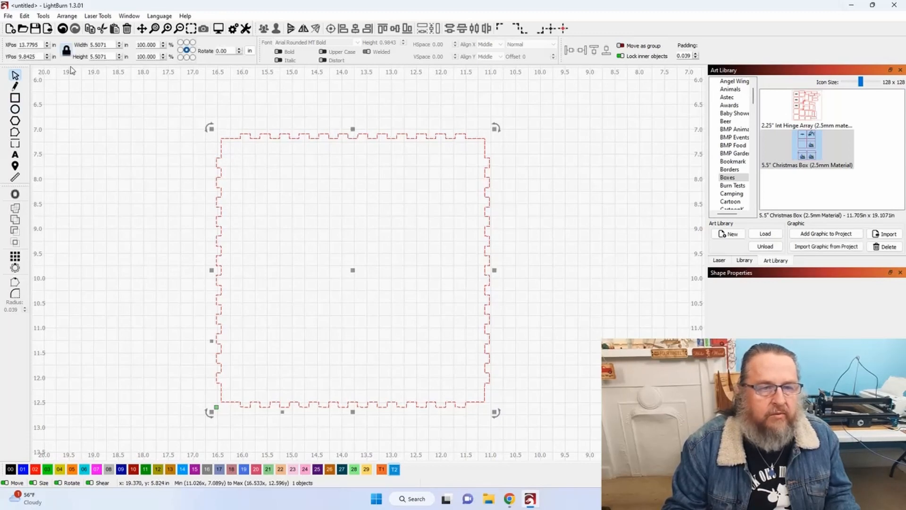
pyautogui.click(42, 16)
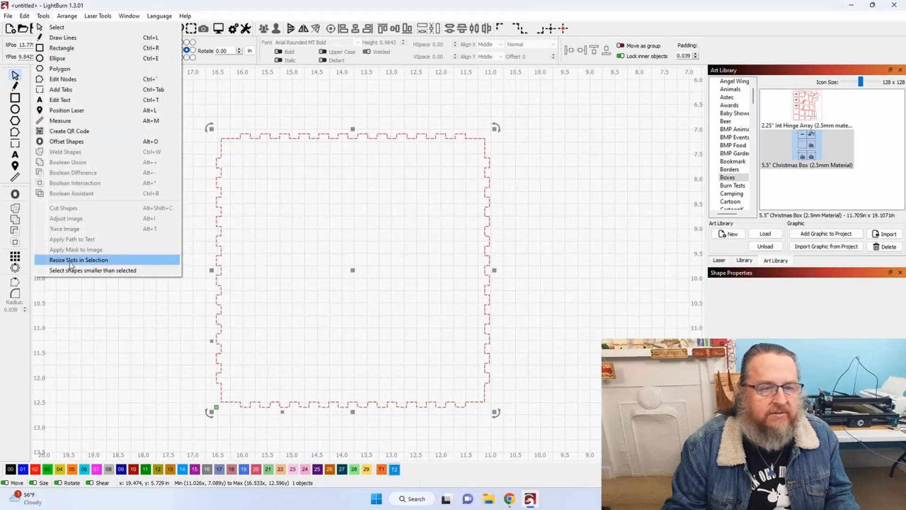
pyautogui.click(79, 262)
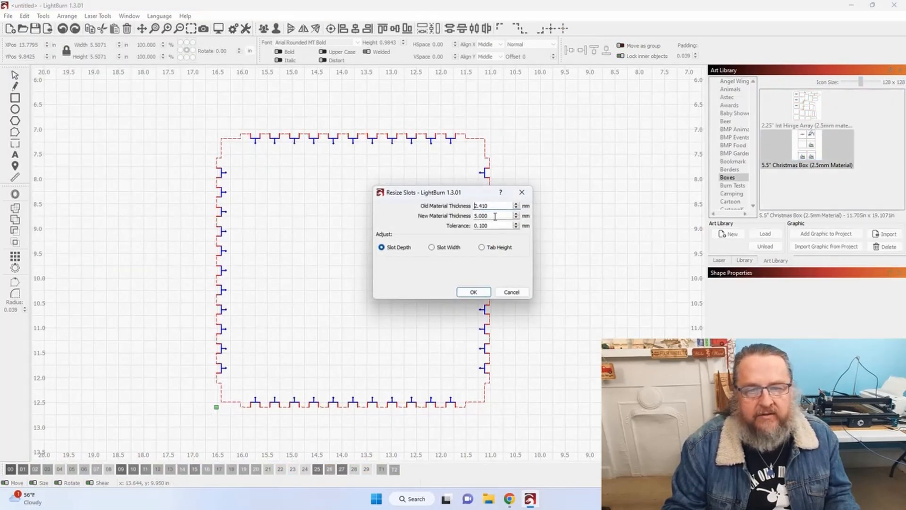
pyautogui.write('3.5')
pyautogui.press('Tab')
pyautogui.click(473, 292)
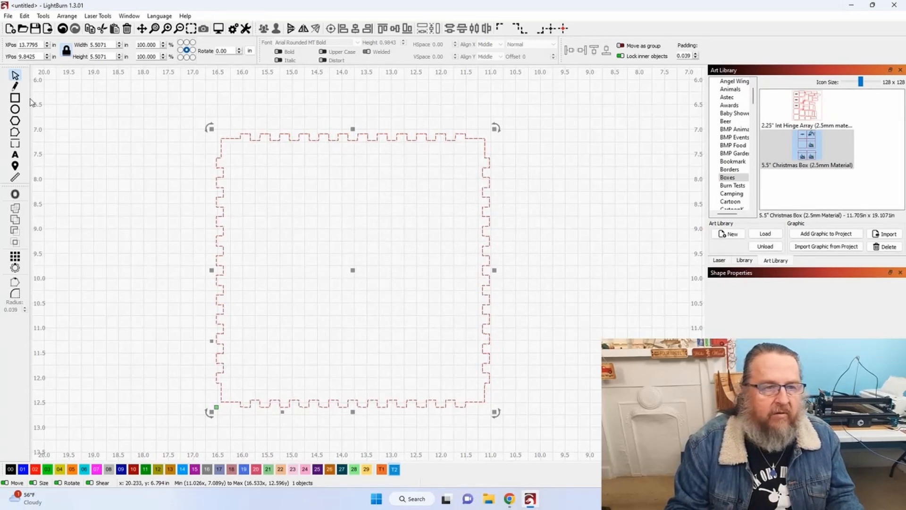
pyautogui.click(15, 87)
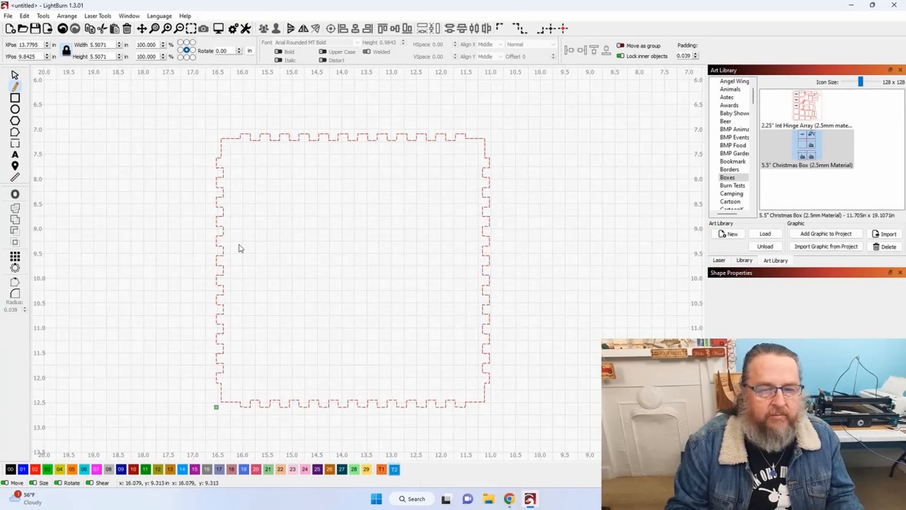
pyautogui.click(395, 469)
pyautogui.moveTo(350, 344); pyautogui.dragTo(429, 463)
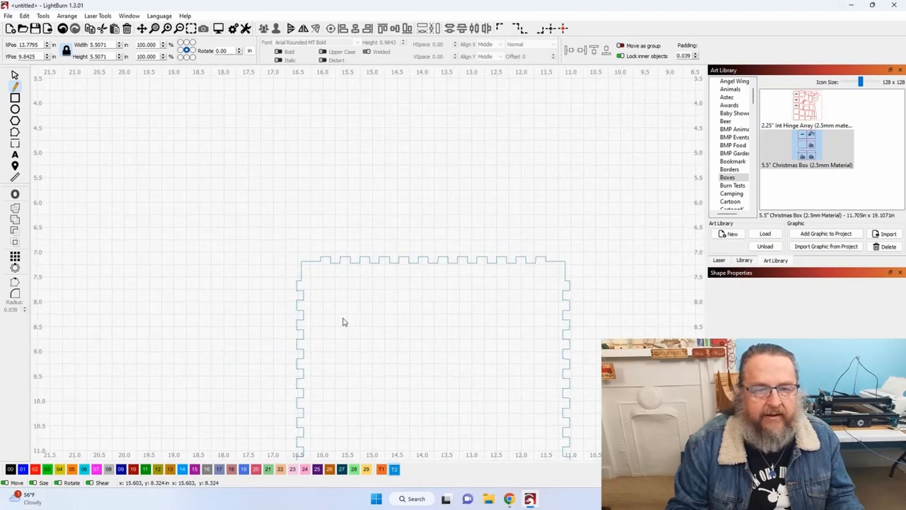
pyautogui.click(15, 76)
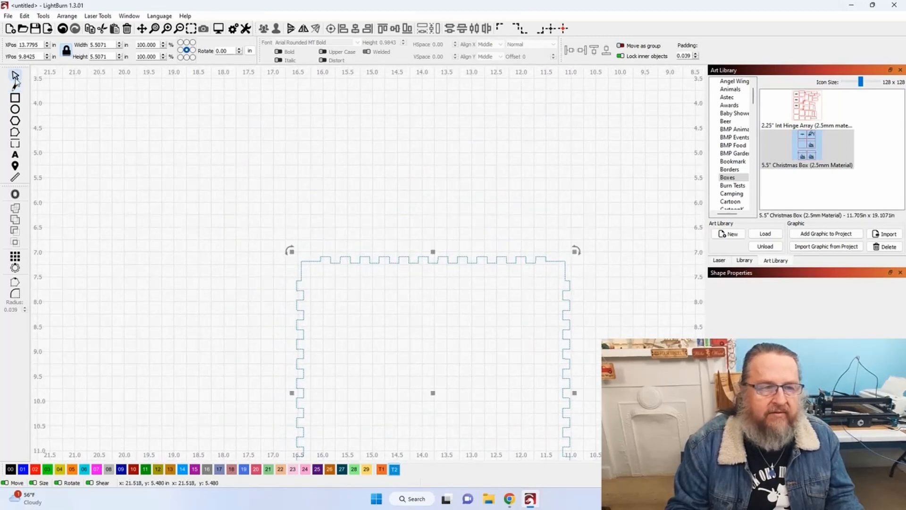
pyautogui.click(34, 469)
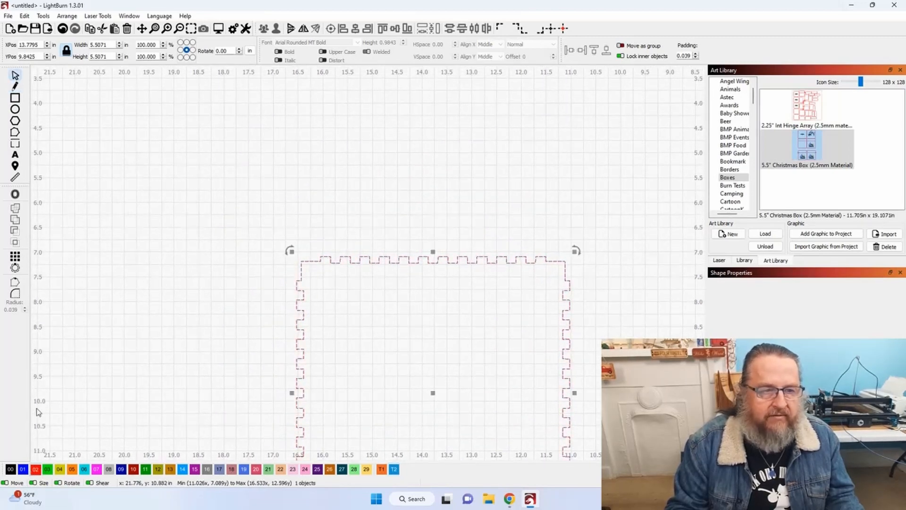
pyautogui.click(130, 174)
# Draw a vertical and a horizontal guide line on layer T2 that extend the inner slot edges across the panel's upper-left corner.
pyautogui.click(15, 86)
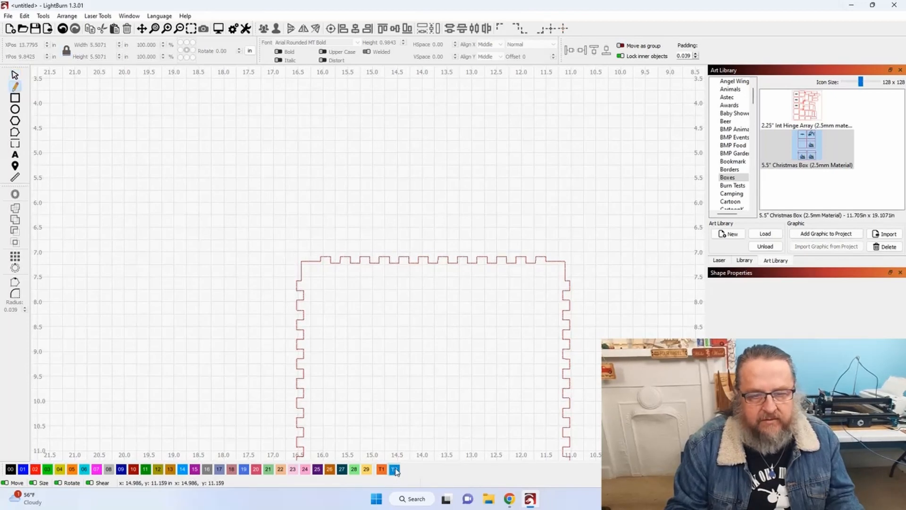
pyautogui.scroll(5, 348, 360)
pyautogui.moveTo(270, 203); pyautogui.dragTo(268, 390)
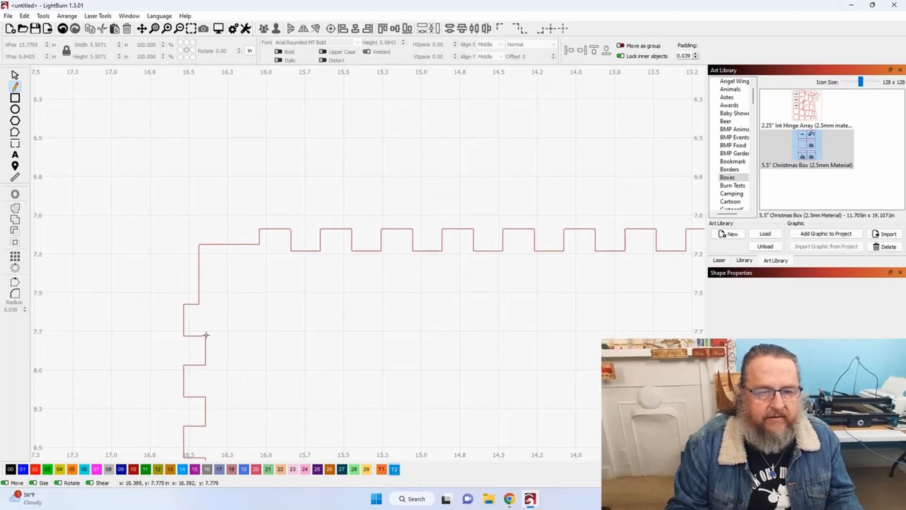
pyautogui.scroll(2, 207, 335)
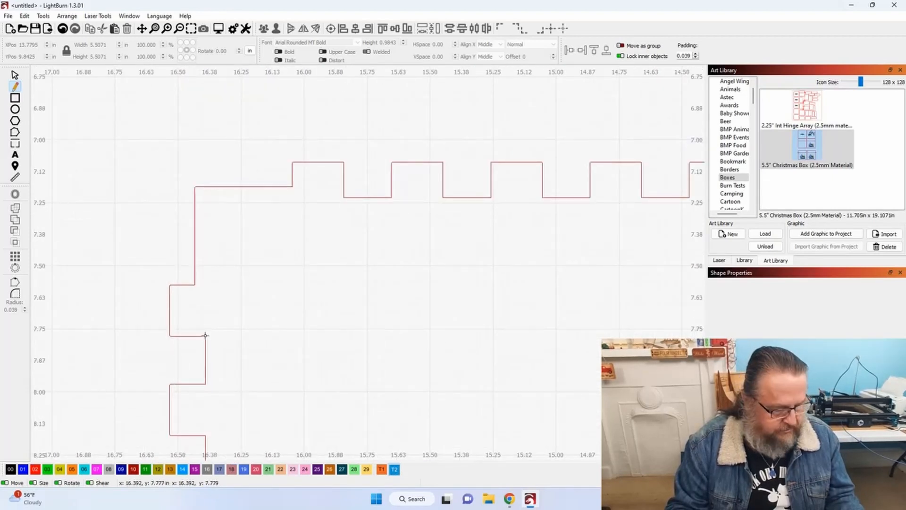
pyautogui.click(206, 335)
pyautogui.click(205, 156)
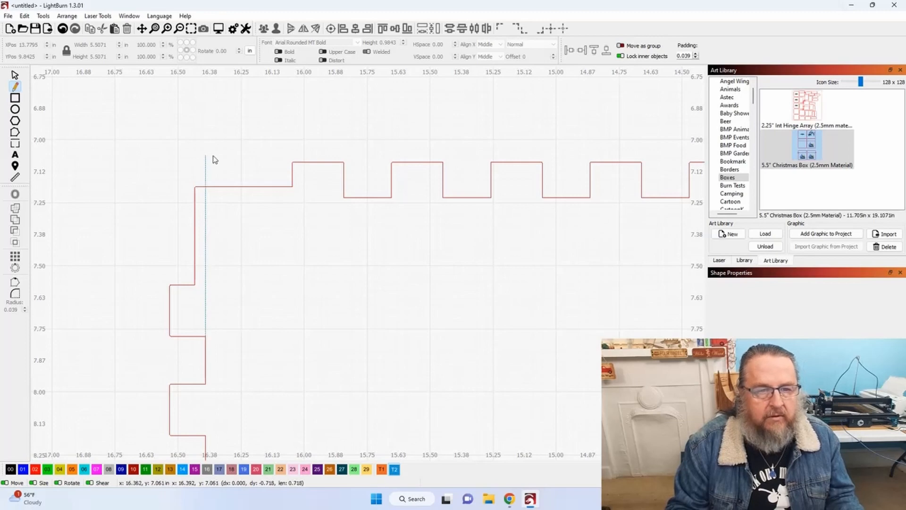
pyautogui.rightClick(252, 148)
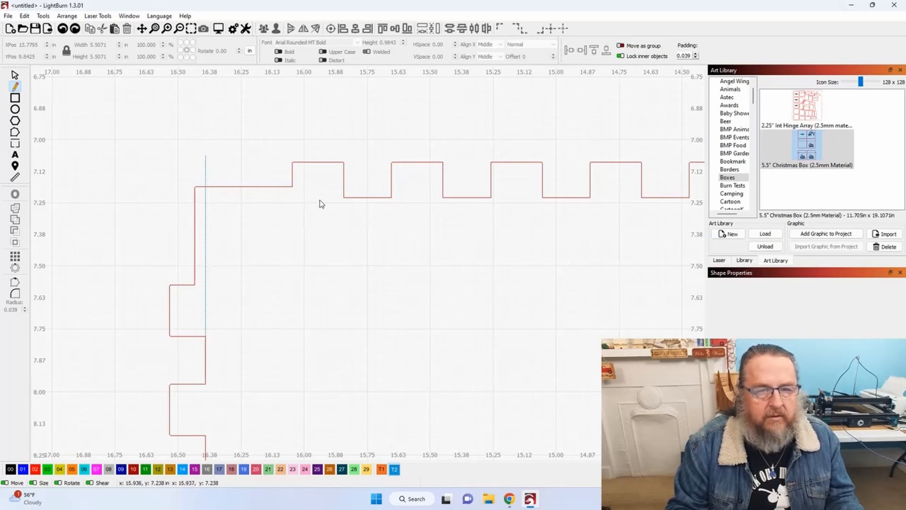
pyautogui.click(343, 197)
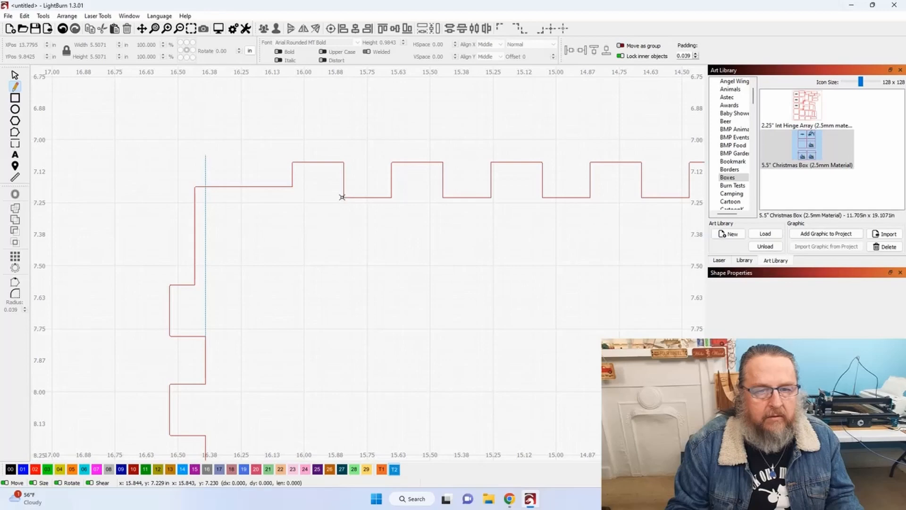
pyautogui.click(149, 198)
pyautogui.rightClick(178, 210)
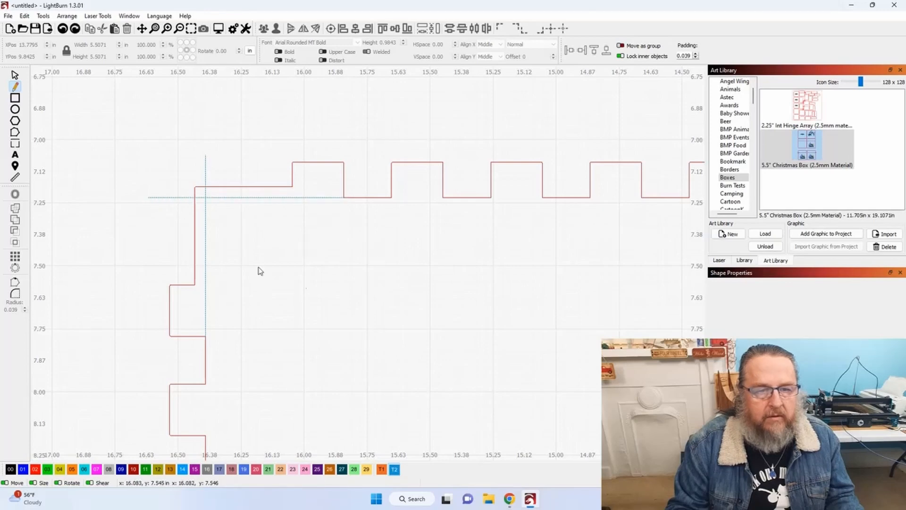
# Draw matching vertical and horizontal T2 guide lines from the inner slot edges across the panel's lower-right corner.
pyautogui.scroll(-3, 361, 296)
pyautogui.scroll(-2, 362, 296)
pyautogui.moveTo(440, 372); pyautogui.dragTo(243, 323)
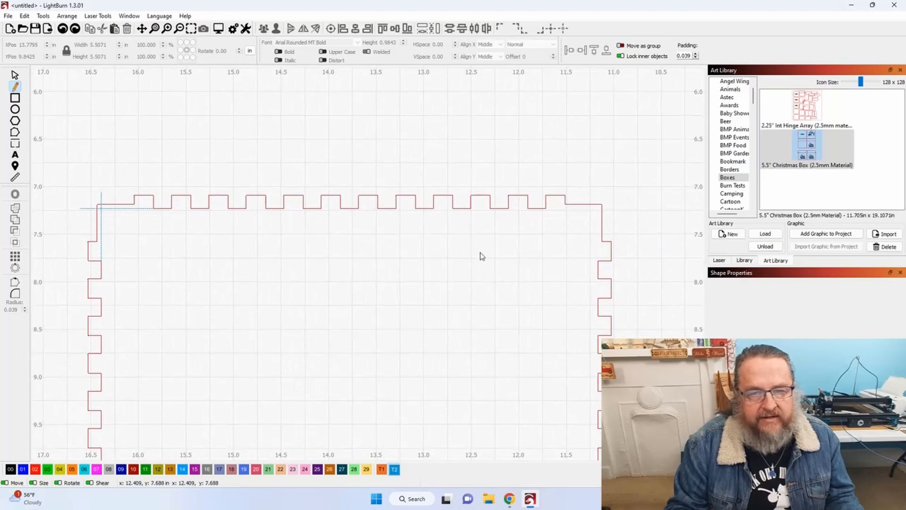
pyautogui.scroll(-3, 519, 326)
pyautogui.scroll(-1, 479, 352)
pyautogui.moveTo(480, 352); pyautogui.dragTo(323, 131)
pyautogui.scroll(4, 394, 308)
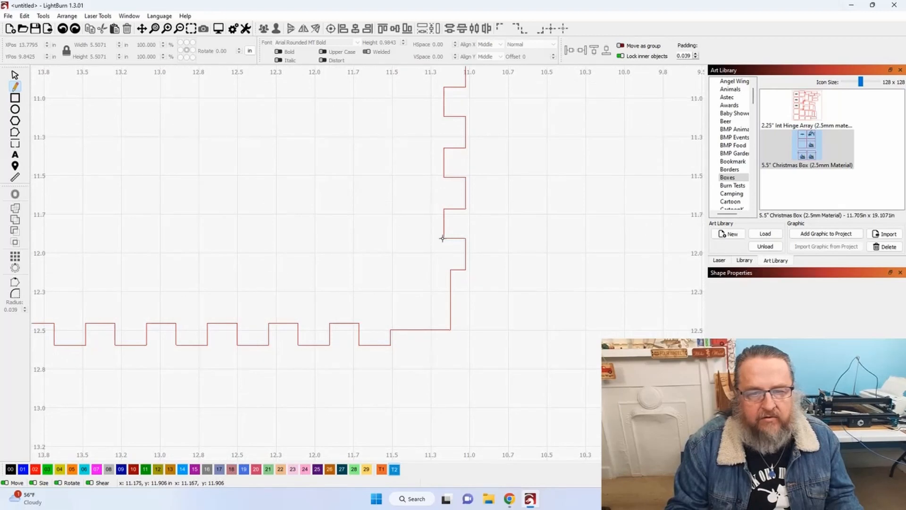
pyautogui.click(444, 238)
pyautogui.click(444, 367)
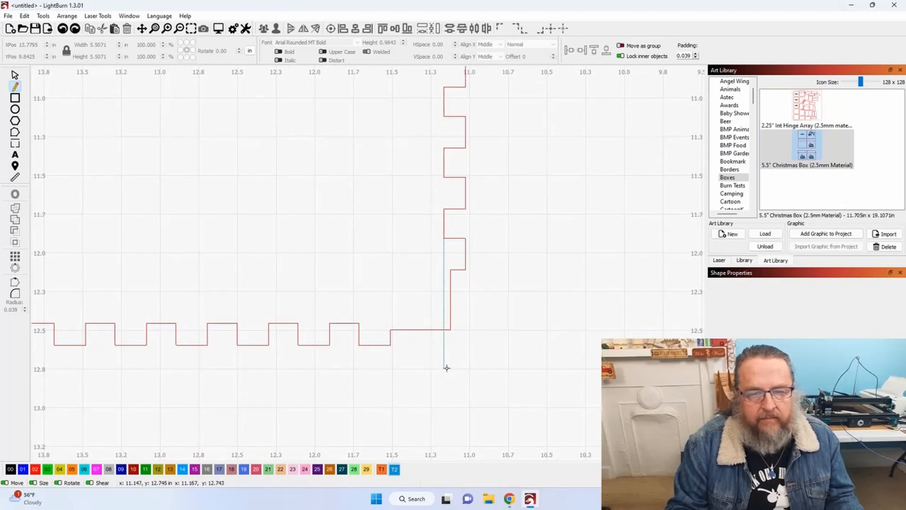
pyautogui.click(359, 324)
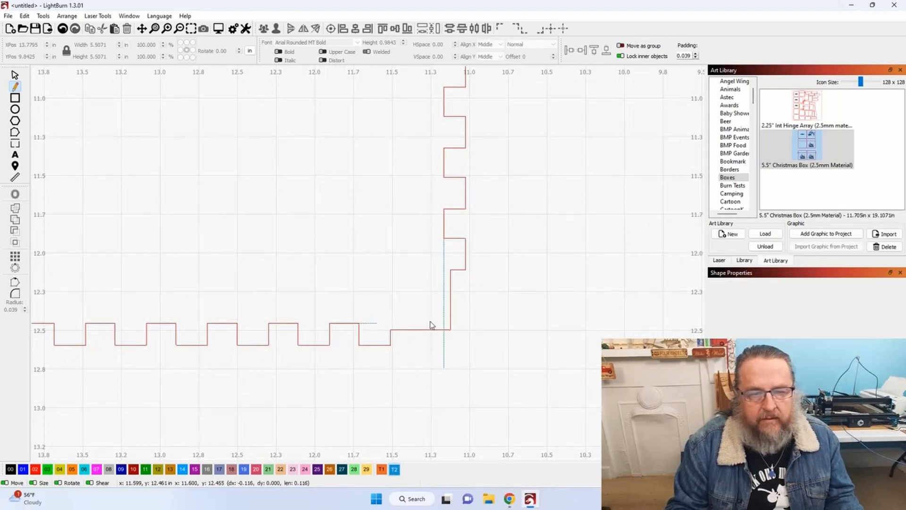
# Select the outline's corner segment nodes at both ends of the lower edge and nudge them up onto the horizontal guide line.
pyautogui.scroll(-1, 516, 324)
pyautogui.scroll(-1, 516, 323)
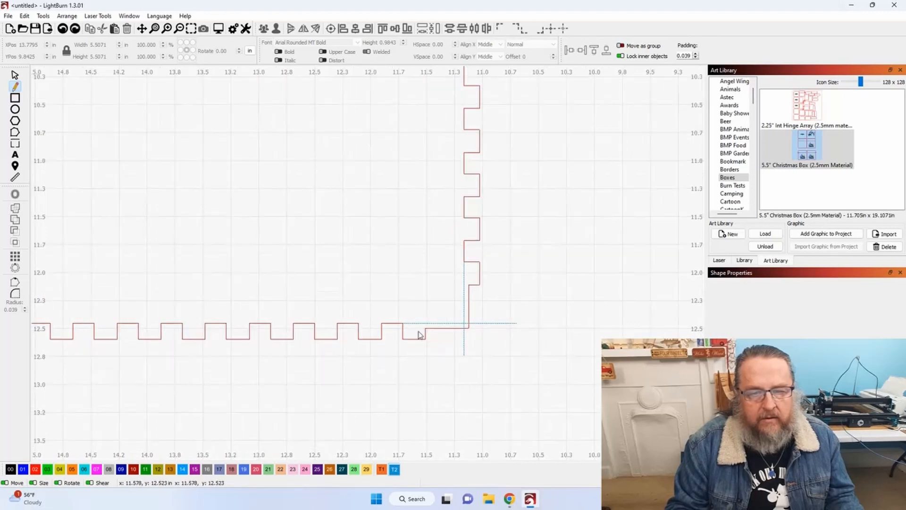
pyautogui.click(15, 133)
pyautogui.click(420, 339)
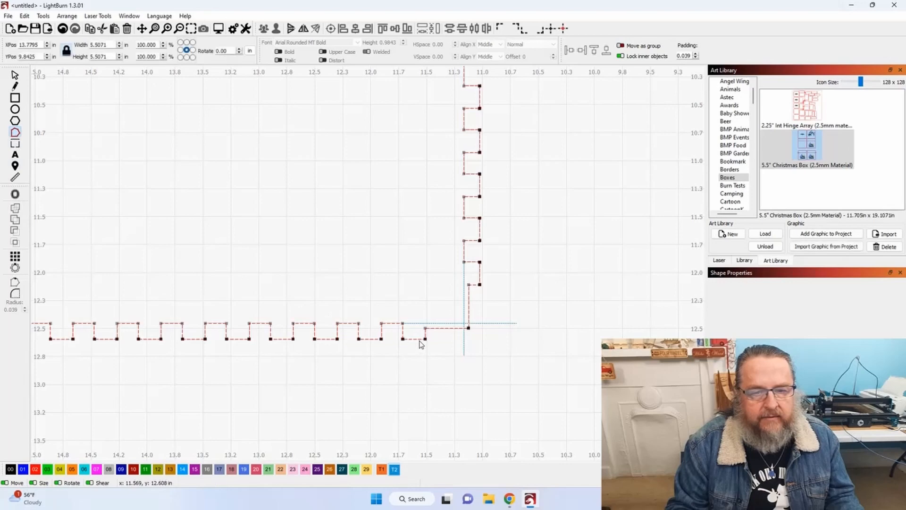
pyautogui.scroll(2, 439, 324)
pyautogui.moveTo(392, 330); pyautogui.dragTo(527, 345)
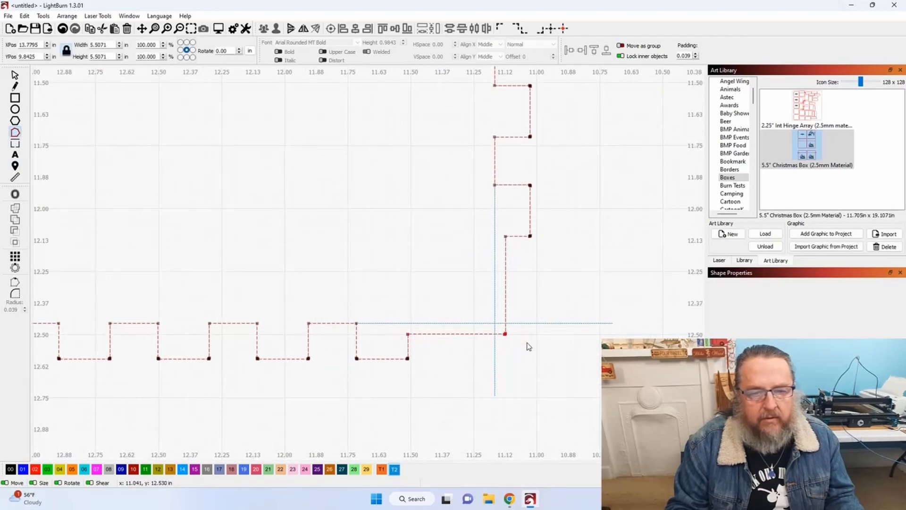
pyautogui.scroll(-3, 437, 378)
pyautogui.moveTo(240, 345); pyautogui.dragTo(623, 340)
pyautogui.scroll(-1, 444, 326)
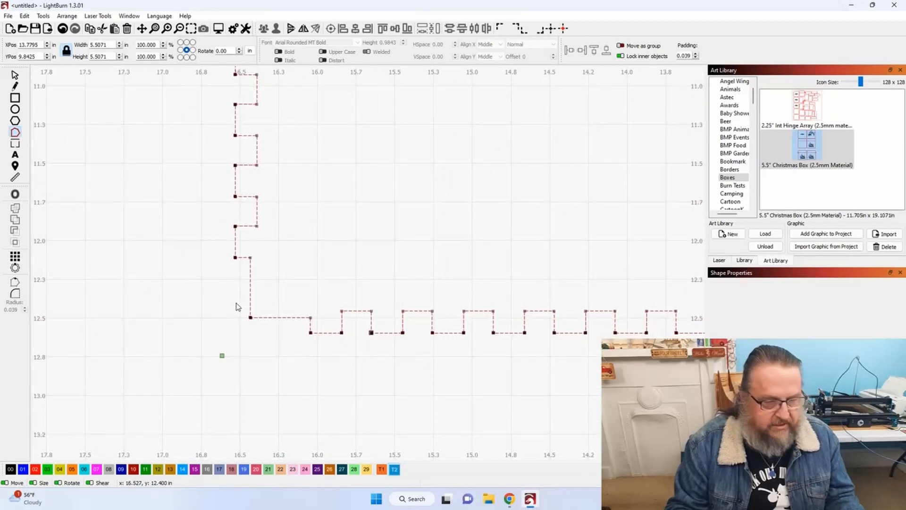
pyautogui.moveTo(235, 312); pyautogui.dragTo(325, 329)
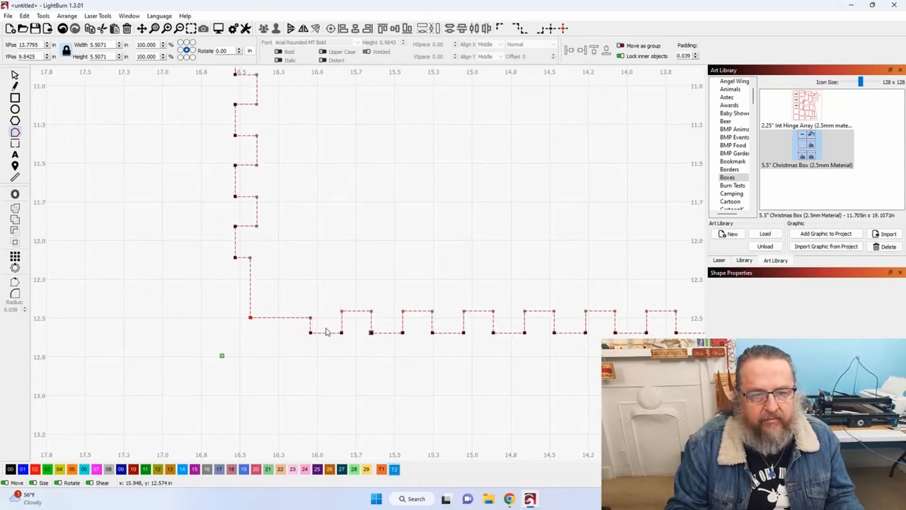
pyautogui.scroll(-3, 438, 383)
pyautogui.moveTo(571, 442); pyautogui.dragTo(233, 383)
pyautogui.scroll(5, 415, 340)
pyautogui.scroll(8, 479, 397)
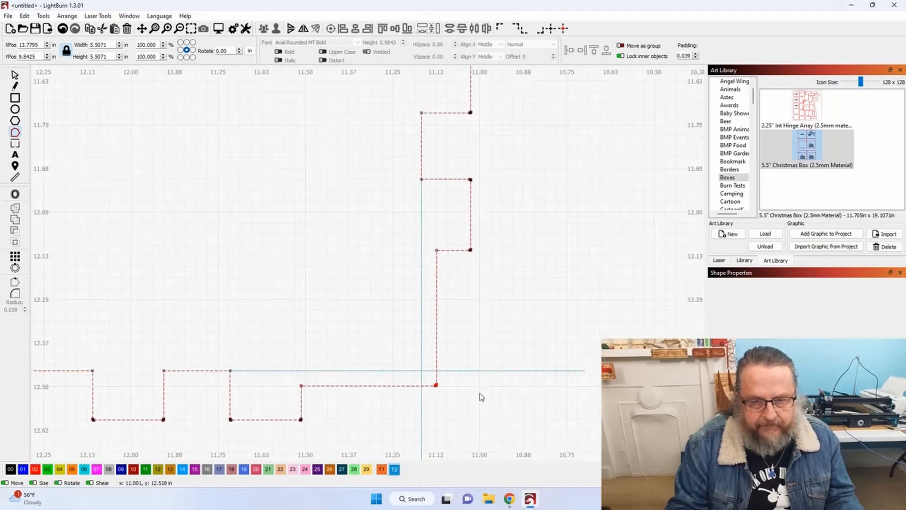
pyautogui.moveTo(476, 393); pyautogui.dragTo(713, 327)
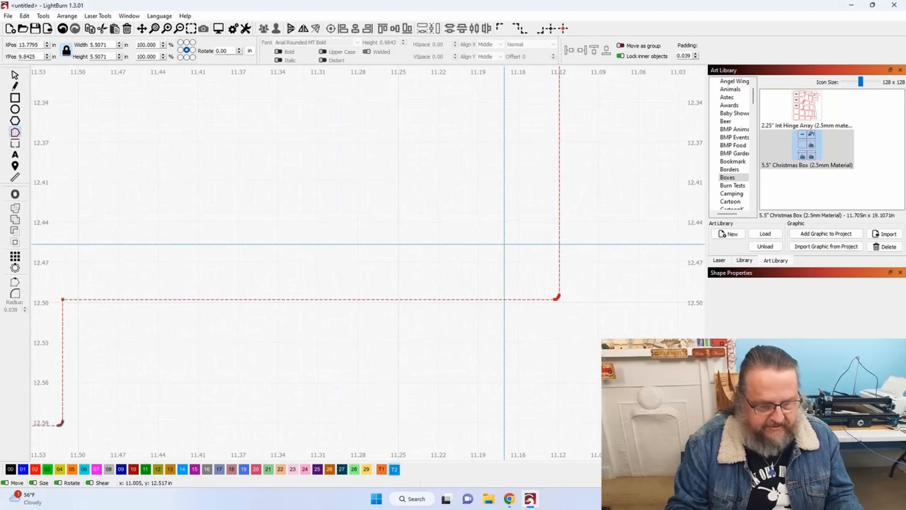
pyautogui.hotkey('ctrl', 'Up')
pyautogui.hotkey('ctrl', 'Up')
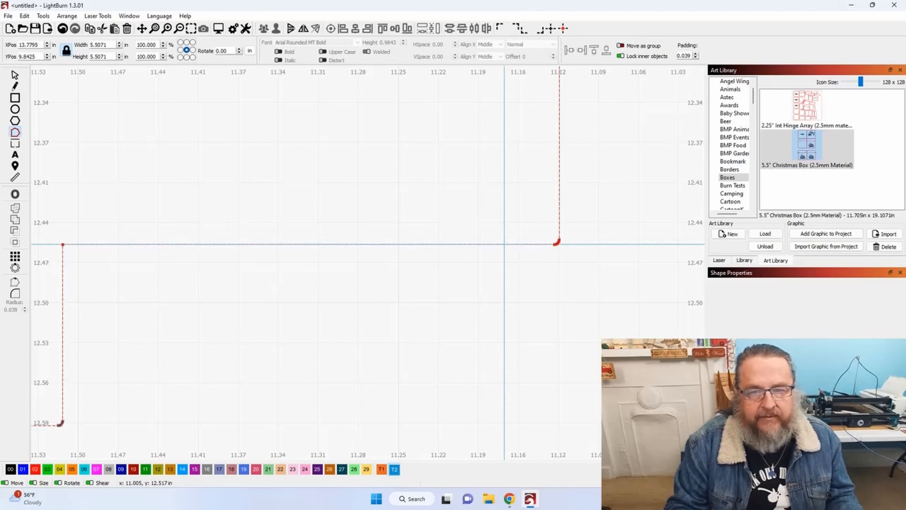
# Select the corner segment nodes at both ends of the panel's right edge and nudge them left onto the vertical guide line.
pyautogui.scroll(-10, 406, 353)
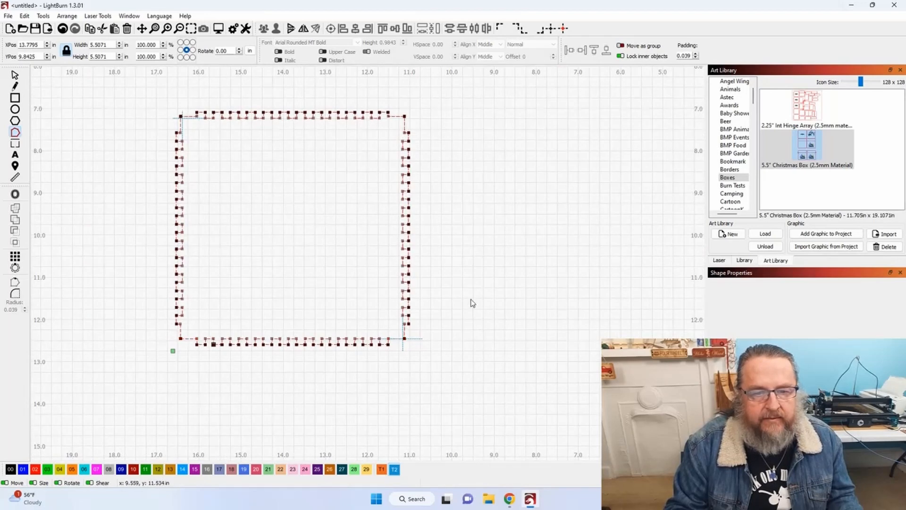
pyautogui.scroll(4, 388, 332)
pyautogui.moveTo(419, 314); pyautogui.dragTo(444, 366)
pyautogui.scroll(-3, 476, 285)
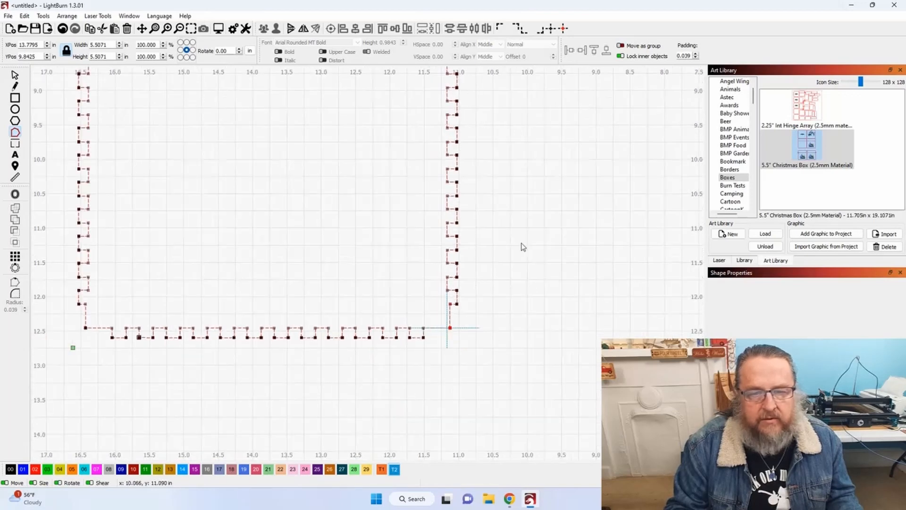
pyautogui.scroll(3, 505, 212)
pyautogui.moveTo(452, 191); pyautogui.dragTo(466, 227)
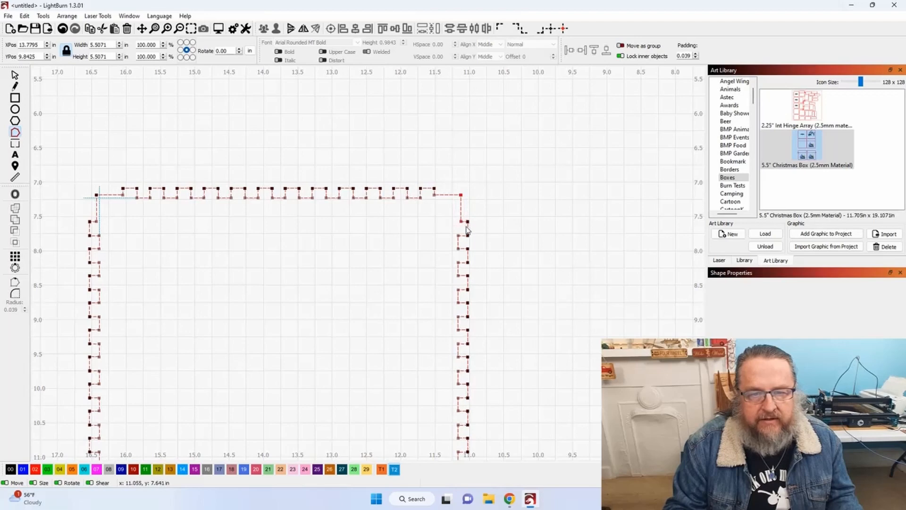
pyautogui.scroll(3, 505, 333)
pyautogui.scroll(3, 426, 403)
pyautogui.moveTo(462, 386); pyautogui.dragTo(493, 106)
pyautogui.moveTo(501, 297); pyautogui.dragTo(532, 33)
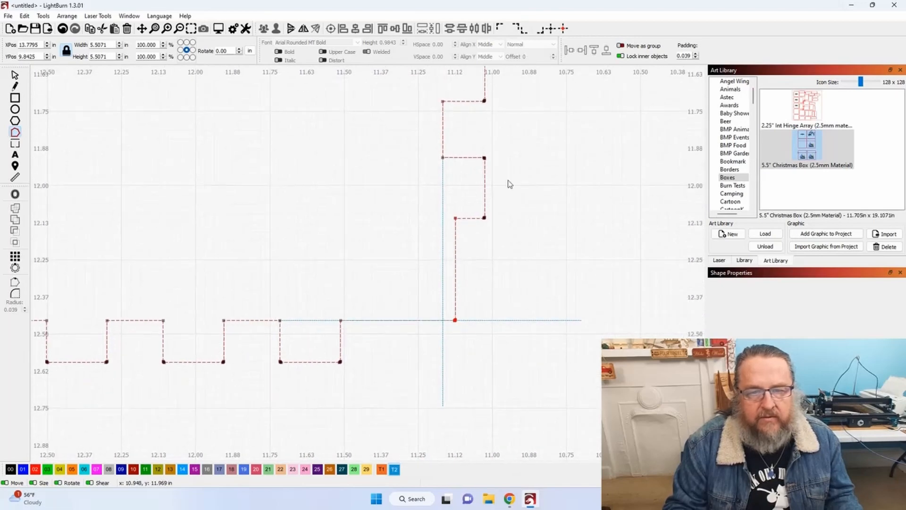
pyautogui.scroll(4, 511, 270)
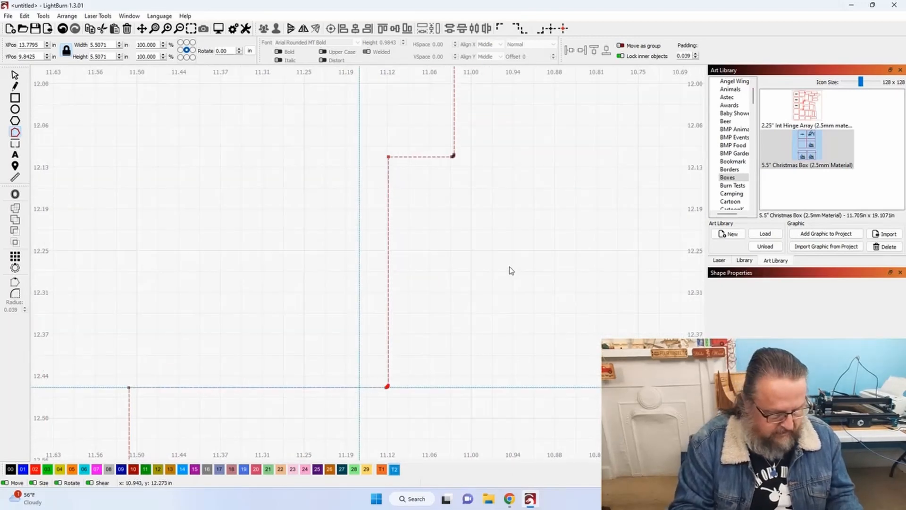
pyautogui.hotkey('ctrl', 'Left')
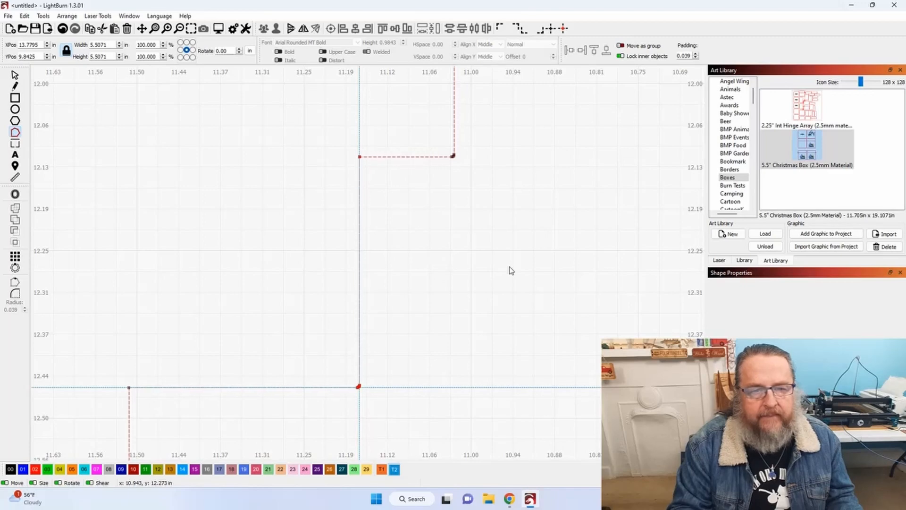
pyautogui.scroll(-8, 483, 270)
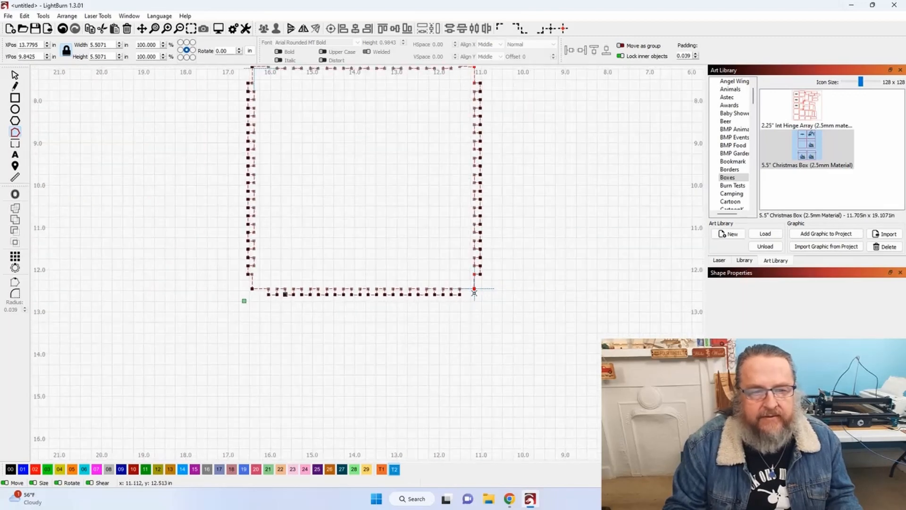
pyautogui.moveTo(463, 185); pyautogui.dragTo(461, 367)
pyautogui.scroll(4, 469, 258)
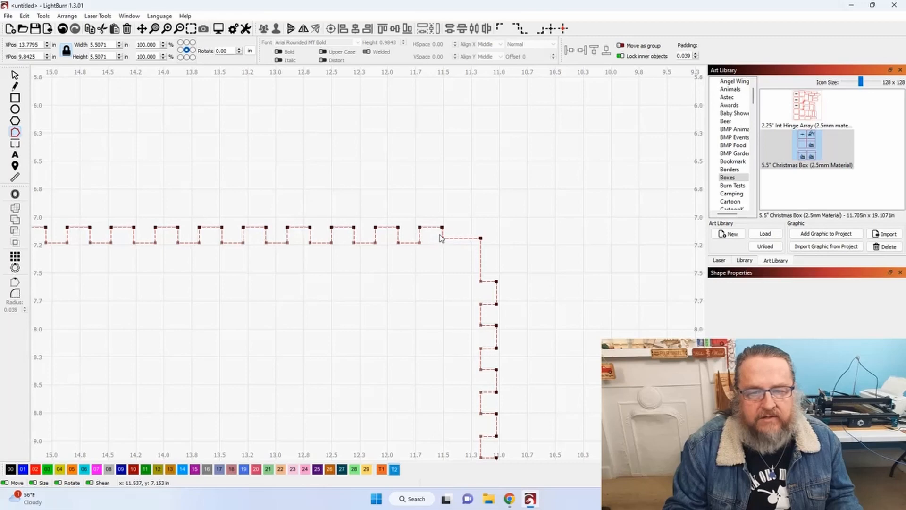
pyautogui.moveTo(437, 236); pyautogui.dragTo(492, 248)
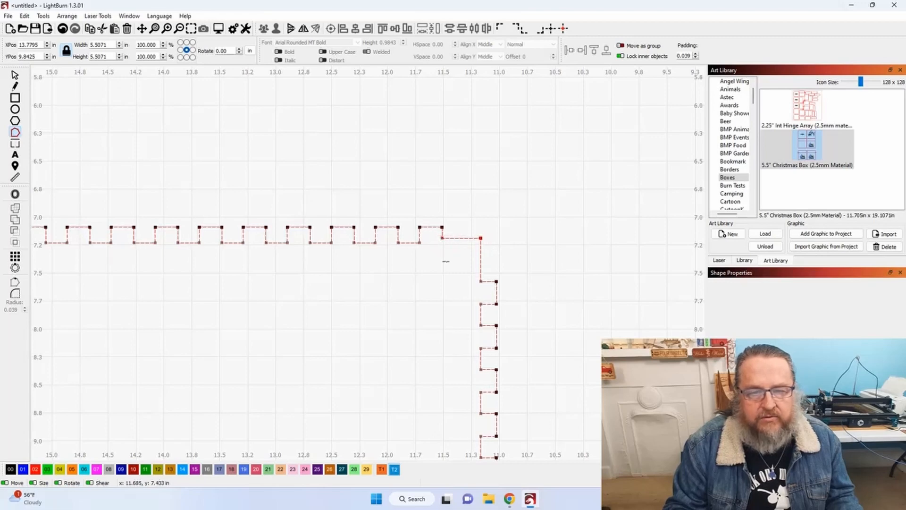
pyautogui.moveTo(183, 299); pyautogui.dragTo(611, 351)
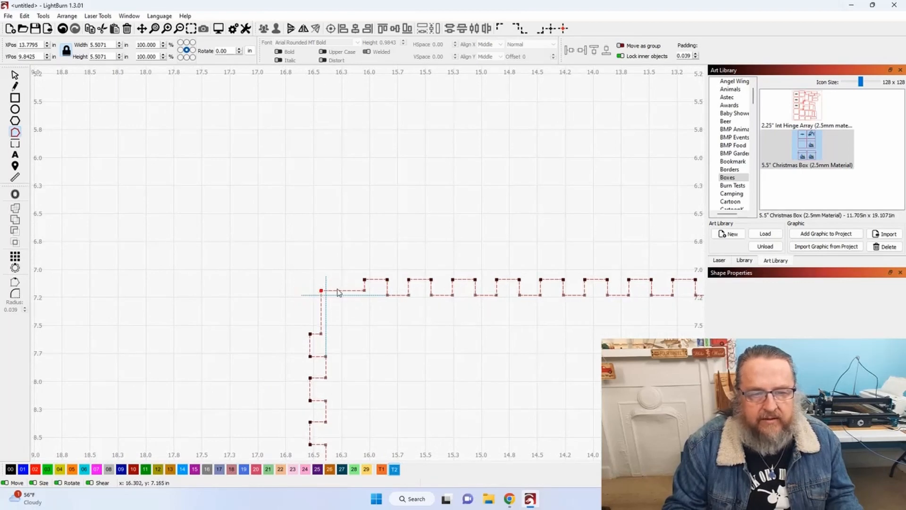
pyautogui.moveTo(374, 302); pyautogui.dragTo(381, 304)
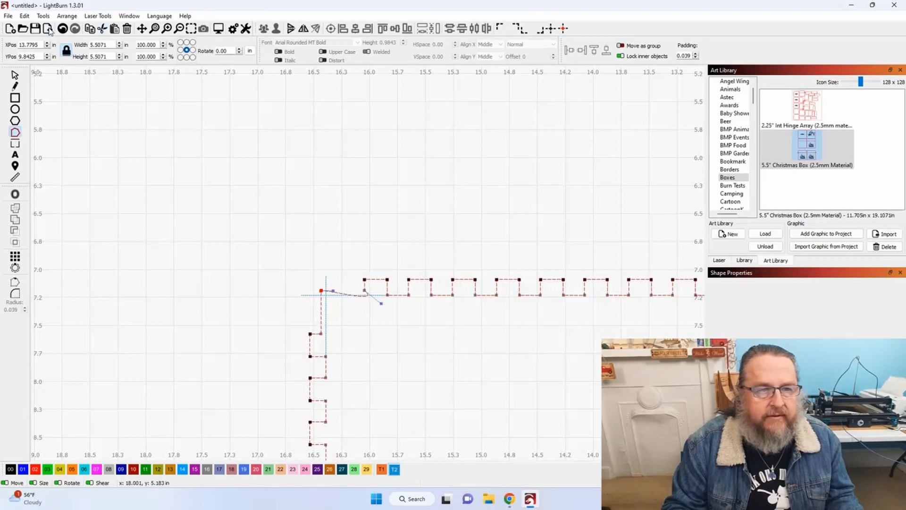
pyautogui.click(60, 30)
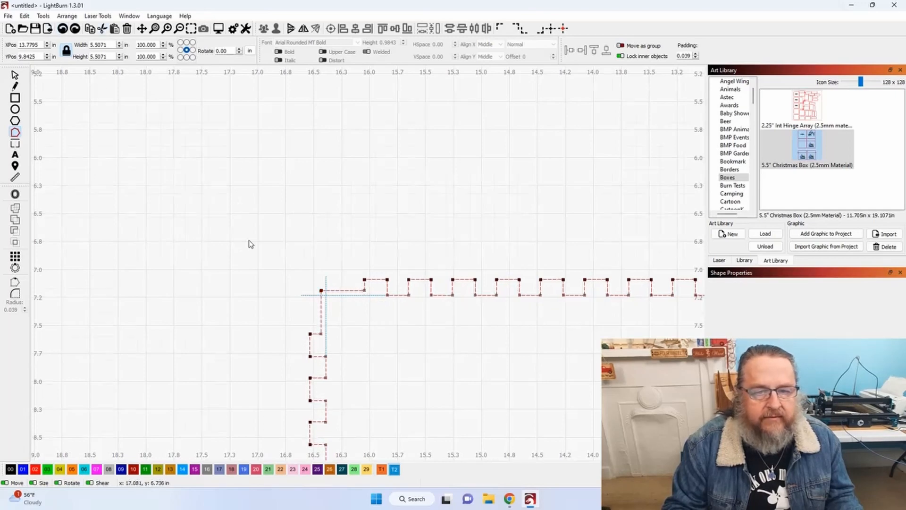
# Select the corner segment nodes at both ends of the panel's upper edge and nudge them down onto the horizontal guide line.
pyautogui.scroll(-5, 250, 238)
pyautogui.scroll(5, 497, 282)
pyautogui.scroll(1, 497, 282)
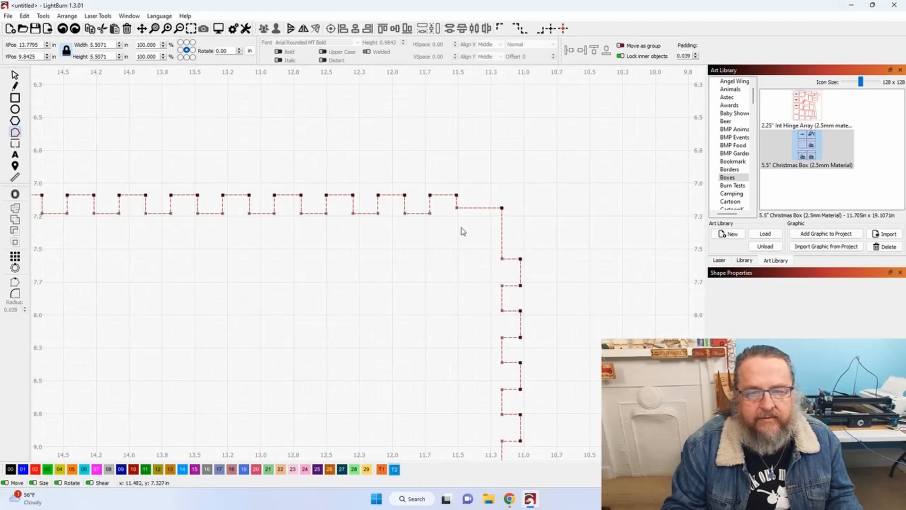
pyautogui.moveTo(446, 205); pyautogui.dragTo(519, 219)
pyautogui.moveTo(398, 277); pyautogui.dragTo(732, 306)
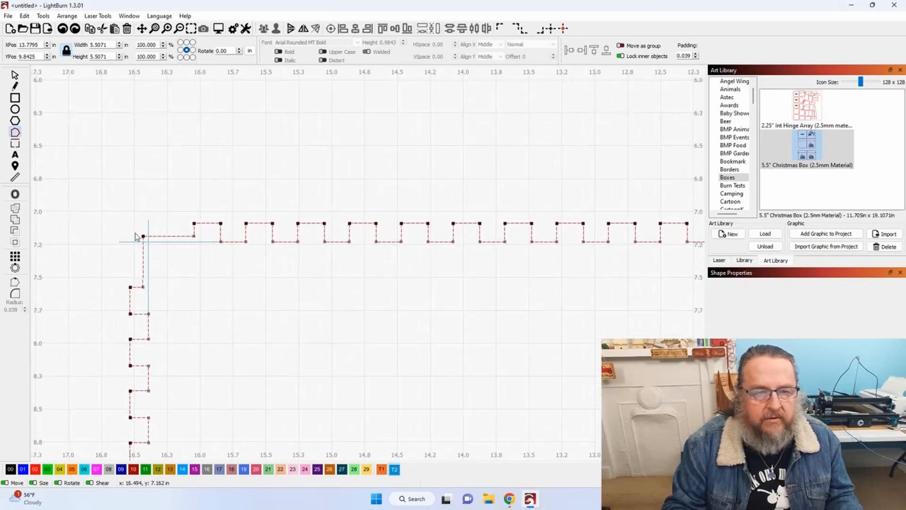
pyautogui.moveTo(138, 235); pyautogui.dragTo(203, 245)
pyautogui.scroll(1, 203, 246)
pyautogui.scroll(2, 184, 246)
pyautogui.scroll(4, 370, 275)
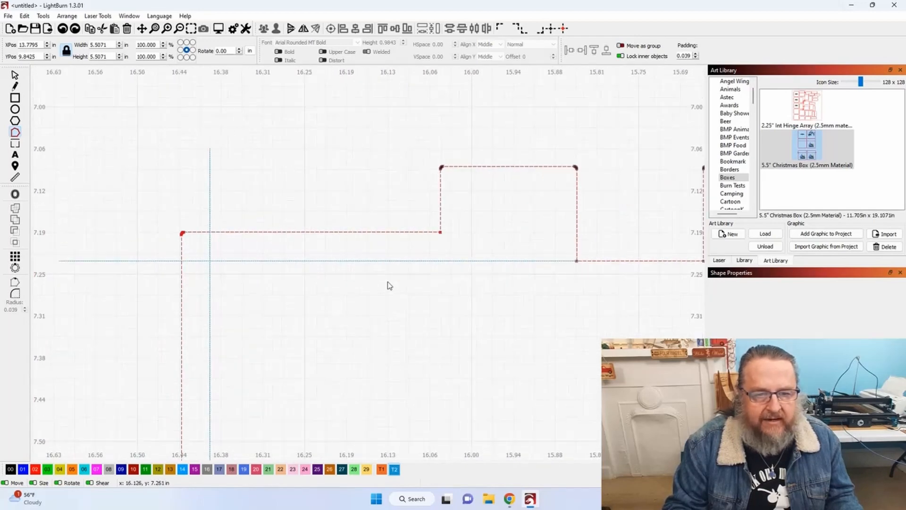
pyautogui.moveTo(389, 286); pyautogui.dragTo(531, 338)
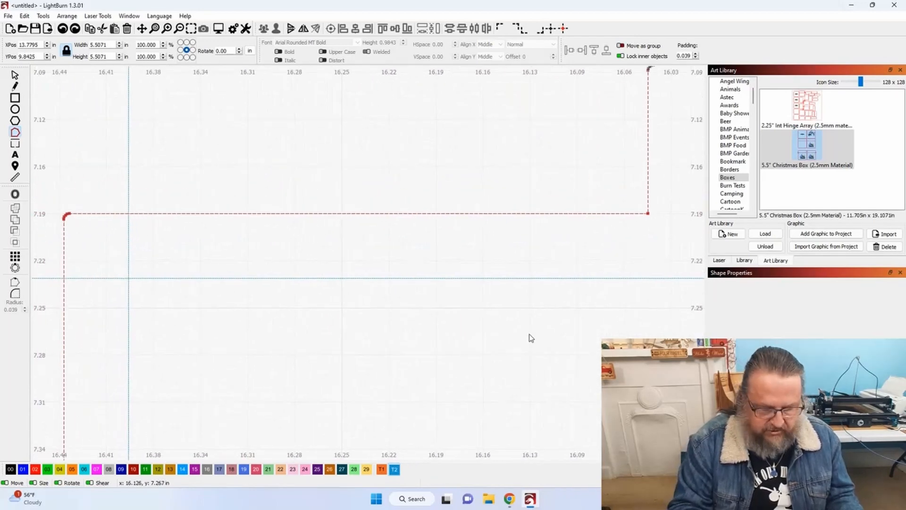
pyautogui.hotkey('ctrl', 'Down')
pyautogui.hotkey('ctrl', 'Up')
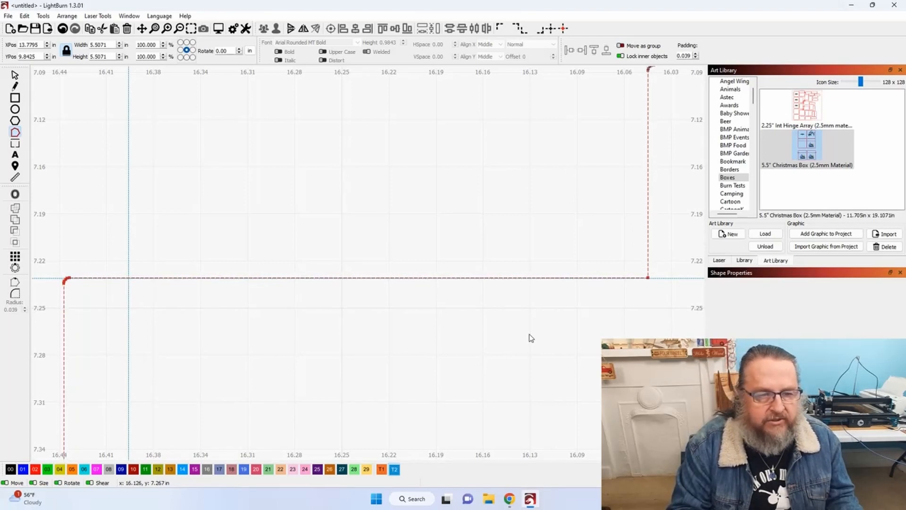
# Select the corner segment nodes at both ends of the panel's left edge and nudge them right to the vertical guide line.
pyautogui.scroll(-5, 533, 339)
pyautogui.scroll(-5, 336, 206)
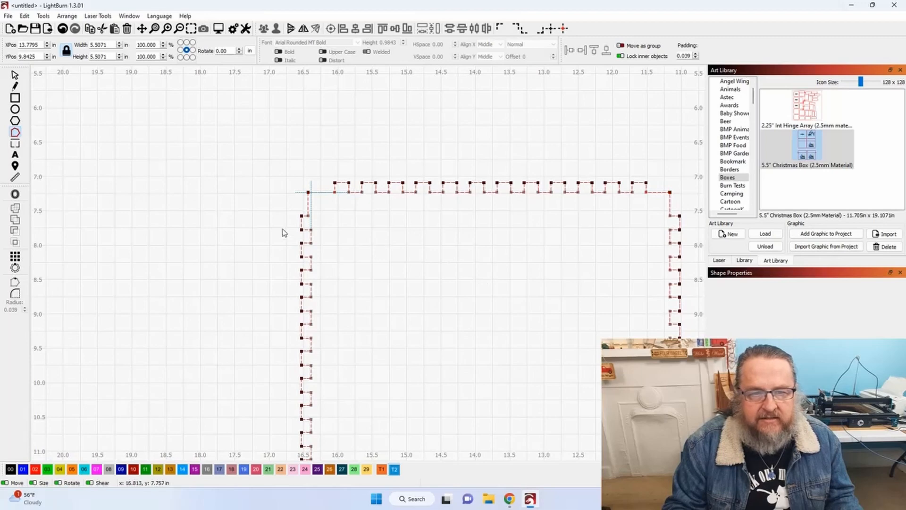
pyautogui.scroll(3, 260, 204)
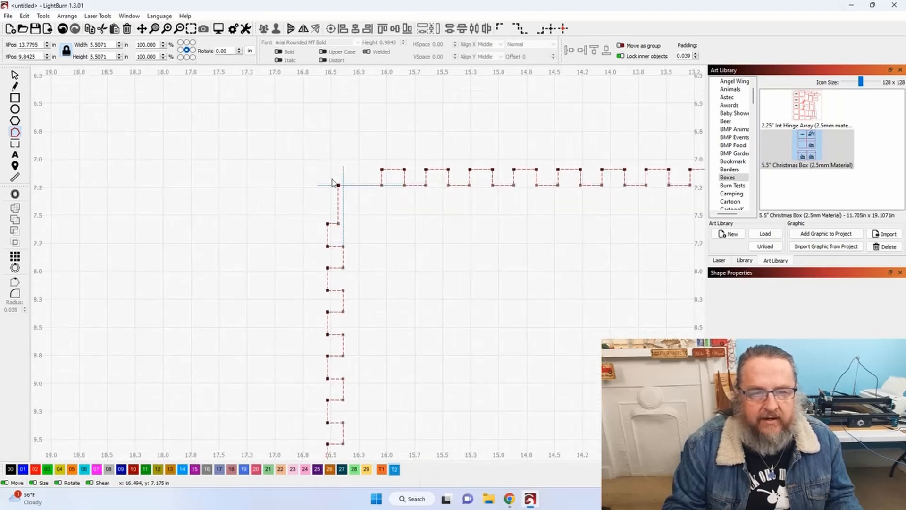
pyautogui.moveTo(335, 193); pyautogui.dragTo(369, 259)
pyautogui.scroll(-2, 247, 339)
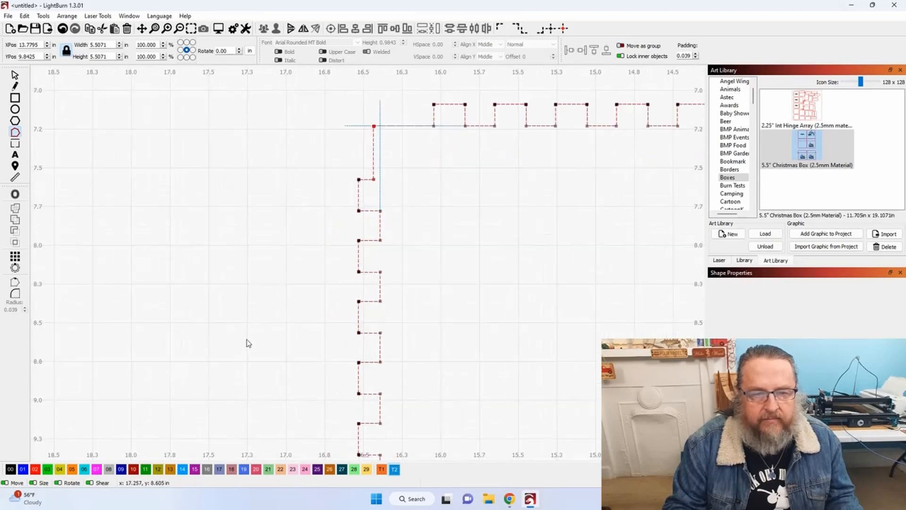
pyautogui.scroll(-2, 247, 343)
pyautogui.moveTo(238, 359); pyautogui.dragTo(277, 102)
pyautogui.scroll(2, 334, 325)
pyautogui.scroll(5, 345, 329)
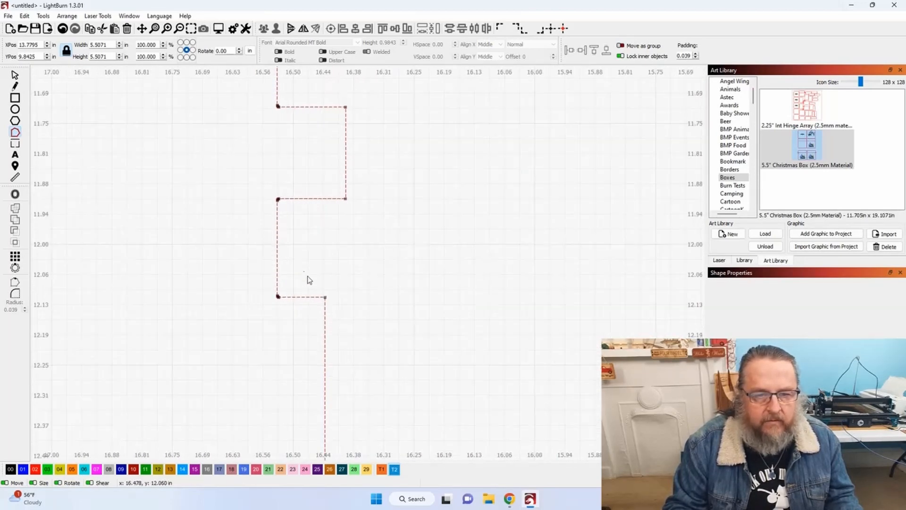
pyautogui.moveTo(305, 291); pyautogui.dragTo(311, 176)
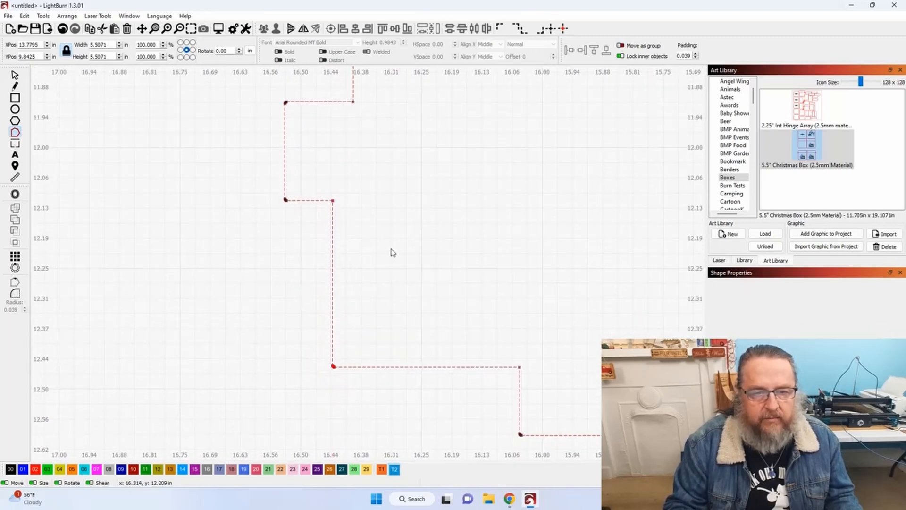
pyautogui.scroll(-6, 391, 251)
pyautogui.moveTo(439, 159); pyautogui.dragTo(412, 382)
pyautogui.scroll(-1, 395, 195)
pyautogui.moveTo(394, 195); pyautogui.dragTo(401, 312)
pyautogui.scroll(7, 371, 262)
pyautogui.scroll(5, 368, 263)
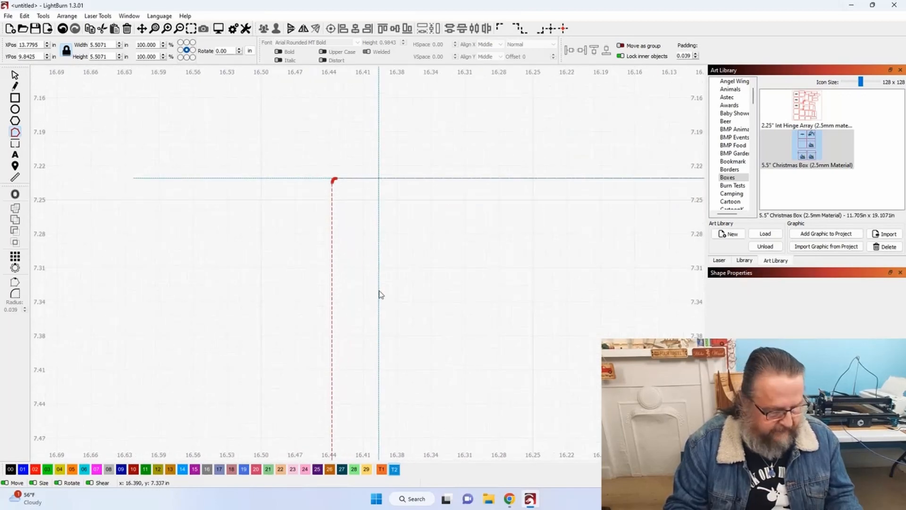
pyautogui.scroll(-1, 427, 363)
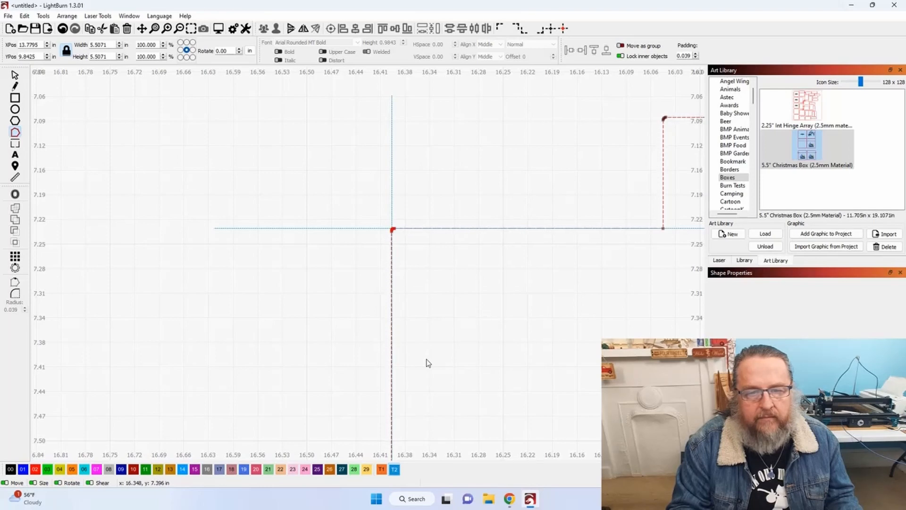
# Fine-tune the left edge's selected corner nodes in tiny increments until their segment coincides exactly with the vertical guide line.
pyautogui.scroll(8, 418, 357)
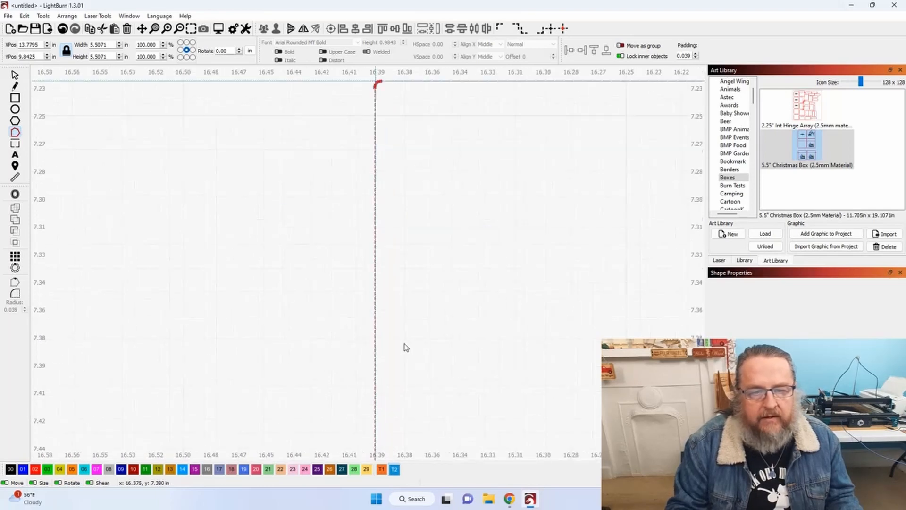
pyautogui.scroll(4, 293, 300)
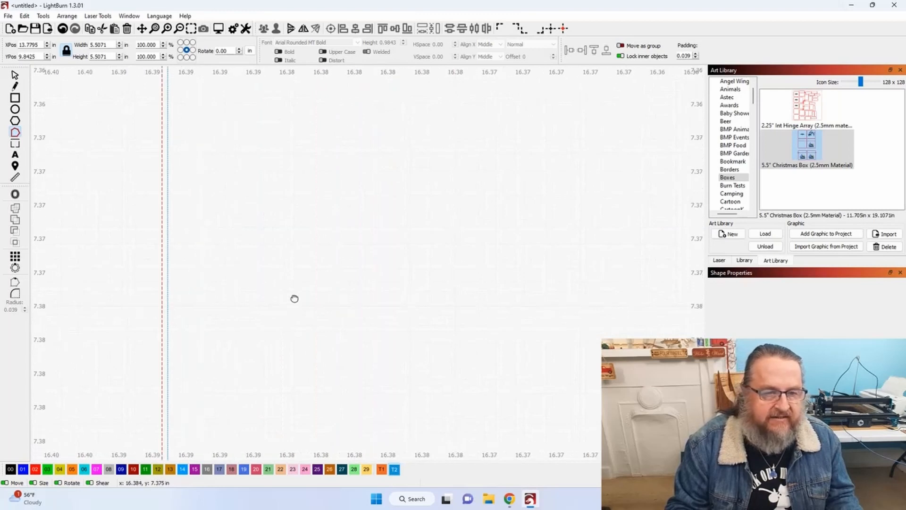
pyautogui.moveTo(317, 298); pyautogui.dragTo(581, 349)
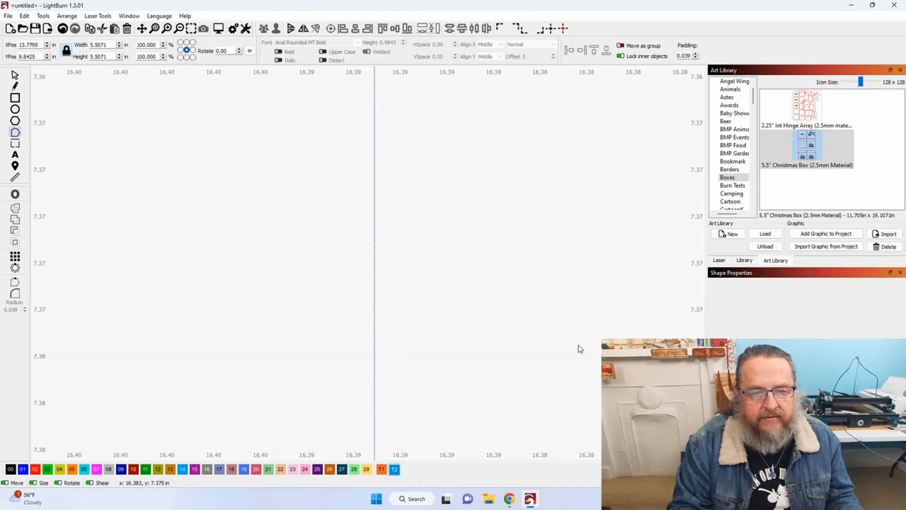
pyautogui.scroll(5, 453, 336)
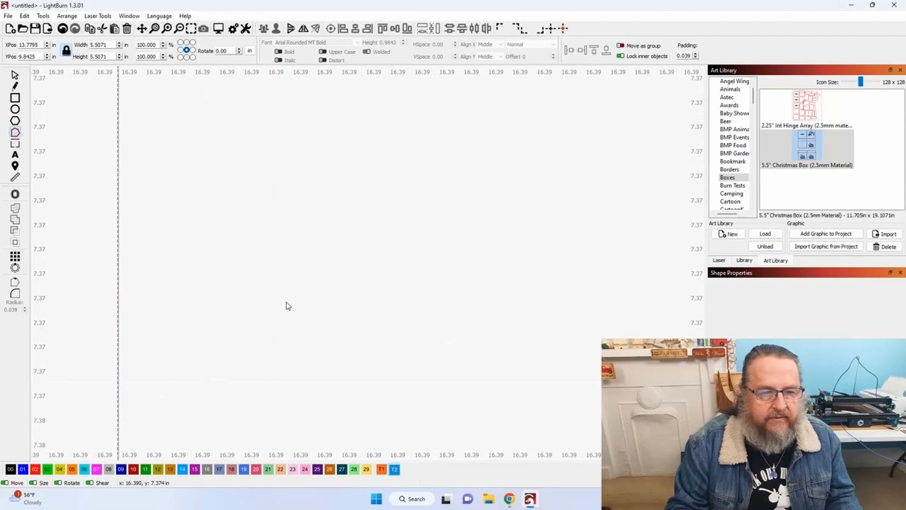
pyautogui.scroll(3, 347, 303)
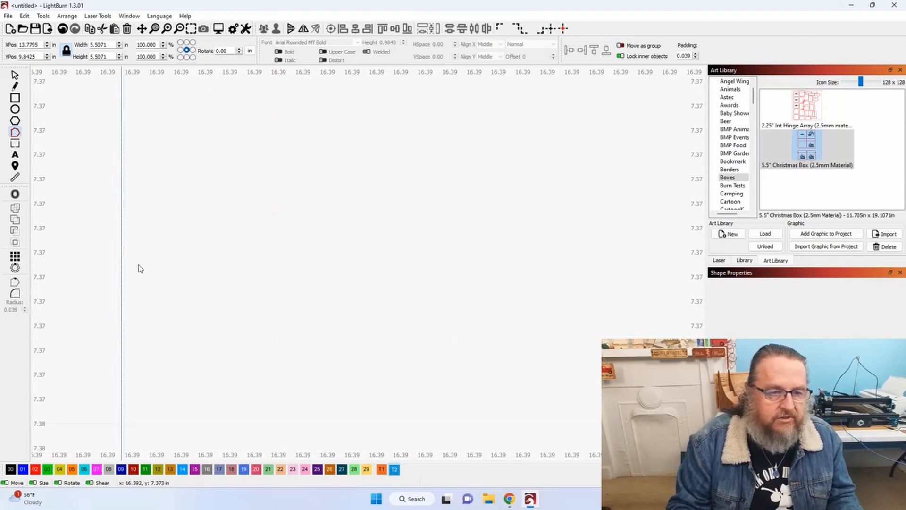
# Delete the horizontal and vertical T2 guide lines at the panel's upper-left and lower-right corners.
pyautogui.scroll(-6, 139, 267)
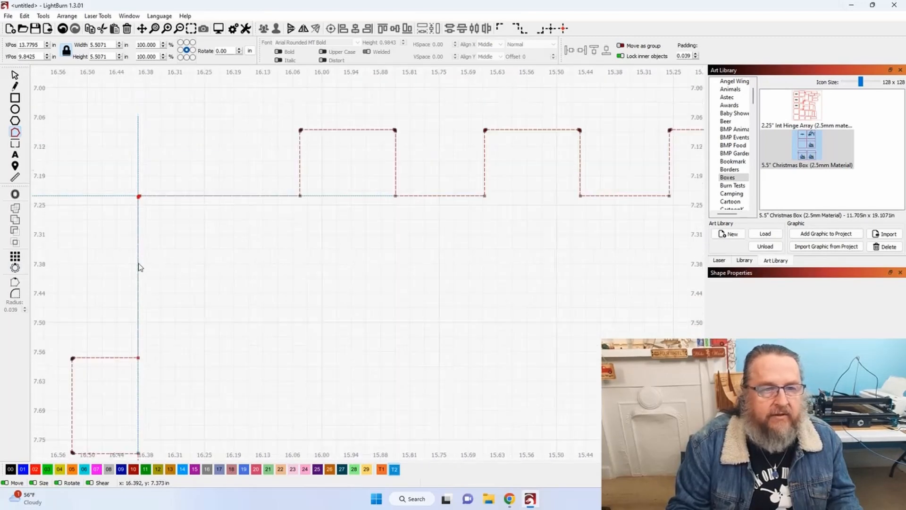
pyautogui.scroll(-3, 140, 267)
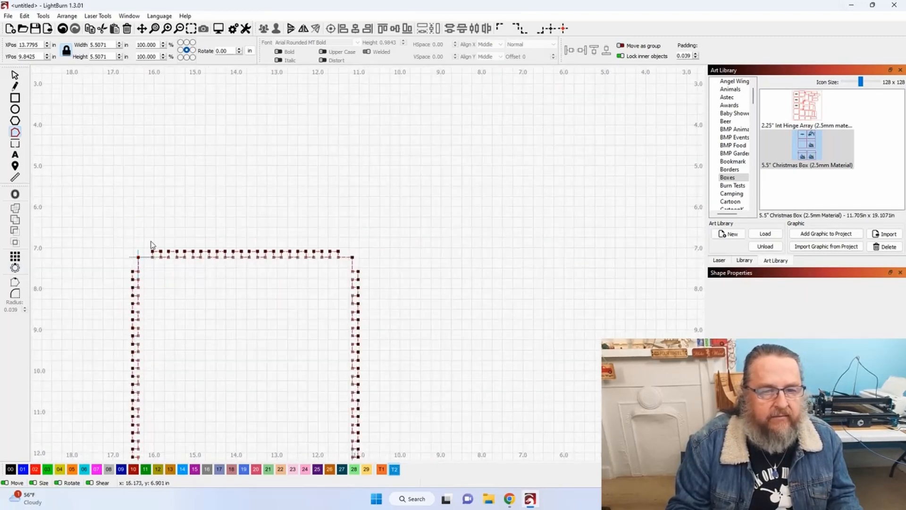
pyautogui.scroll(3, 131, 264)
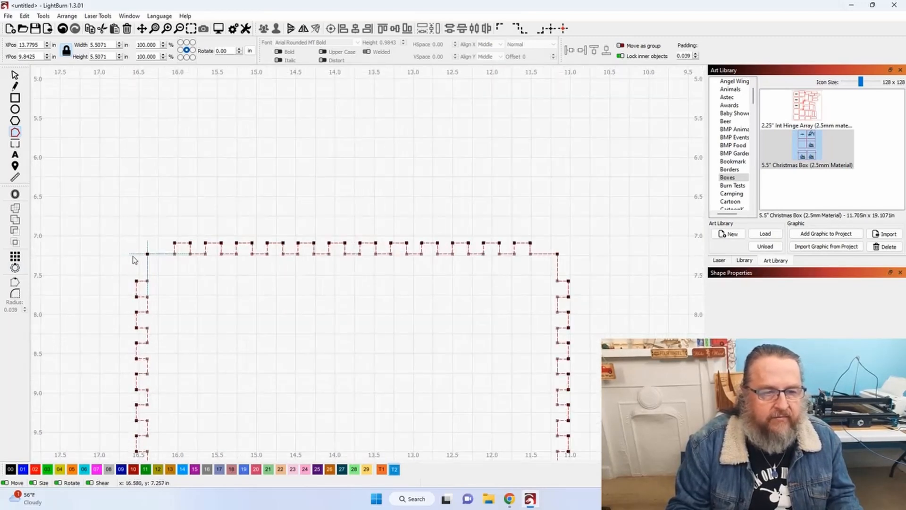
pyautogui.click(131, 254)
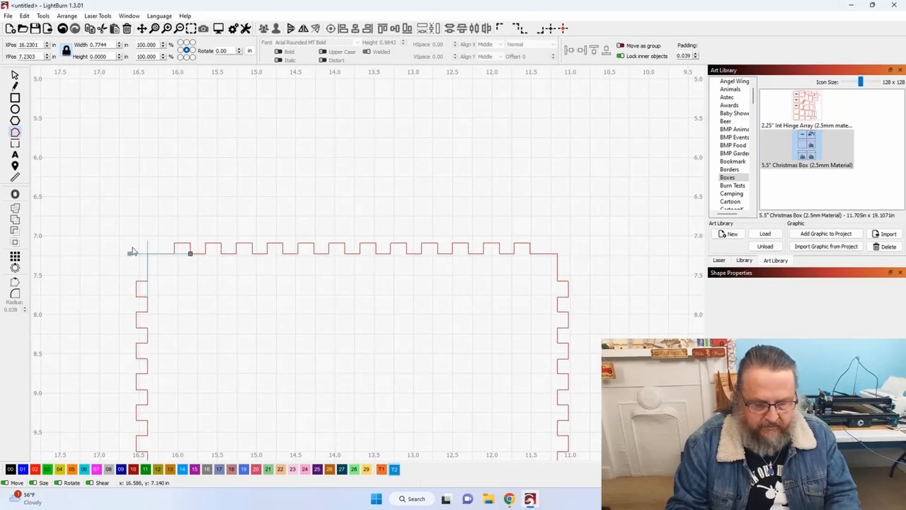
pyautogui.press('d')
pyautogui.click(148, 246)
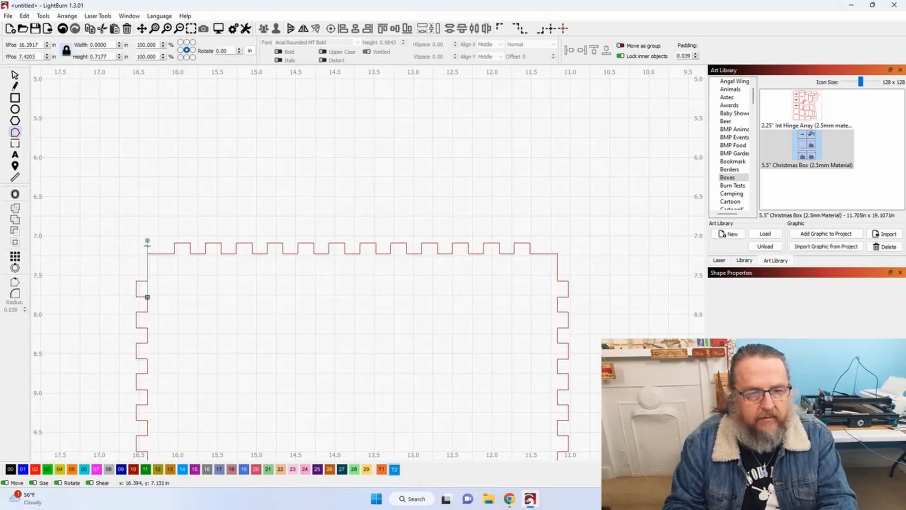
pyautogui.press('t')
pyautogui.scroll(-7, 151, 251)
pyautogui.scroll(3, 209, 323)
pyautogui.scroll(3, 210, 322)
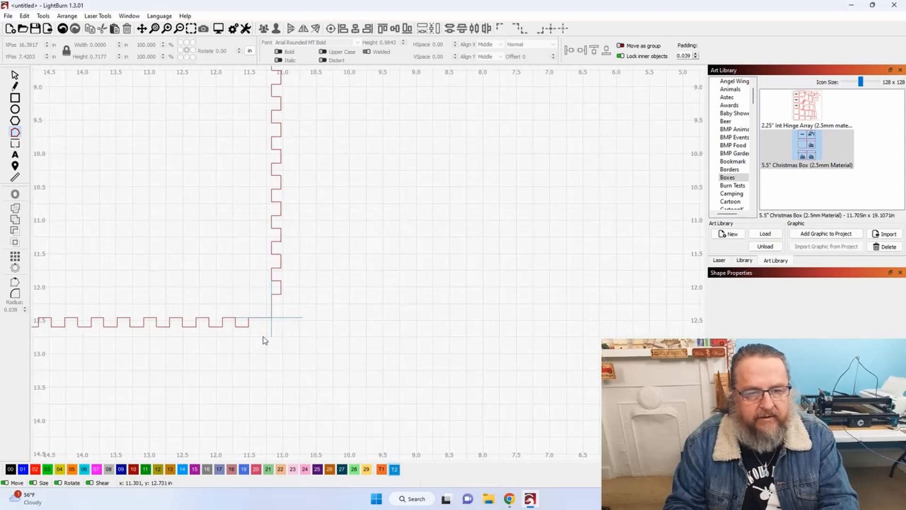
pyautogui.click(285, 318)
pyautogui.press('d')
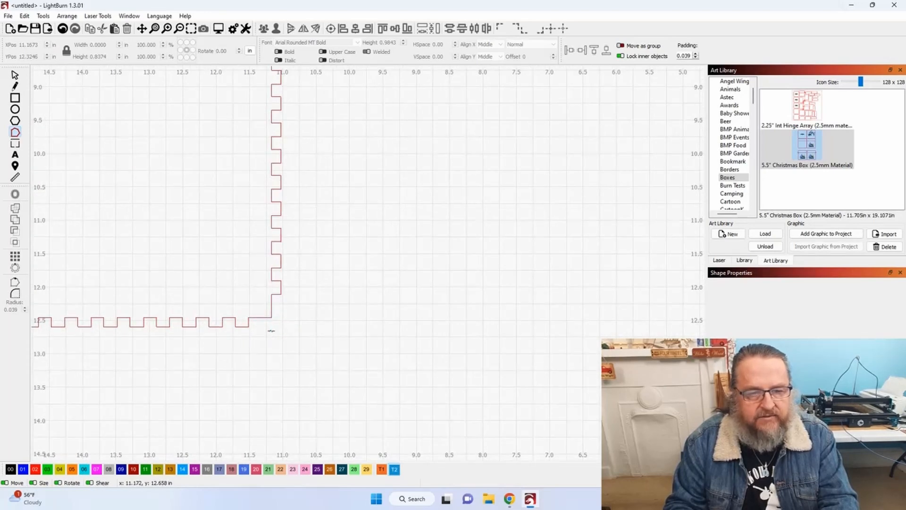
# Measure the panel's corner segments in millimetres to compare their lengths at the different corners.
pyautogui.scroll(-3, 265, 331)
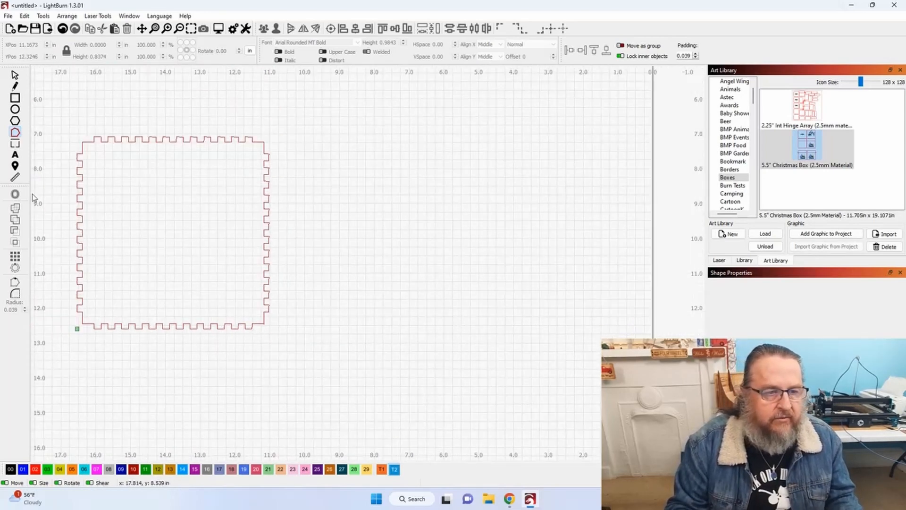
pyautogui.click(16, 177)
pyautogui.moveTo(59, 341); pyautogui.dragTo(263, 332)
pyautogui.click(664, 215)
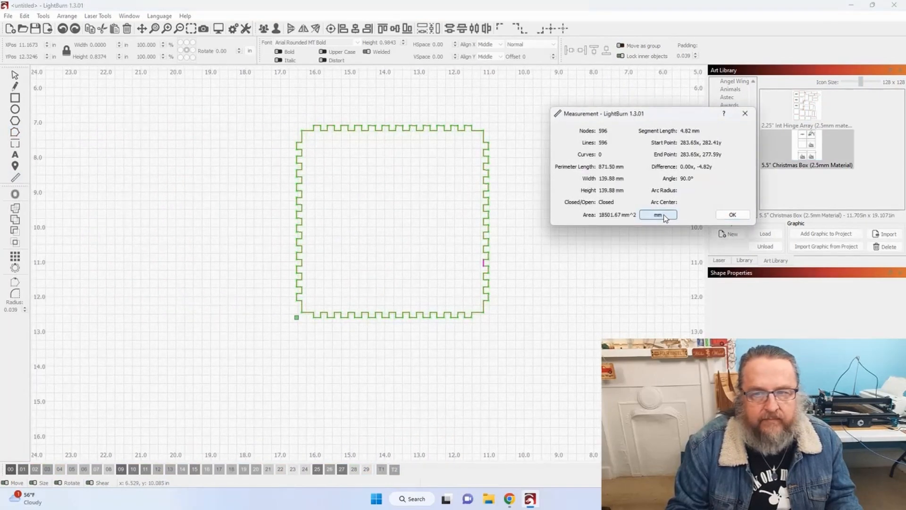
pyautogui.scroll(5, 251, 303)
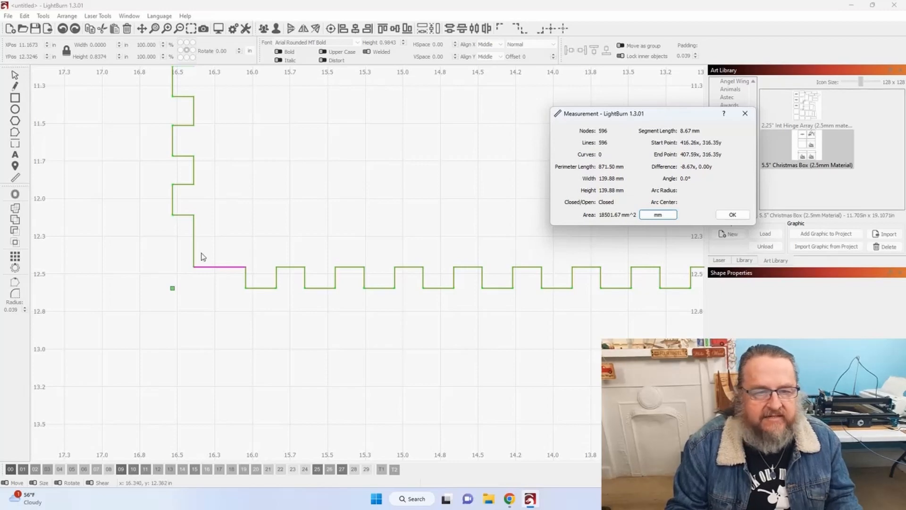
pyautogui.scroll(-5, 192, 244)
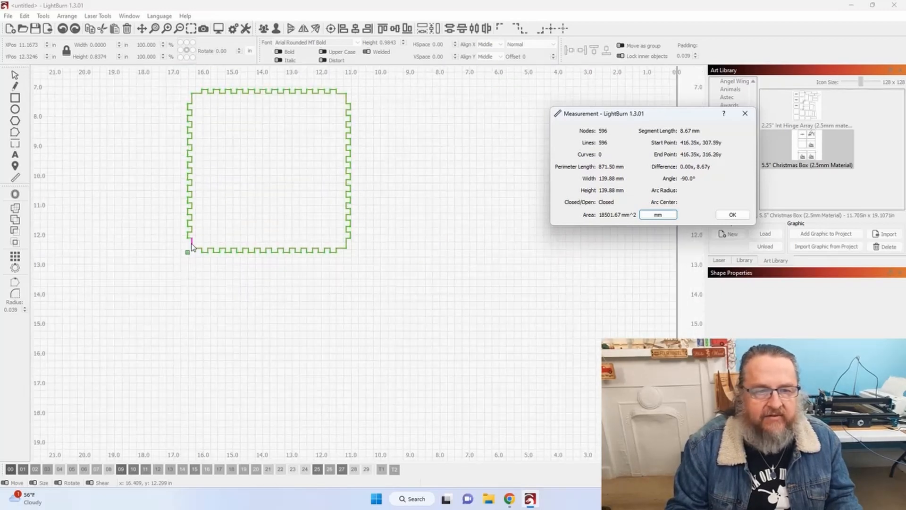
pyautogui.moveTo(223, 161); pyautogui.dragTo(189, 355)
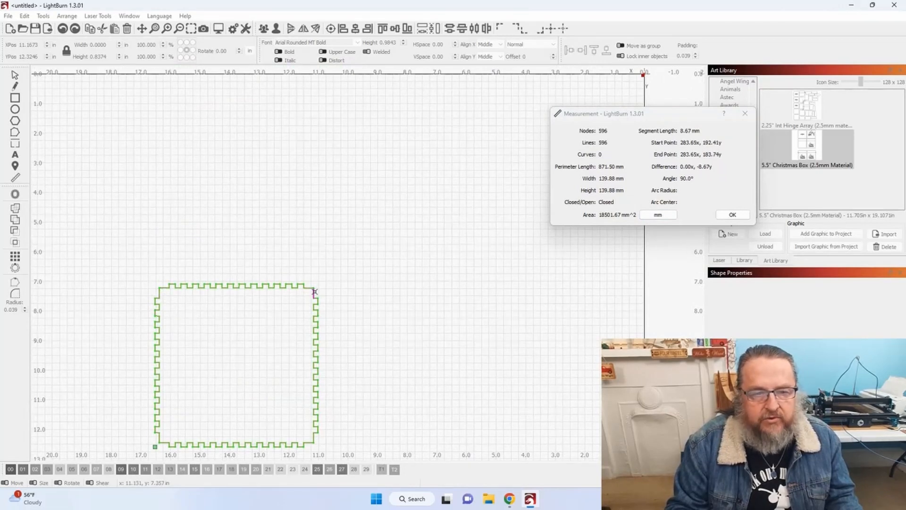
pyautogui.scroll(-3, 314, 293)
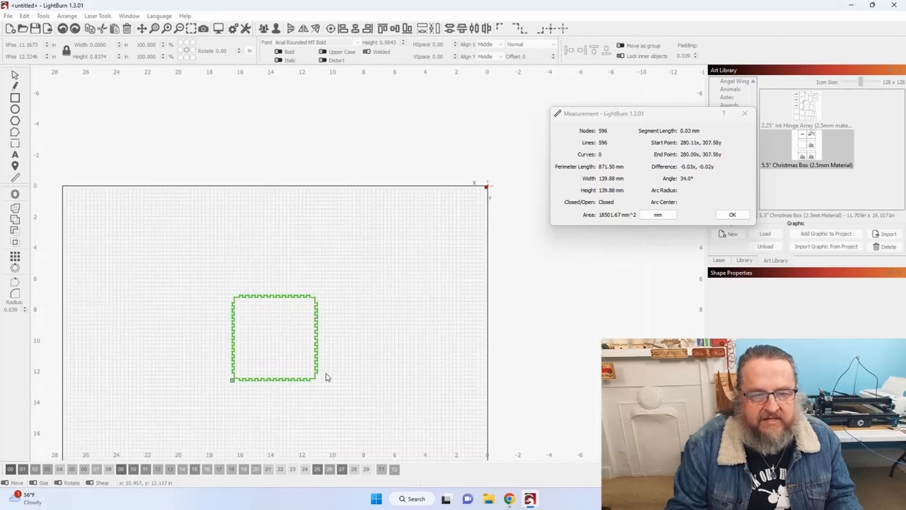
pyautogui.scroll(5, 315, 374)
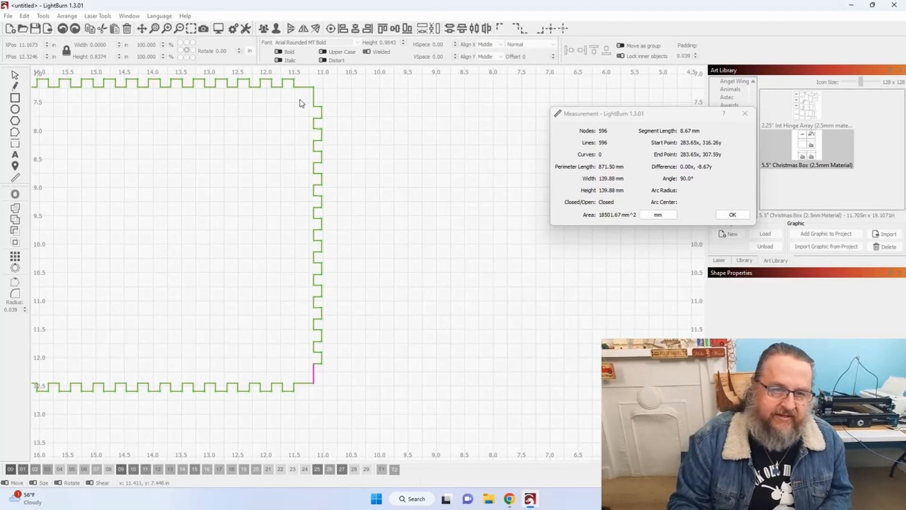
pyautogui.click(746, 115)
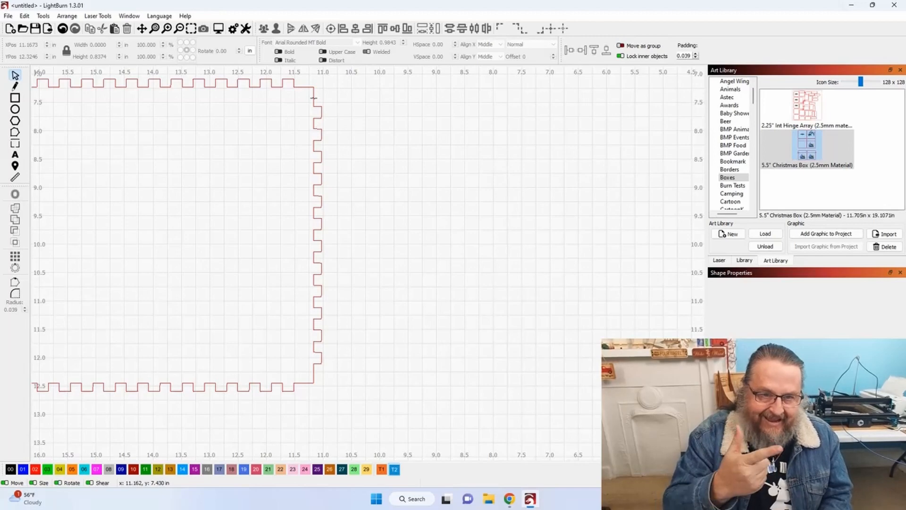
# Review the arrow-key shape move increments in the display and units settings.
pyautogui.moveTo(228, 193); pyautogui.dragTo(435, 243)
pyautogui.moveTo(364, 319); pyautogui.dragTo(378, 276)
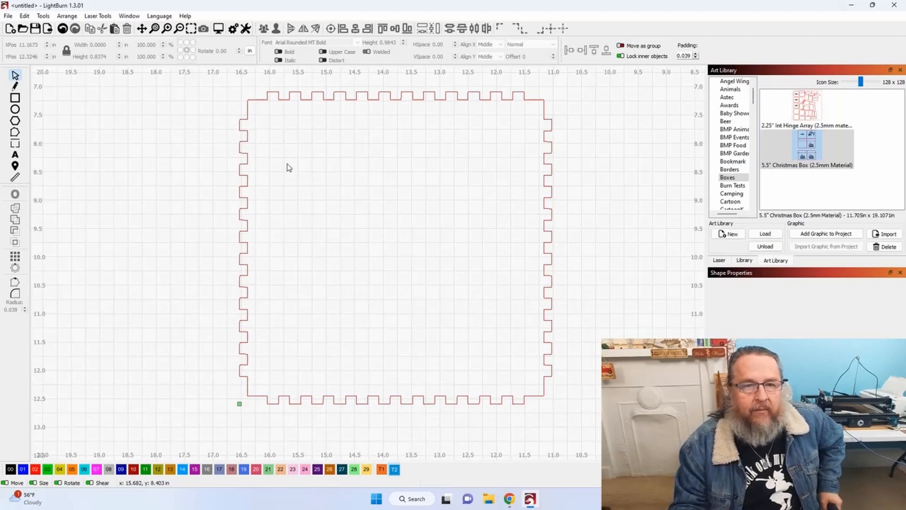
pyautogui.click(233, 30)
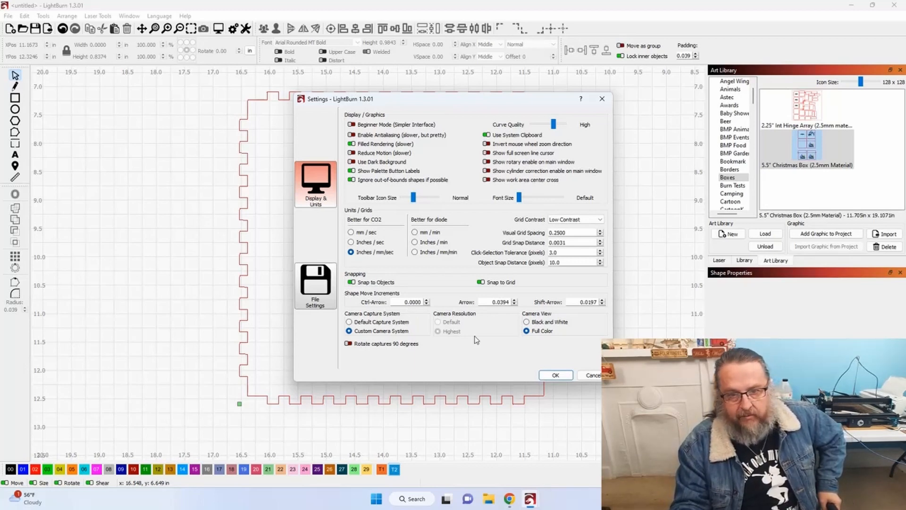
pyautogui.click(560, 377)
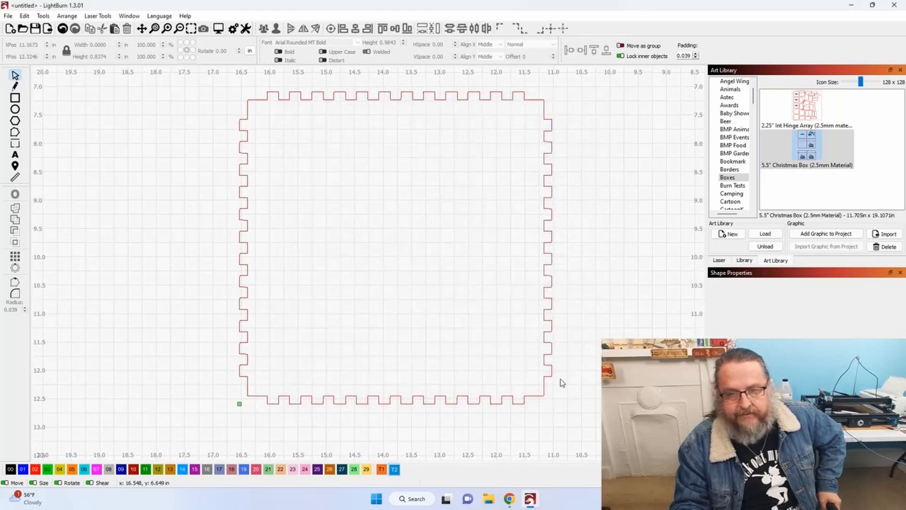